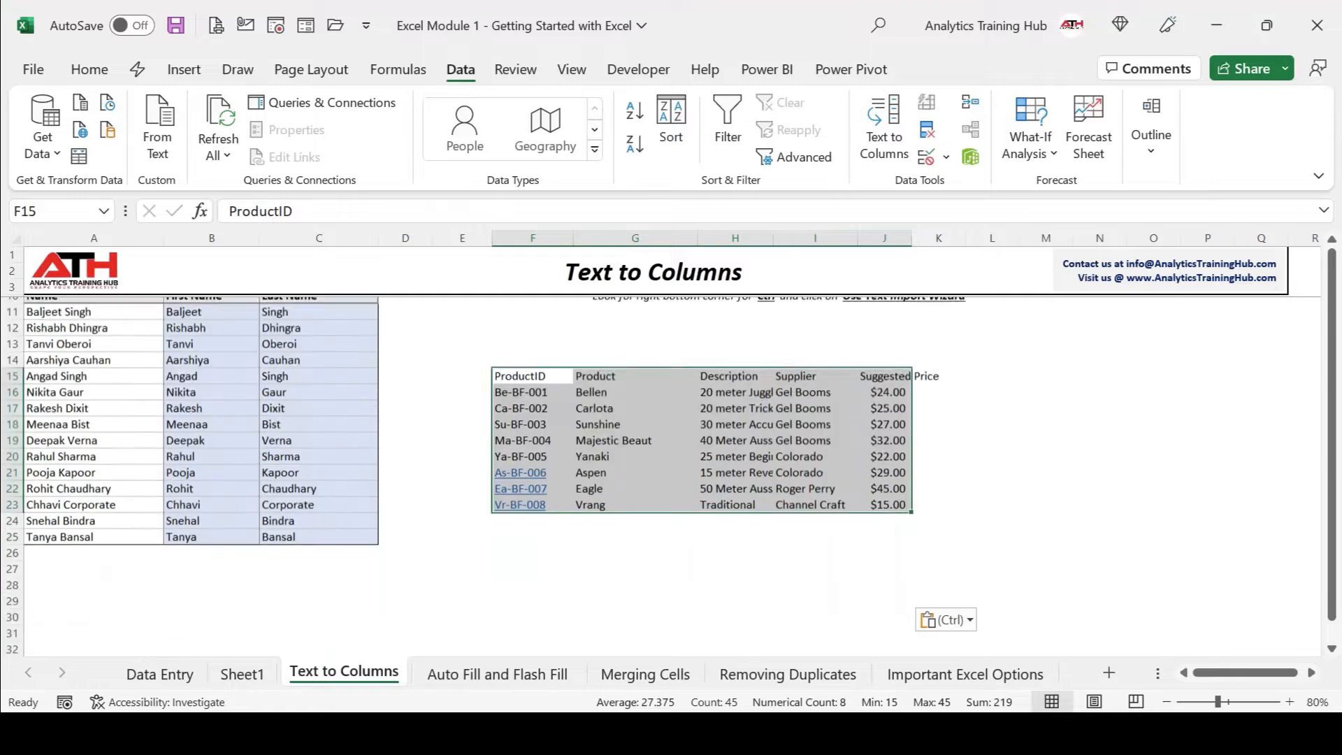
# Enter 1, 2 and 3 in F32:F34, select them, then move to the Auto Fill and Flash Fill sheet.
pyautogui.click(561, 554)
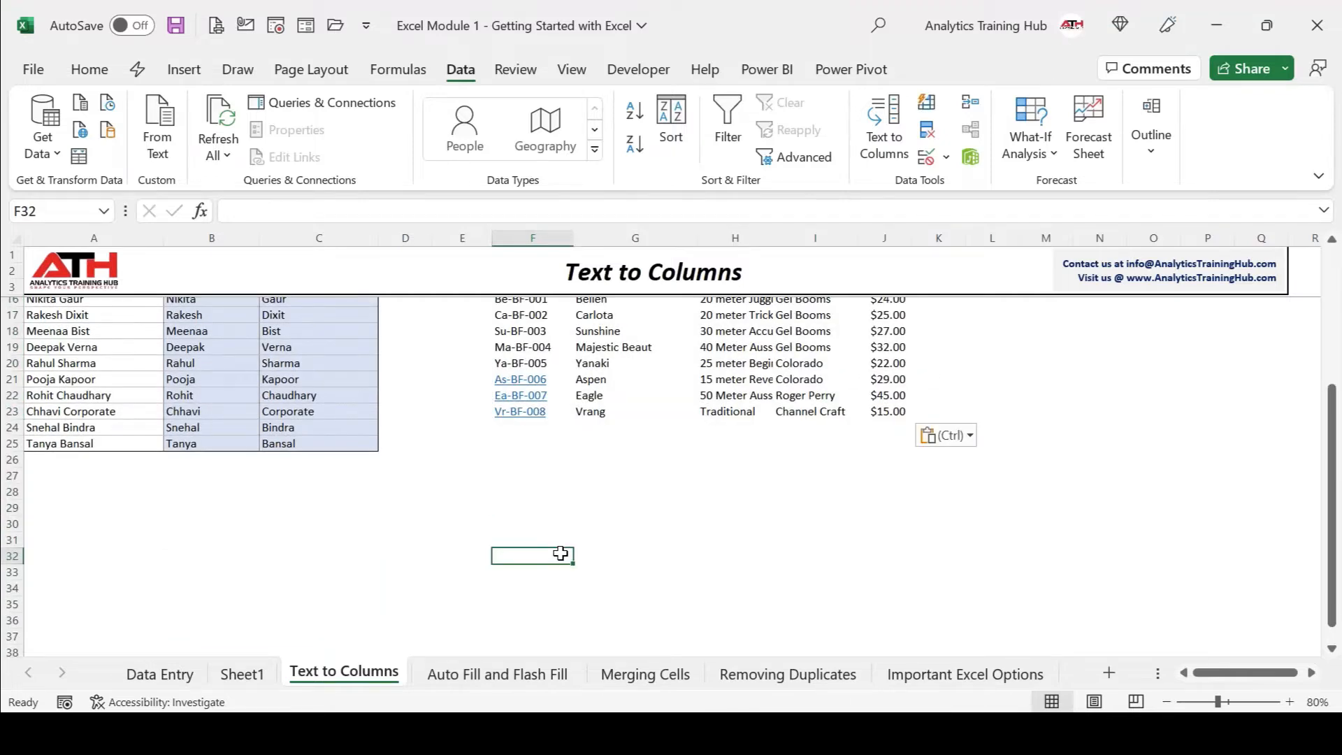
pyautogui.write('1')
pyautogui.press('Return')
pyautogui.write('2')
pyautogui.press('Return')
pyautogui.write('3')
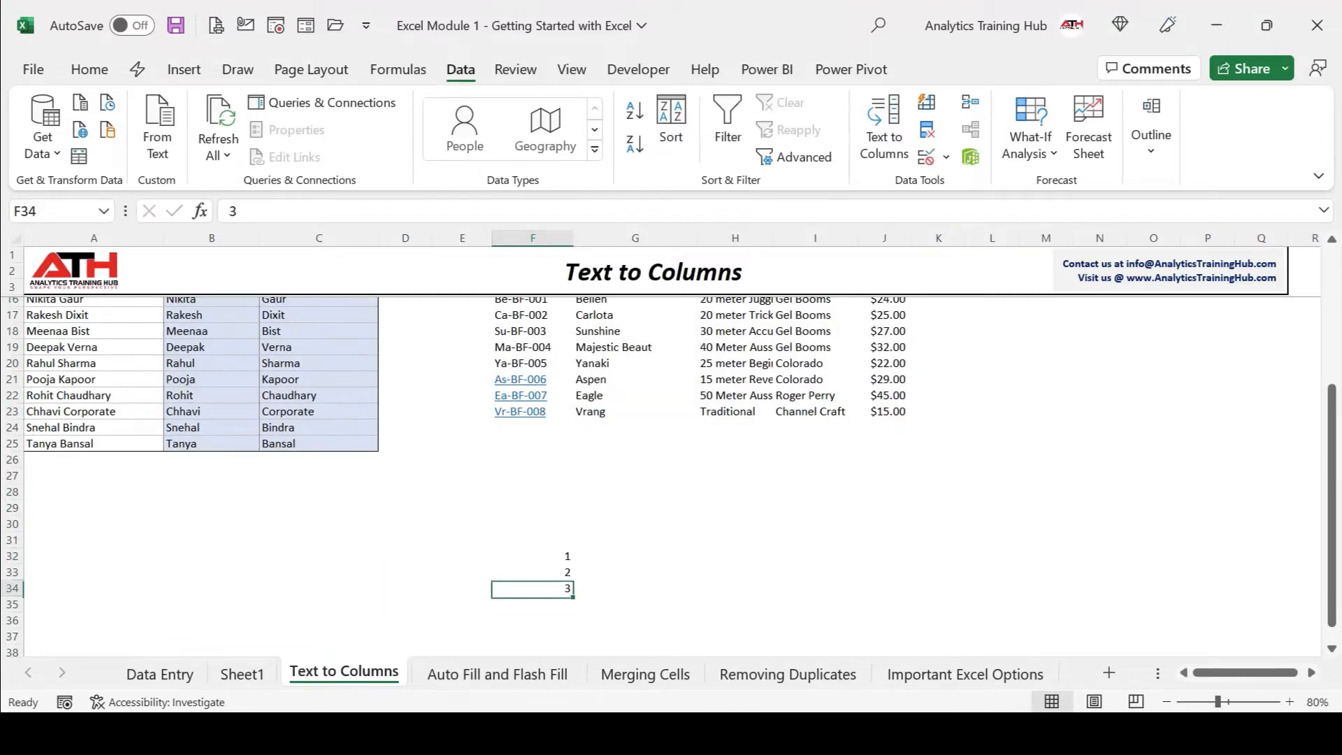
pyautogui.click(568, 558)
pyautogui.hotkey('shift', 'Down')
pyautogui.hotkey('shift', 'Down')
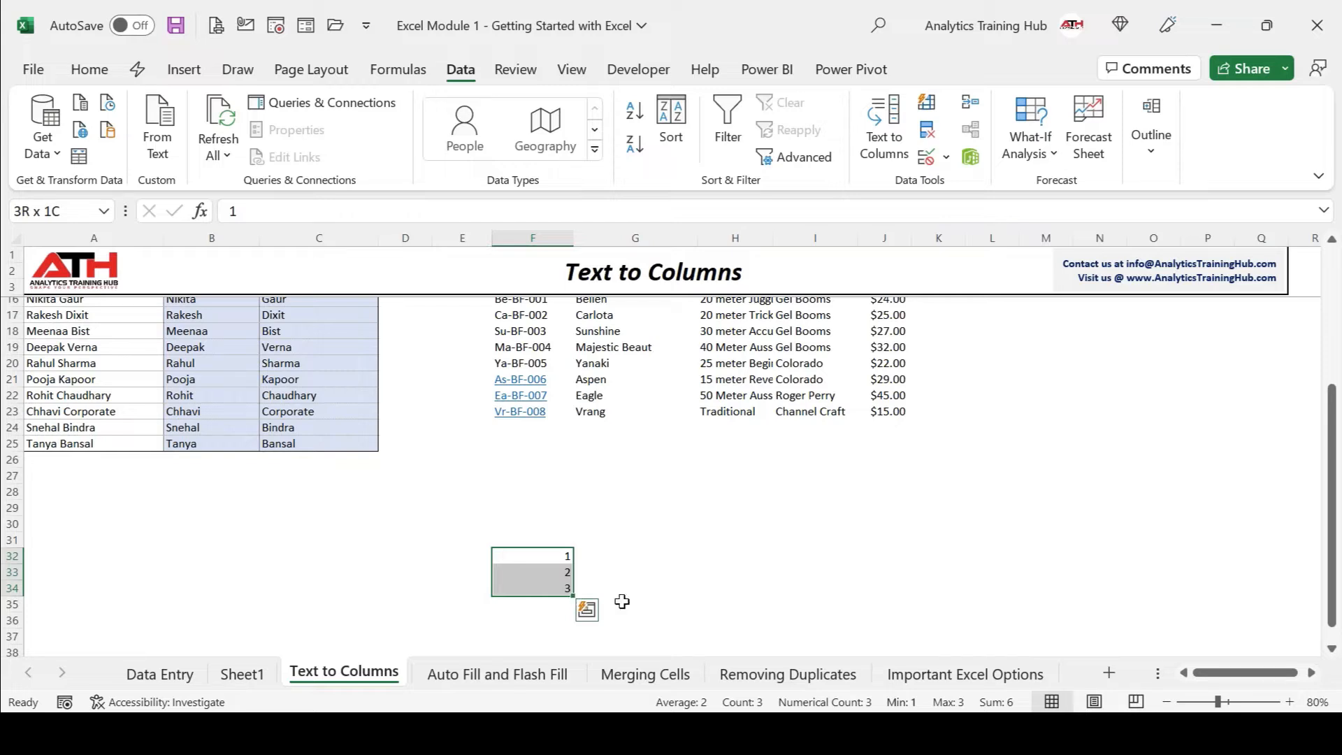
pyautogui.click(498, 674)
pyautogui.click(687, 734)
# Scroll the course PDF to the page 43 Auto Fill slide, then return to the Excel workbook.
pyautogui.click(568, 636)
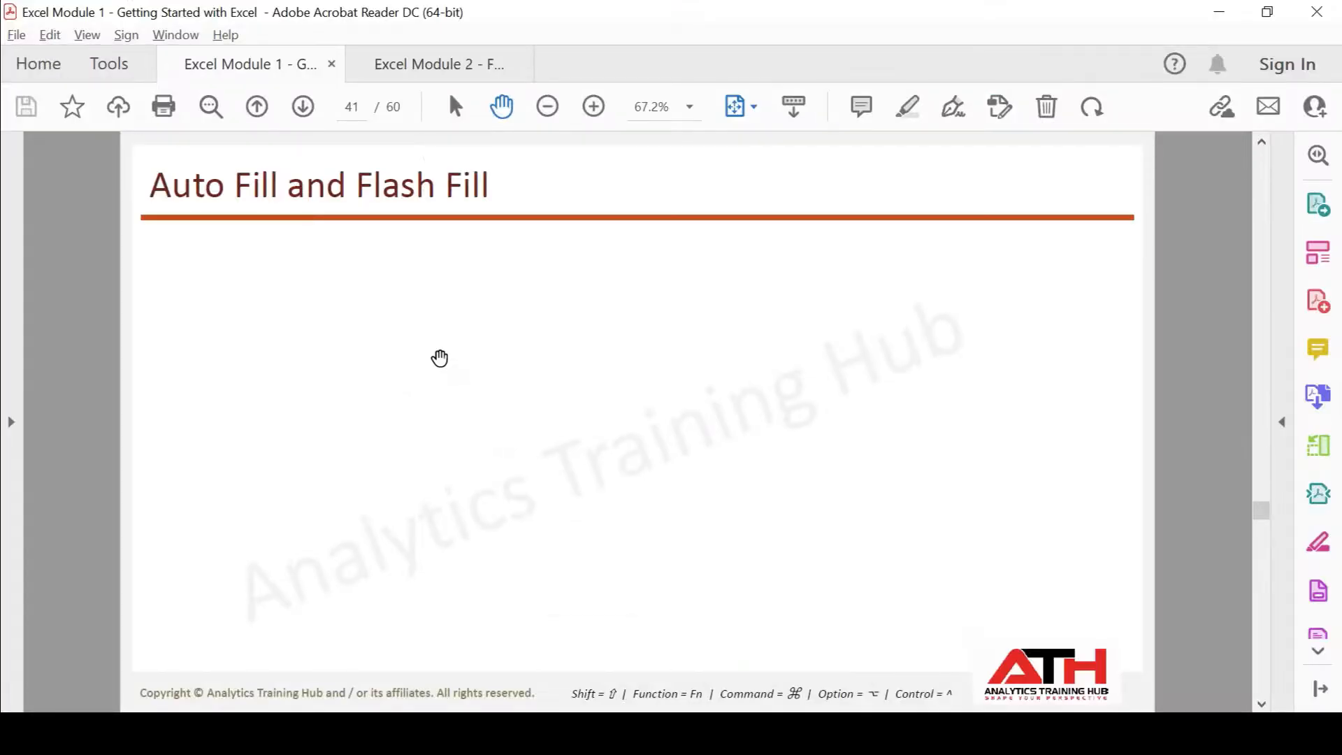
pyautogui.scroll(-1, 439, 358)
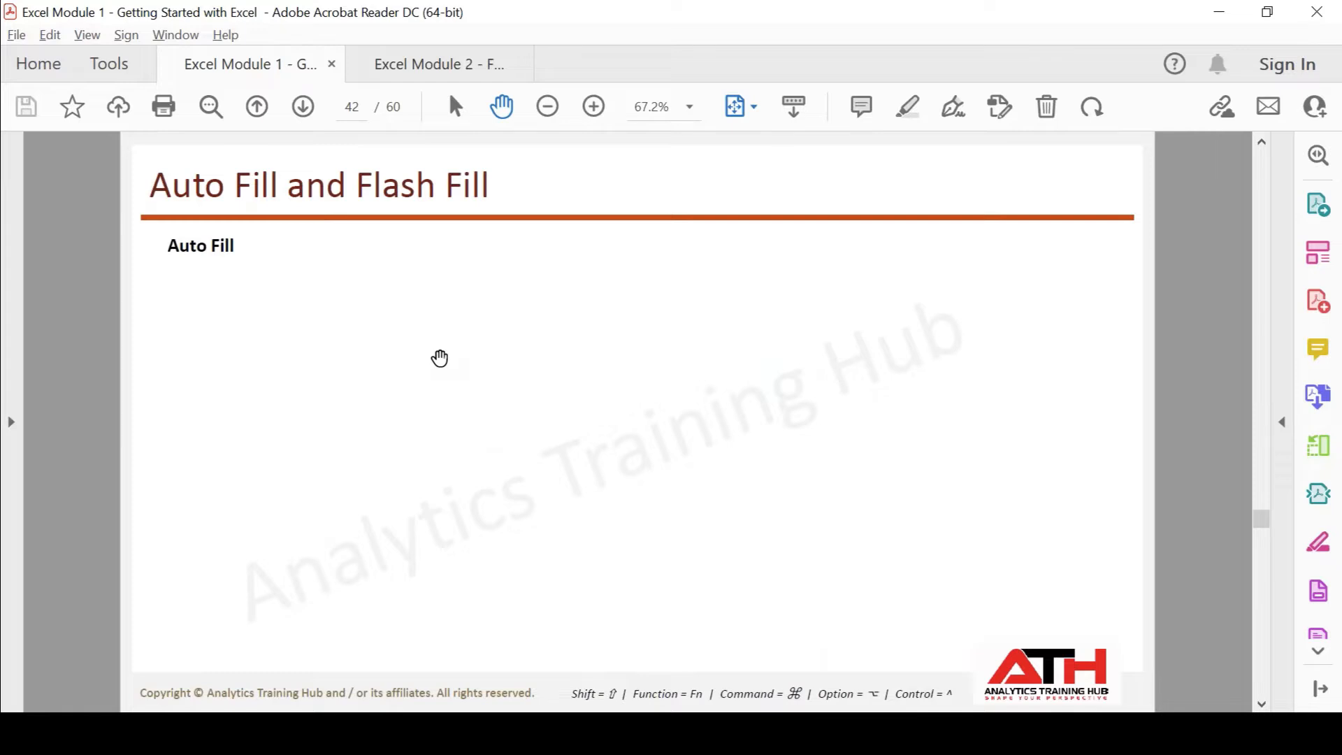
pyautogui.scroll(-1, 439, 358)
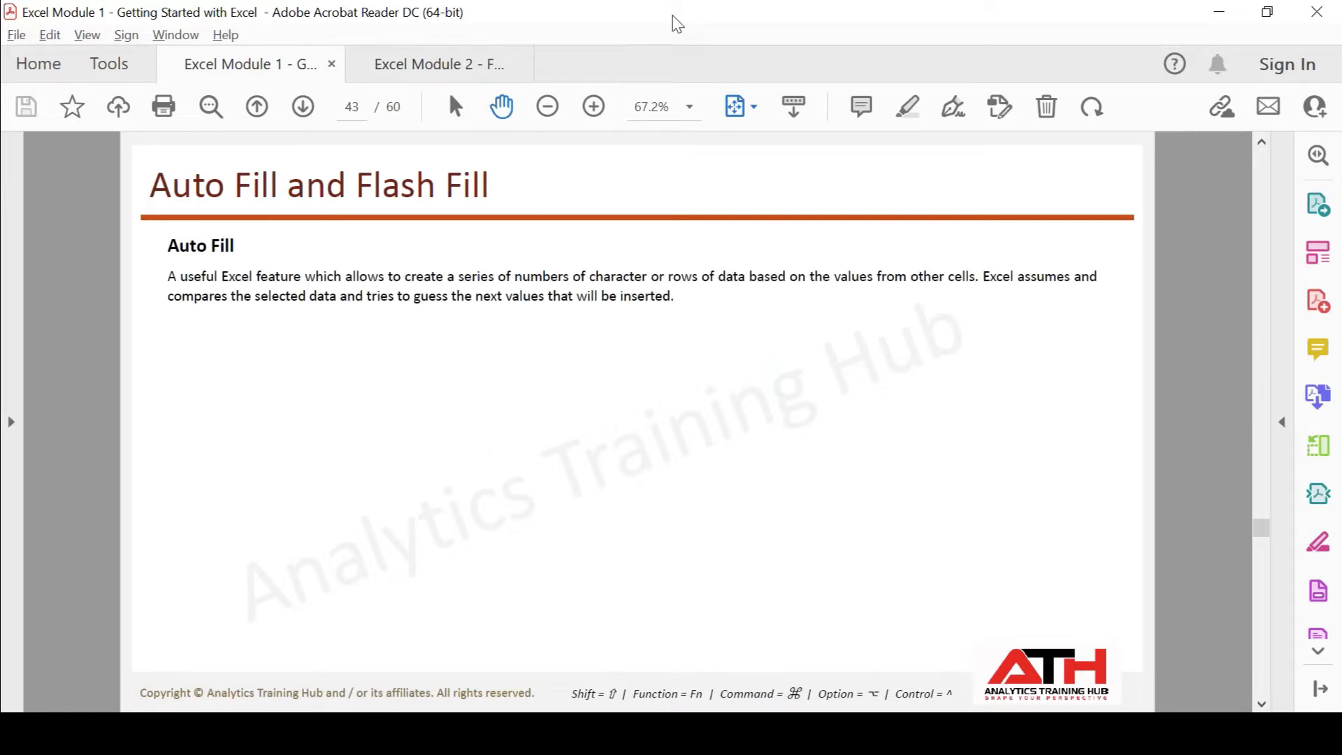
pyautogui.hotkey('alt', 'Tab')
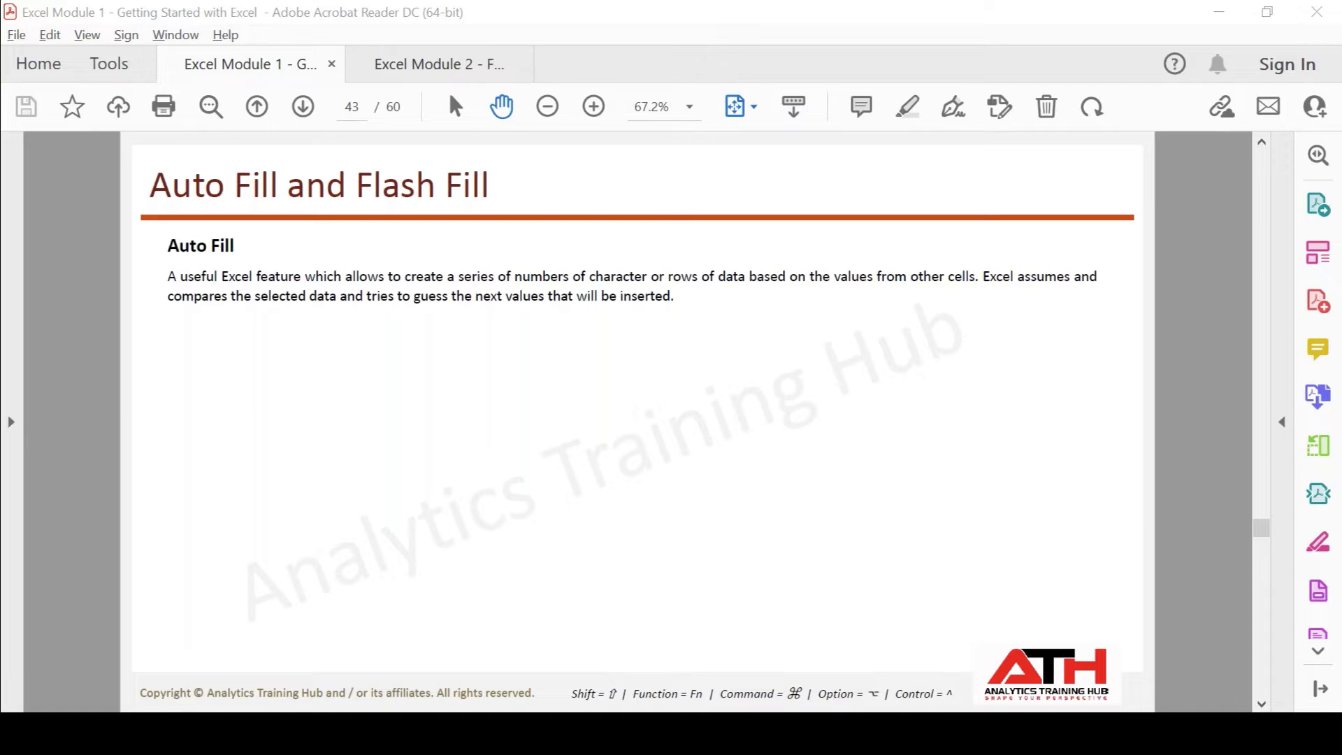
pyautogui.moveTo(501, 733)
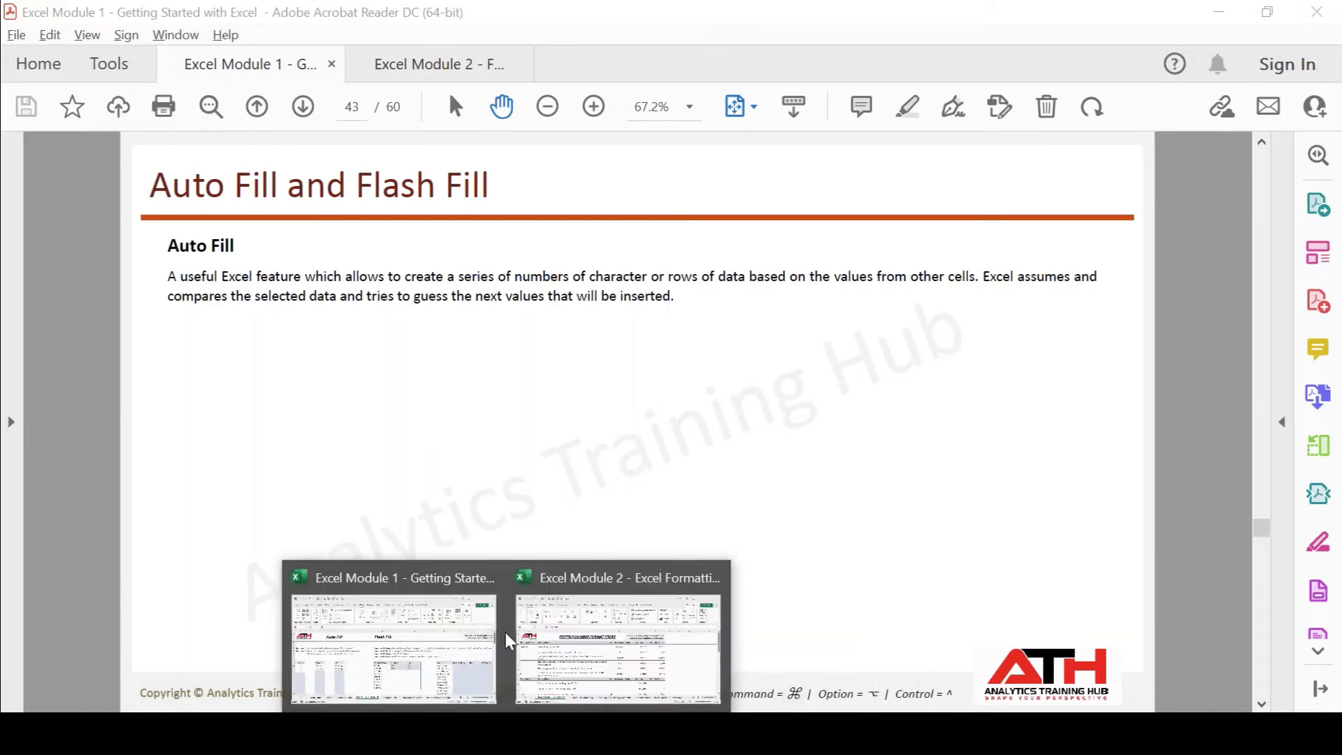
pyautogui.click(458, 646)
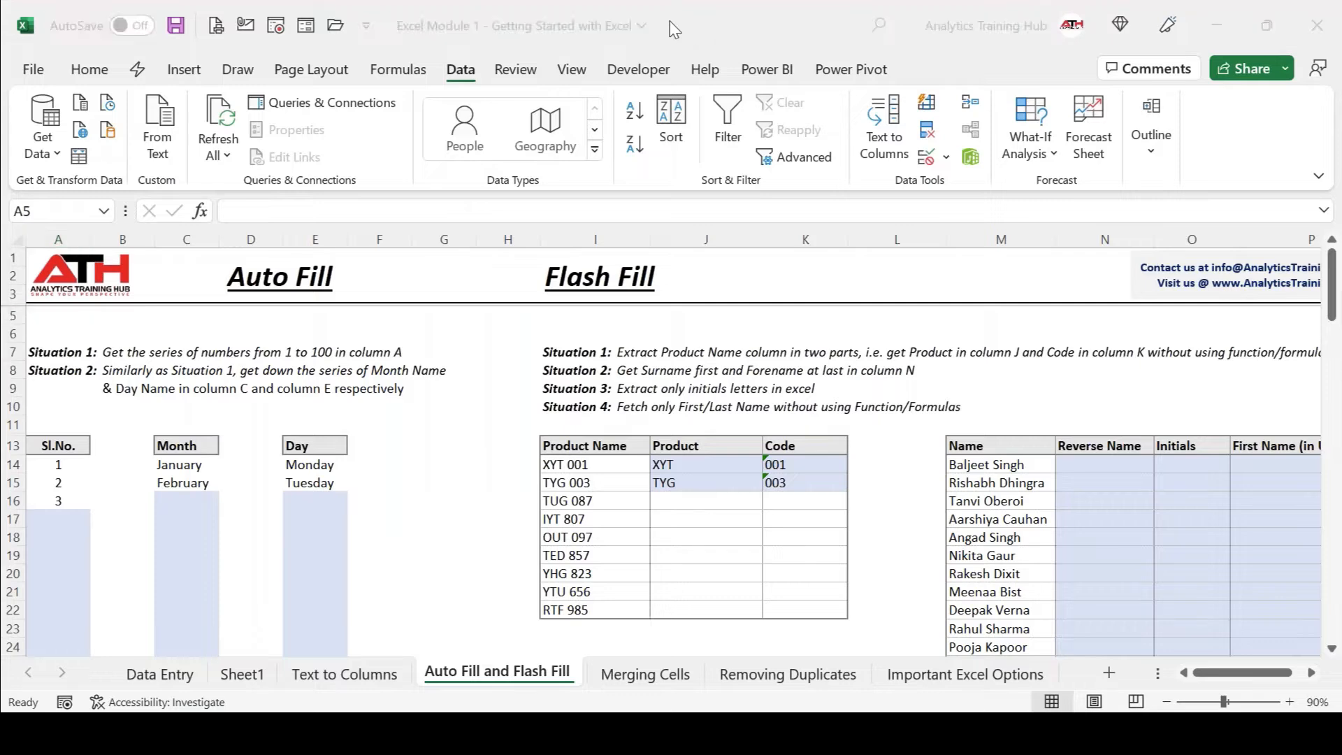
pyautogui.click(59, 465)
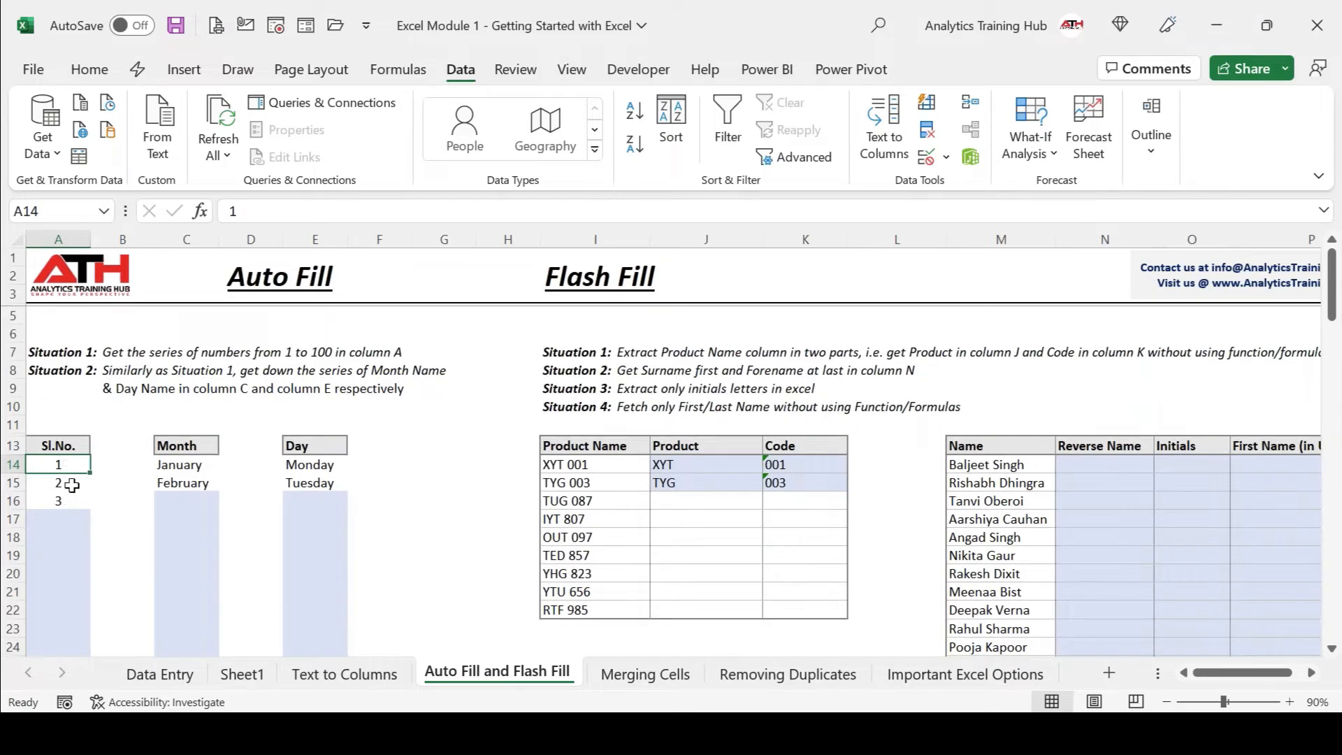
pyautogui.moveTo(71, 467); pyautogui.dragTo(70, 495)
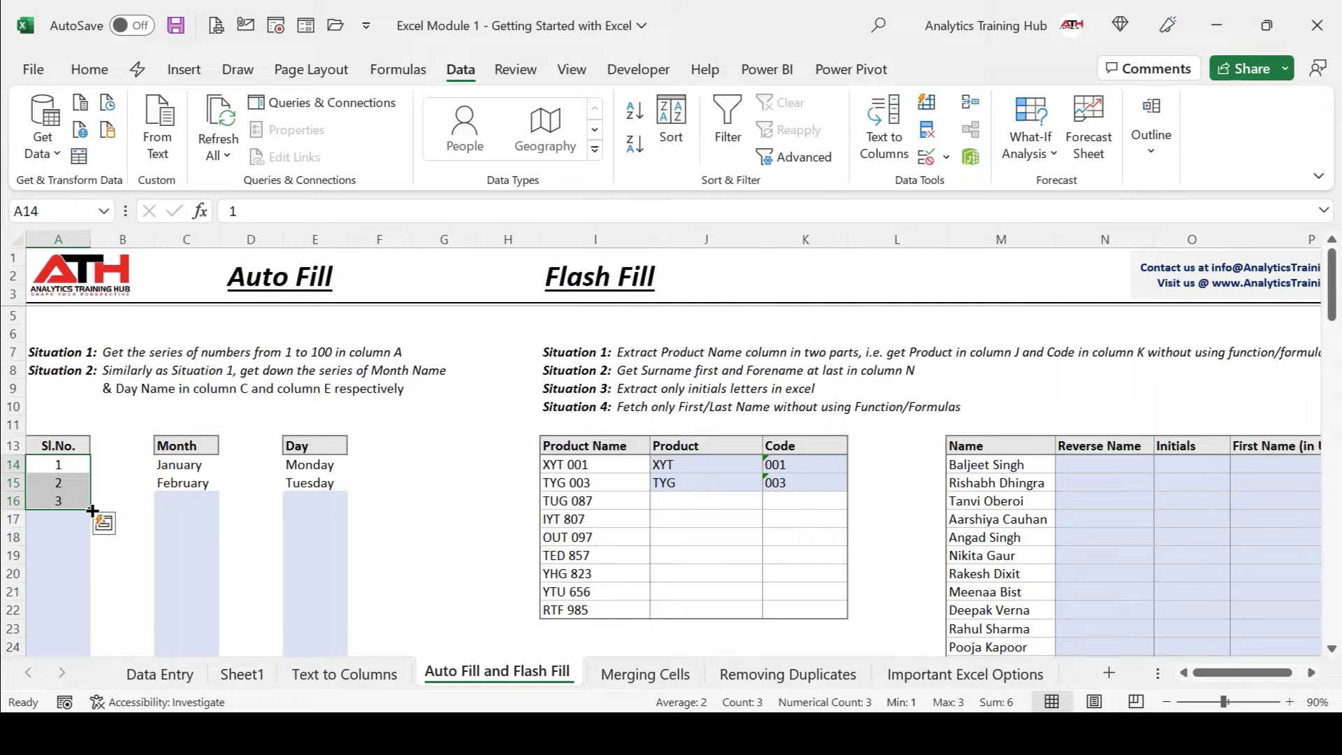
pyautogui.moveTo(93, 510); pyautogui.dragTo(92, 511)
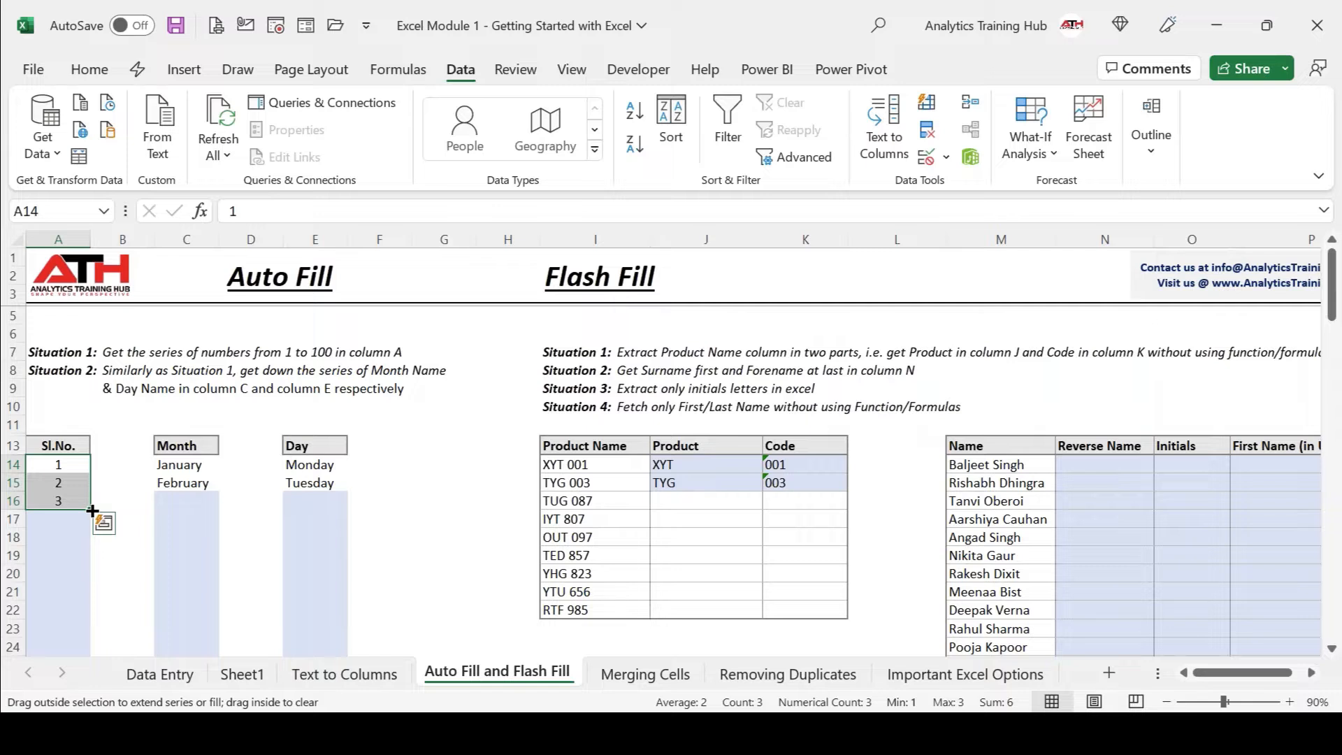
pyautogui.moveTo(92, 510); pyautogui.dragTo(79, 651)
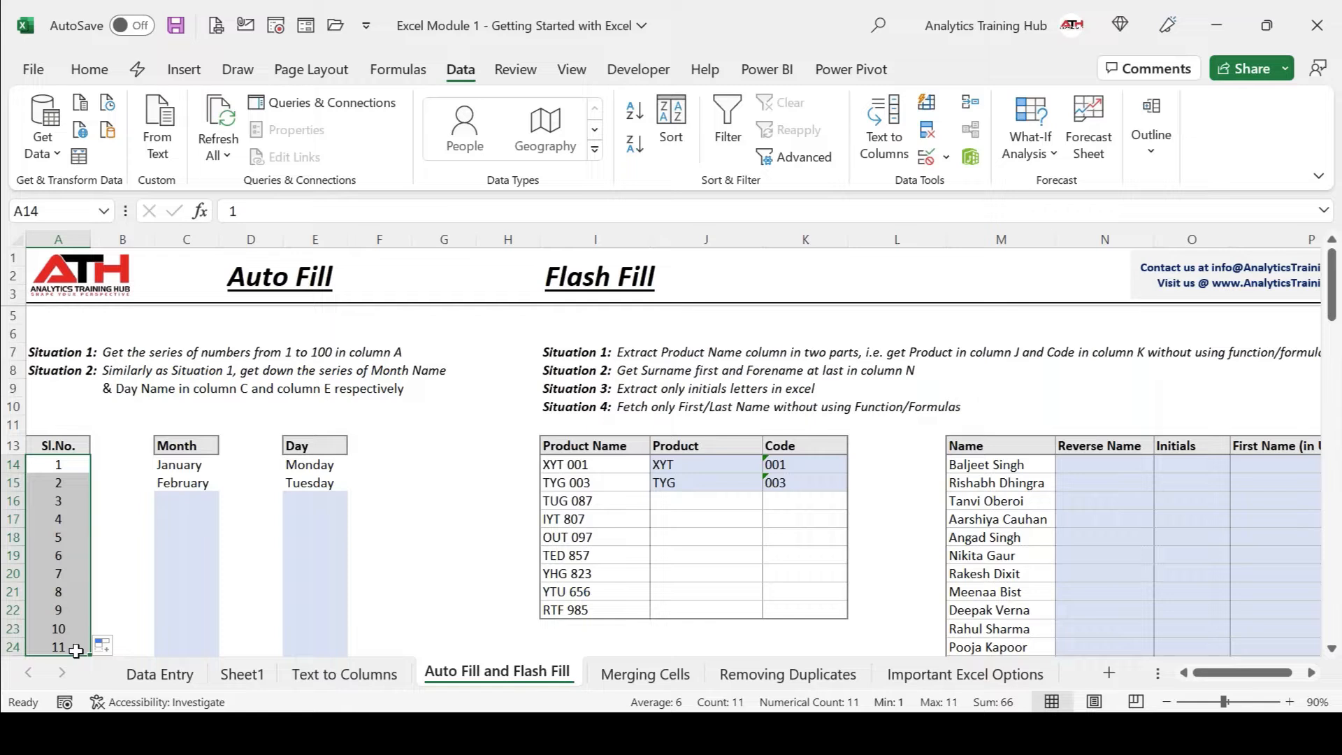
pyautogui.hotkey('ctrl', 'z')
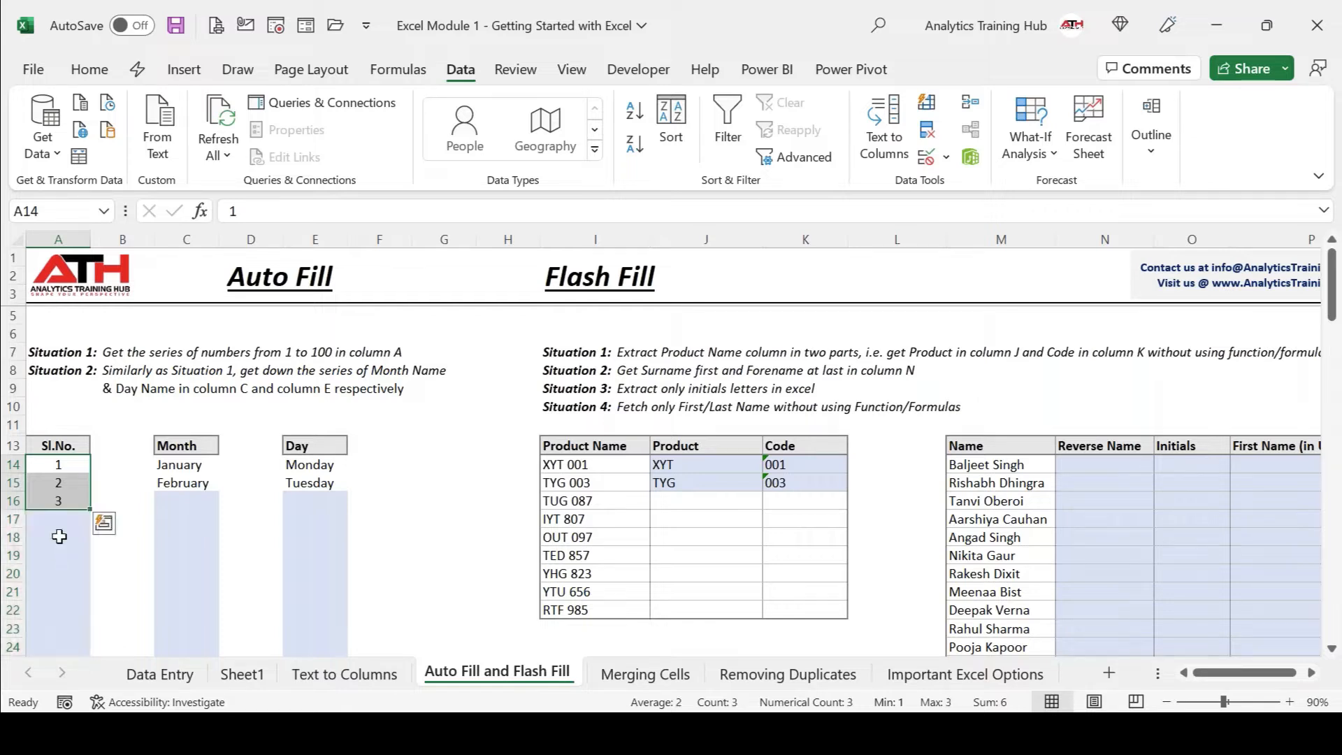
# Change the Sl.No. values in A15 and A16 to 5 and 9.
pyautogui.click(62, 484)
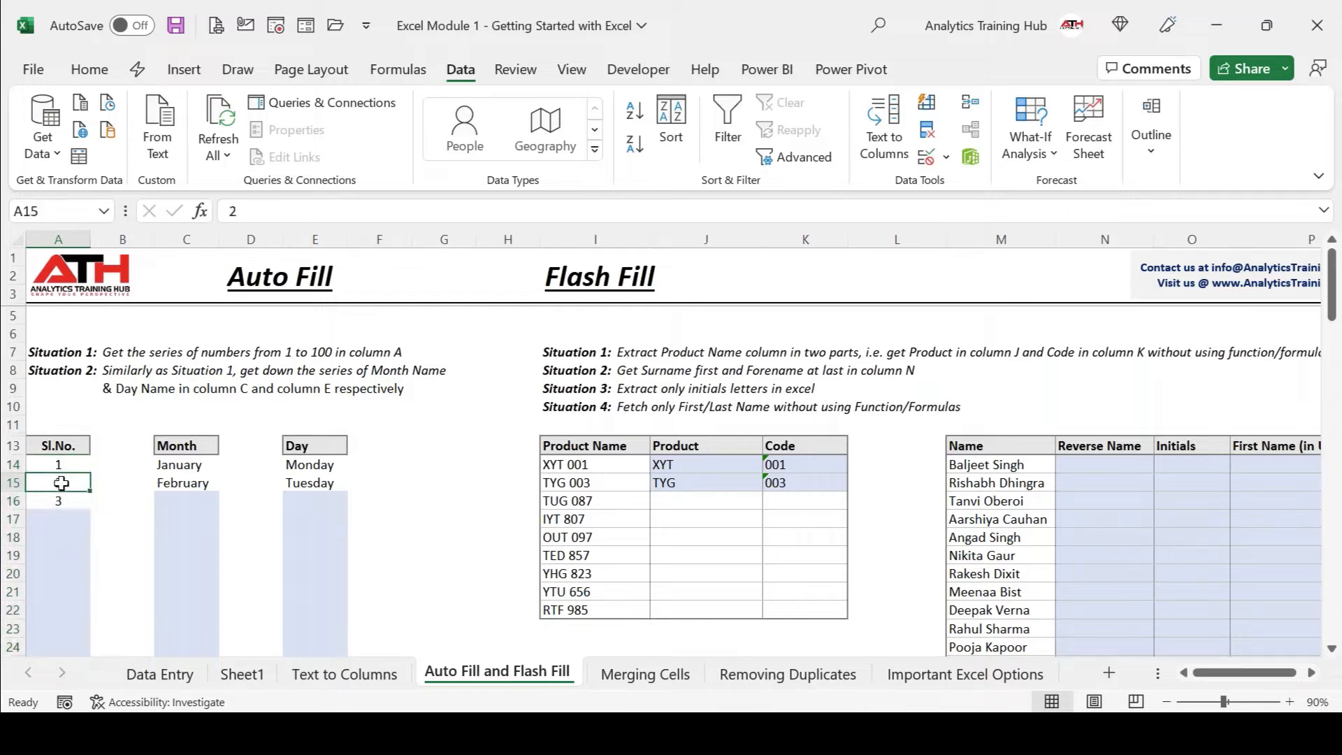
pyautogui.write('5')
pyautogui.press('Return')
pyautogui.write('9')
pyautogui.press('Return')
# Fill A15 light yellow and A16 green, then select A14:A16.
pyautogui.click(61, 483)
pyautogui.click(89, 69)
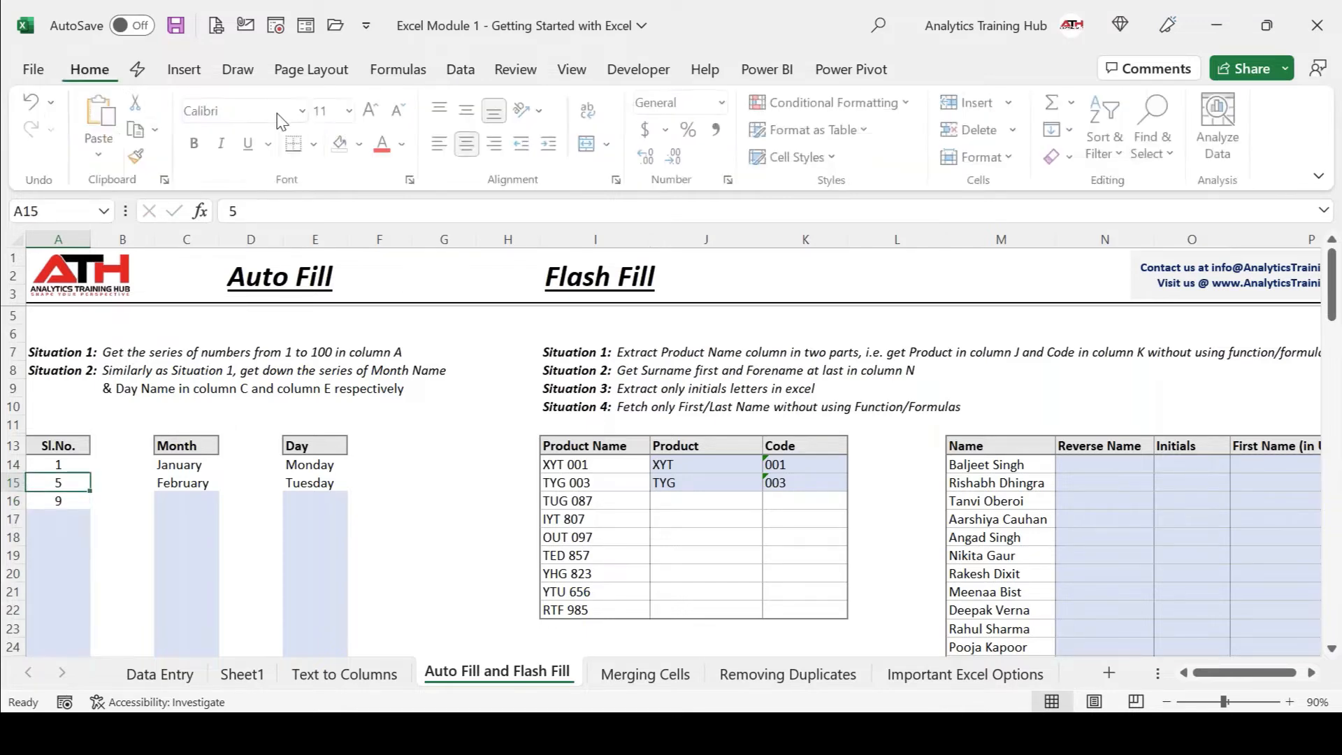
pyautogui.click(362, 145)
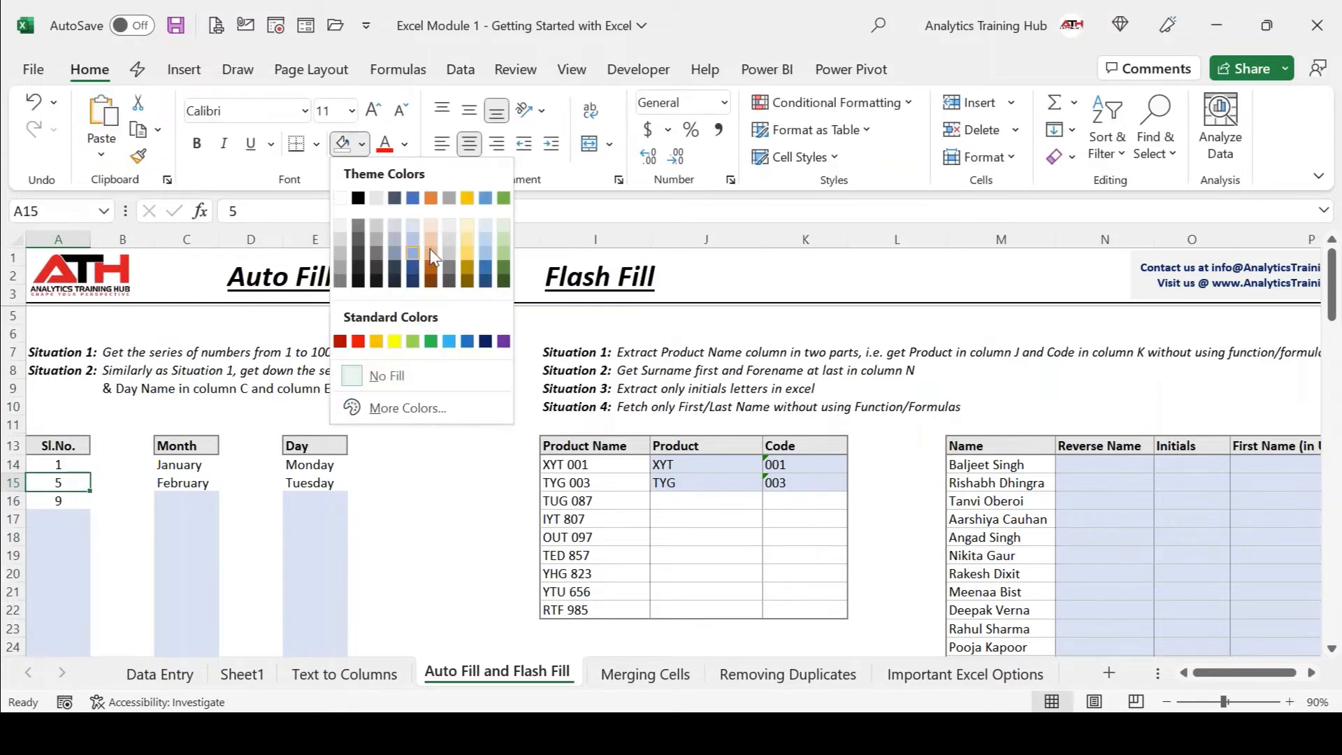
pyautogui.click(467, 238)
pyautogui.press('Down')
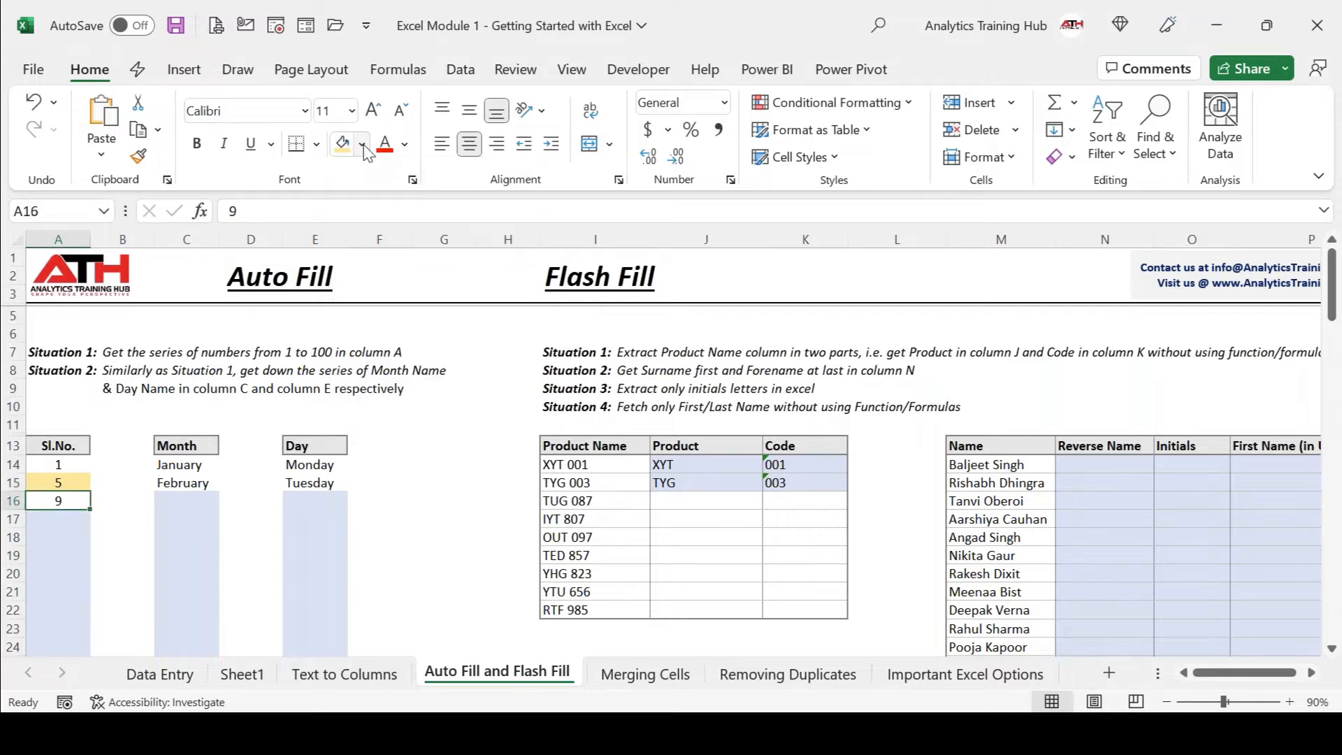
pyautogui.click(363, 145)
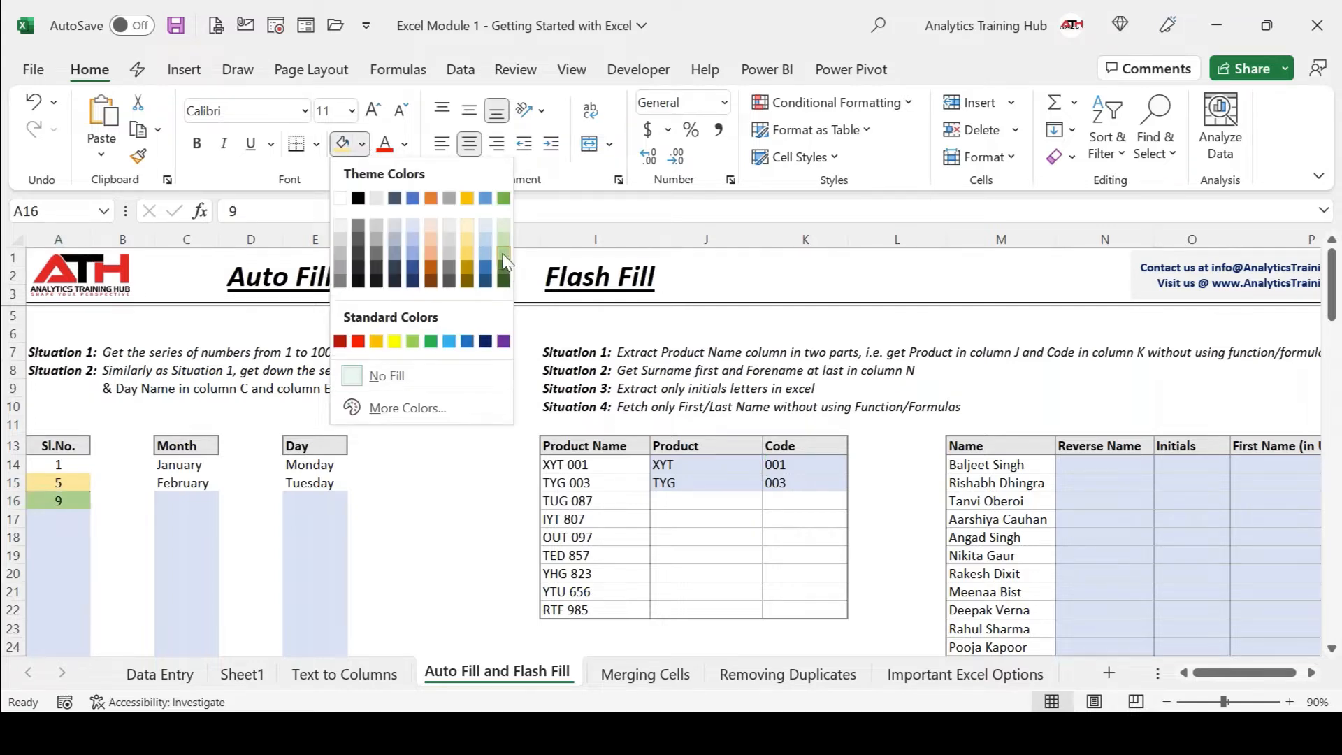
pyautogui.click(502, 253)
pyautogui.press('Up')
pyautogui.press('Up')
pyautogui.hotkey('shift', 'Down')
pyautogui.hotkey('shift', 'Down')
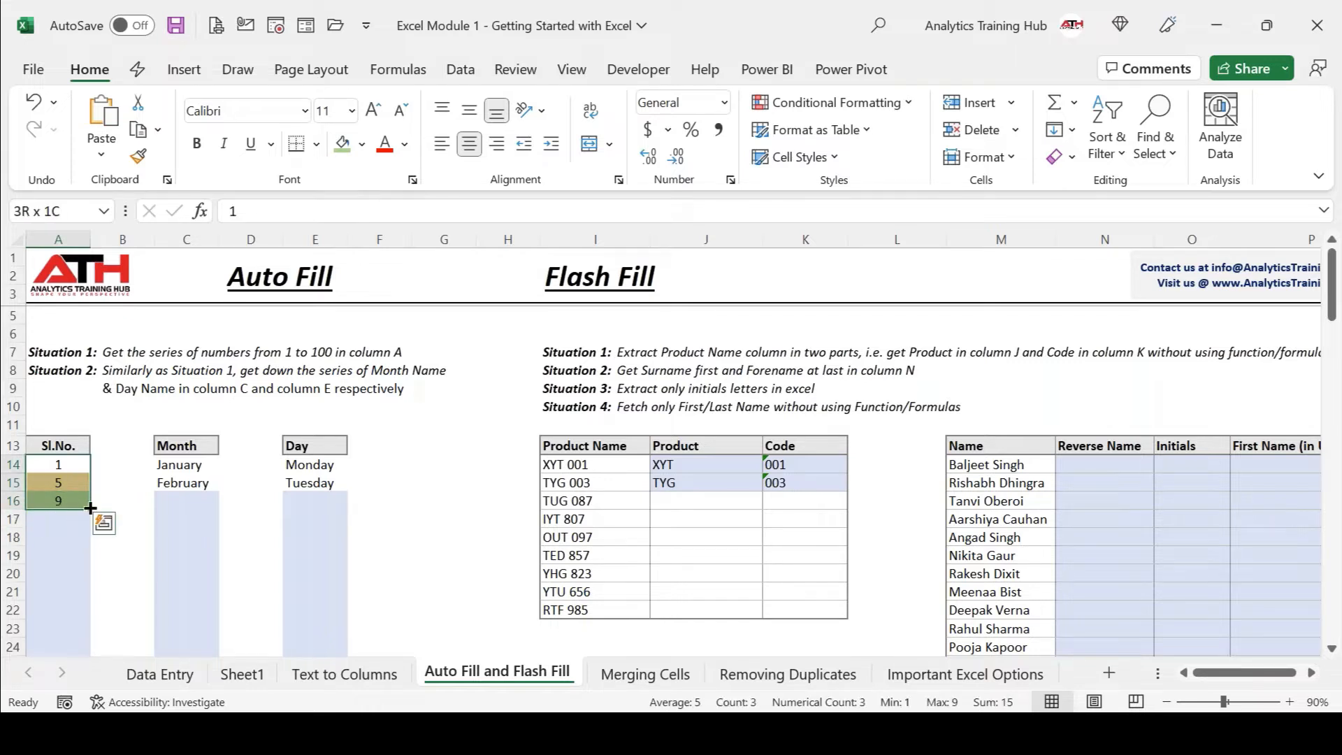
# Drag the A14:A16 fill handle down to A22 so the series reaches 33 with repeated shading.
pyautogui.moveTo(92, 508); pyautogui.dragTo(91, 613)
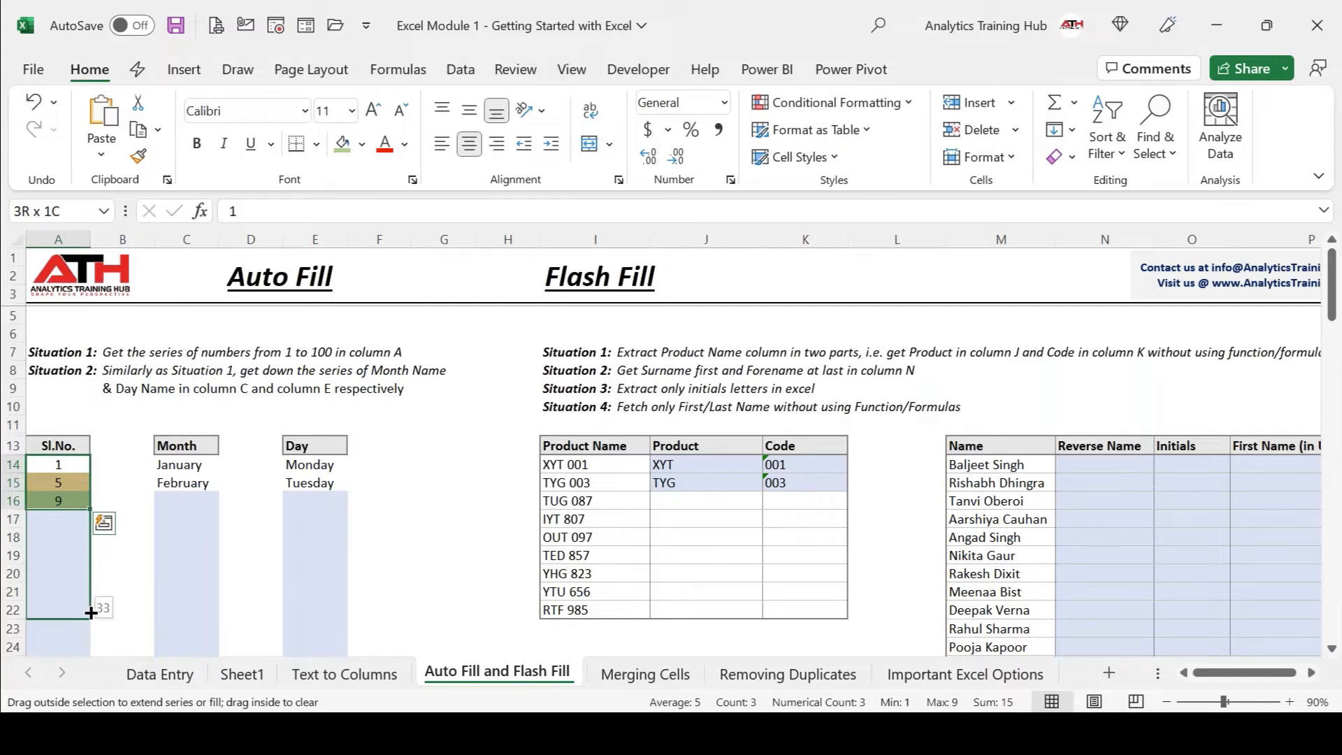
pyautogui.moveTo(91, 613); pyautogui.dragTo(91, 613)
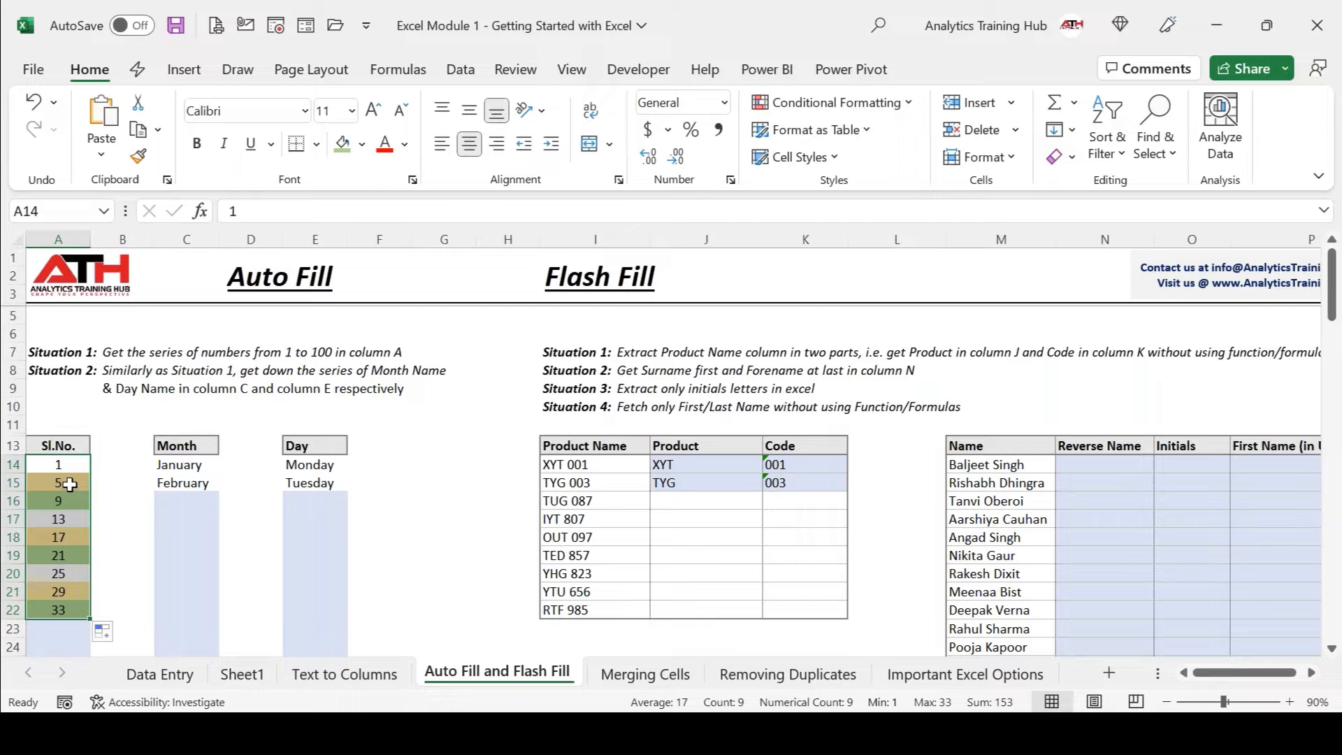
# Undo the fill and re-extend the 1, 5, 9 series down to 37 in A23.
pyautogui.hotkey('ctrl', 'z')
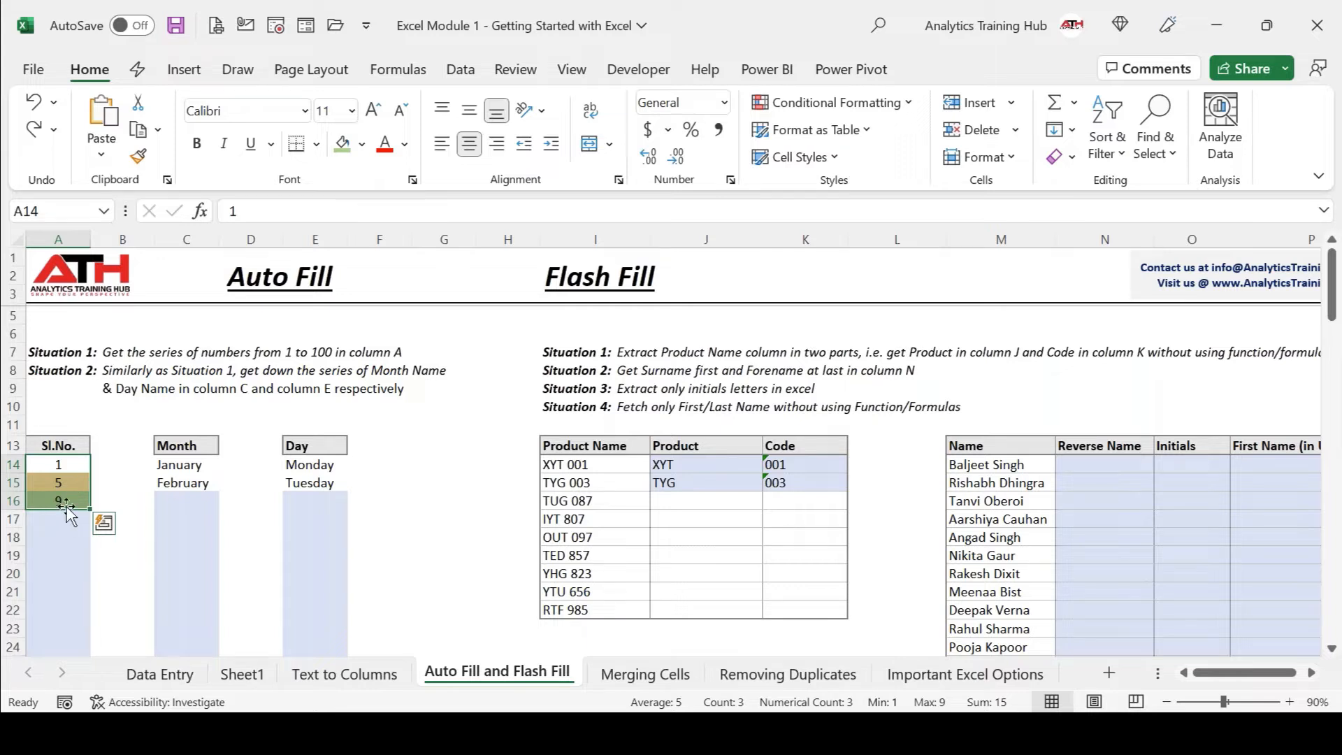
pyautogui.moveTo(89, 510); pyautogui.dragTo(90, 633)
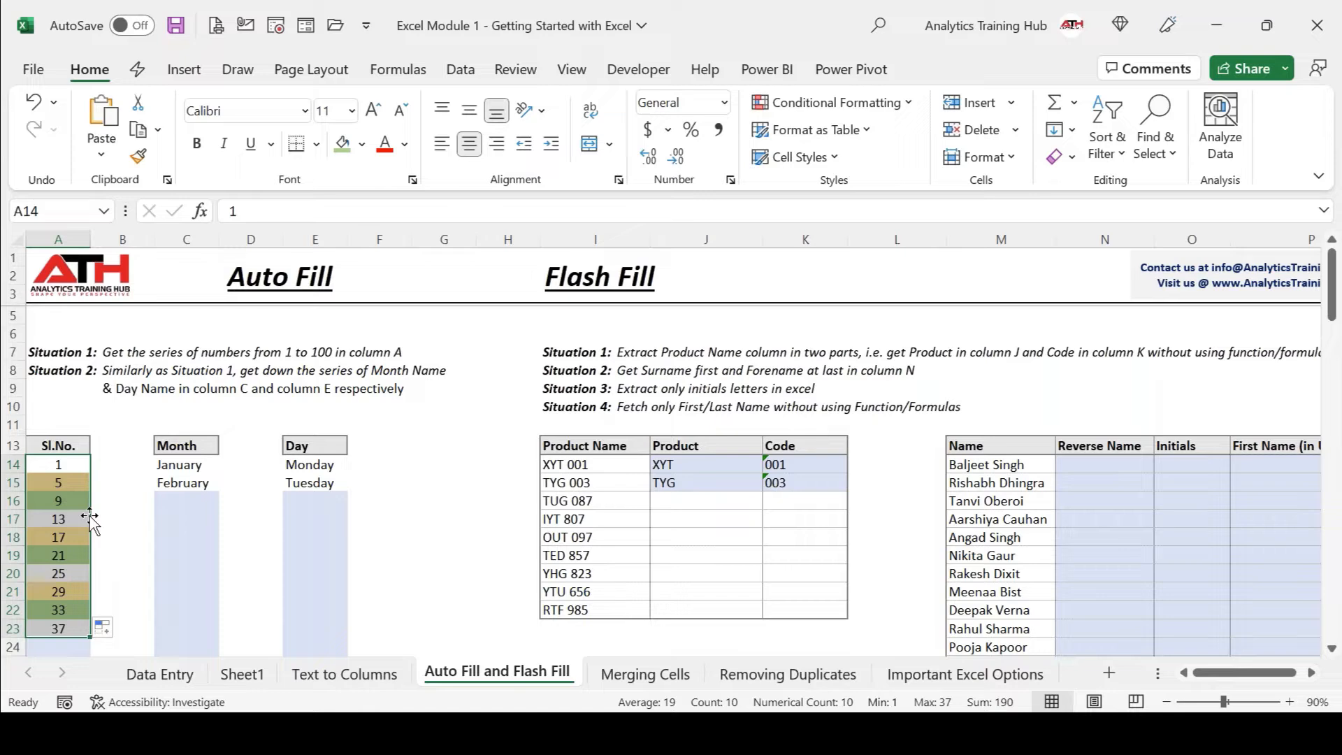
# Try Copy Cells, Fill Series and Fill Formatting Only, then settle on Fill Without Formatting for 13–37.
pyautogui.scroll(-2, 89, 518)
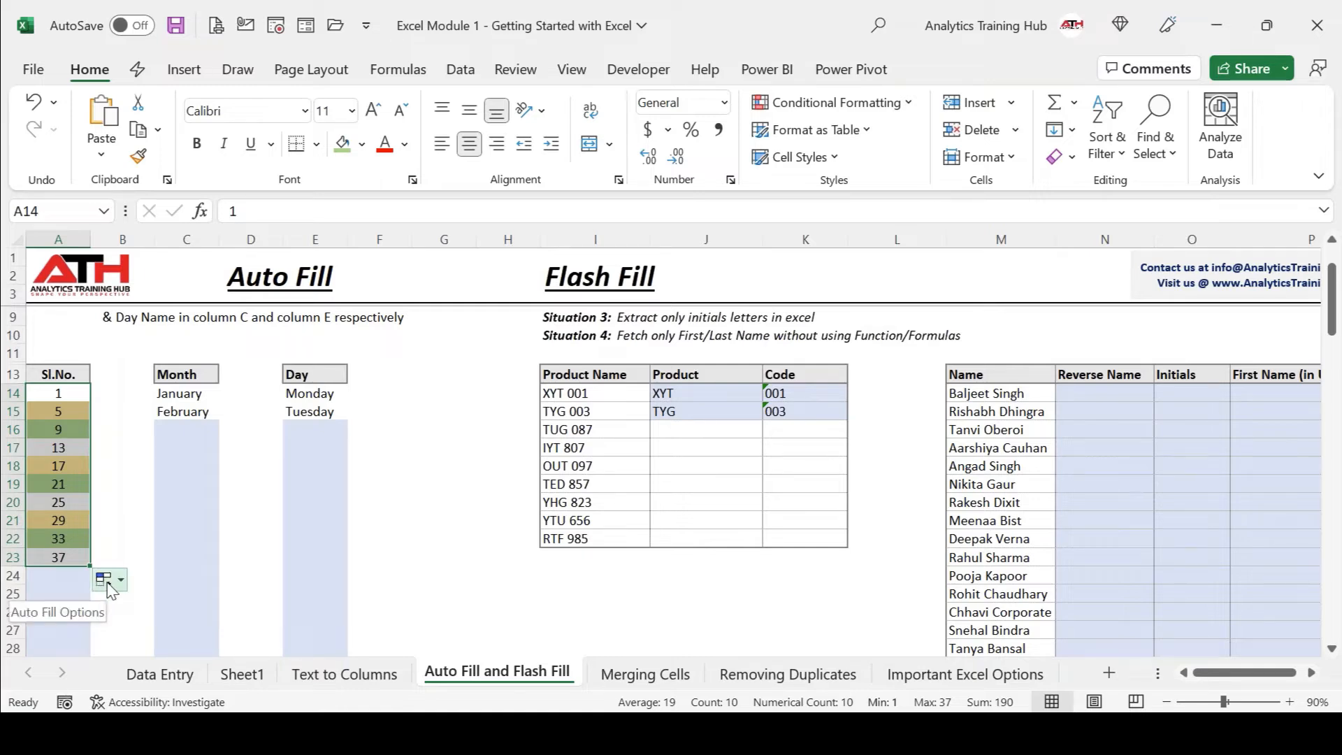
pyautogui.click(109, 586)
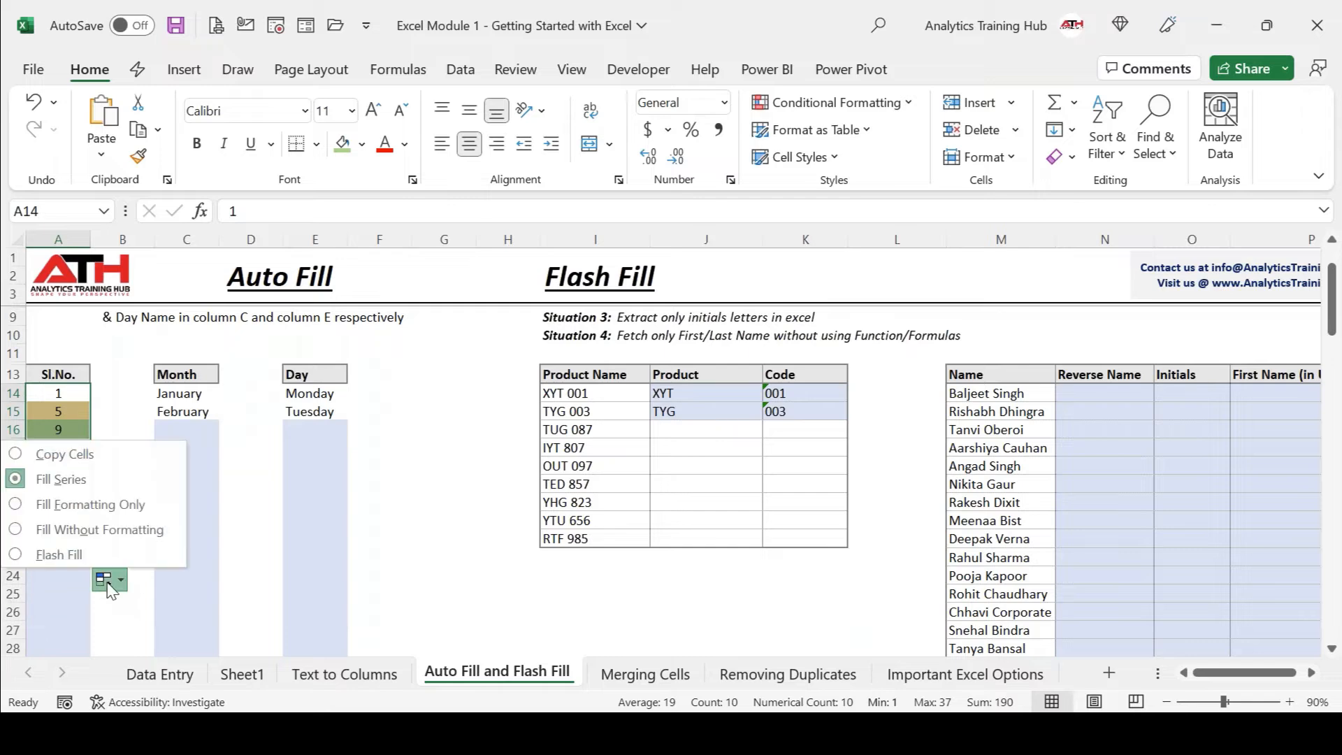
pyautogui.click(87, 461)
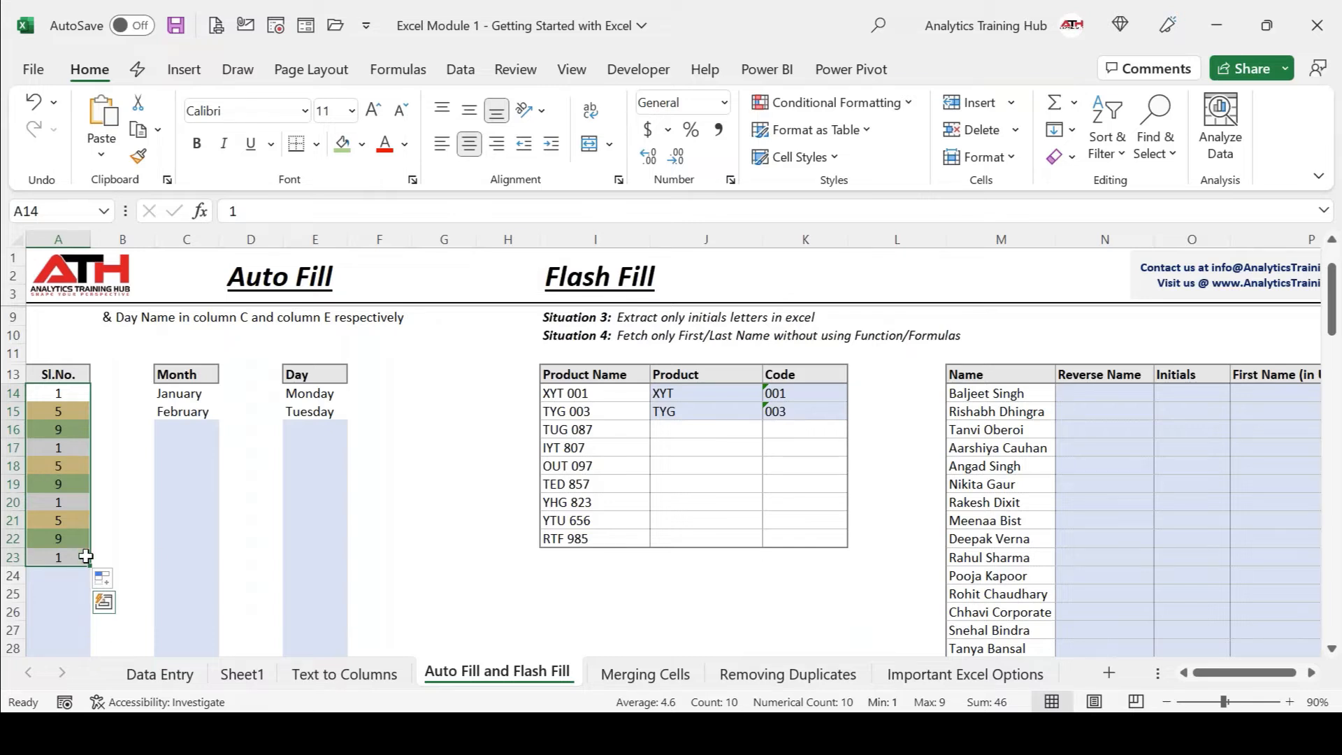
pyautogui.click(104, 580)
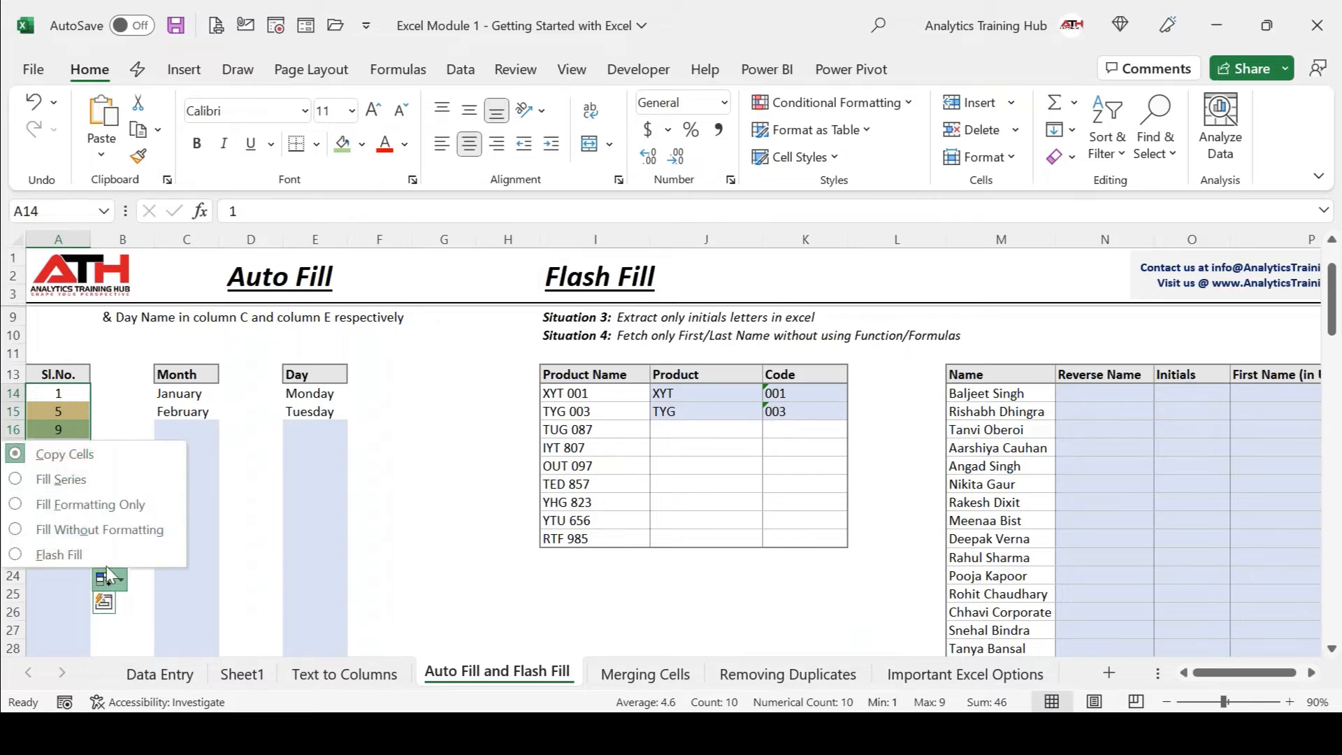
pyautogui.click(73, 491)
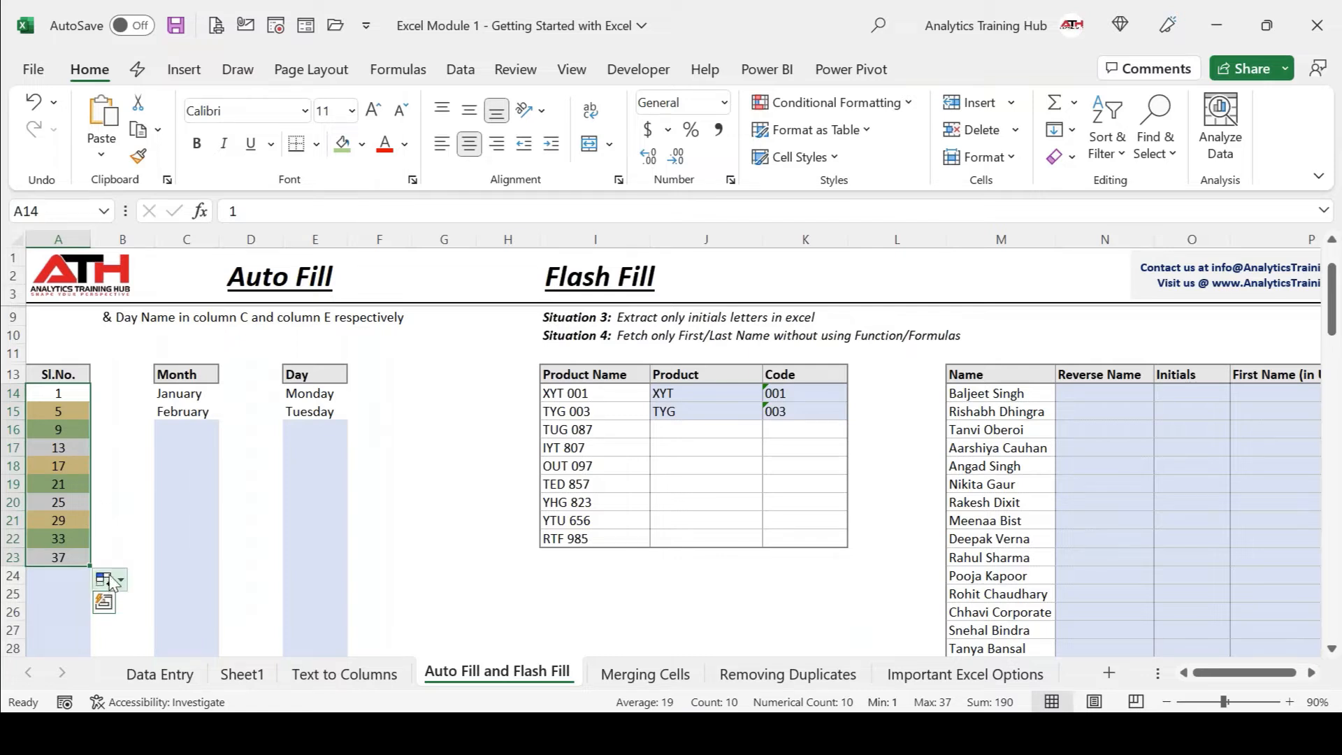
pyautogui.click(110, 582)
pyautogui.click(89, 512)
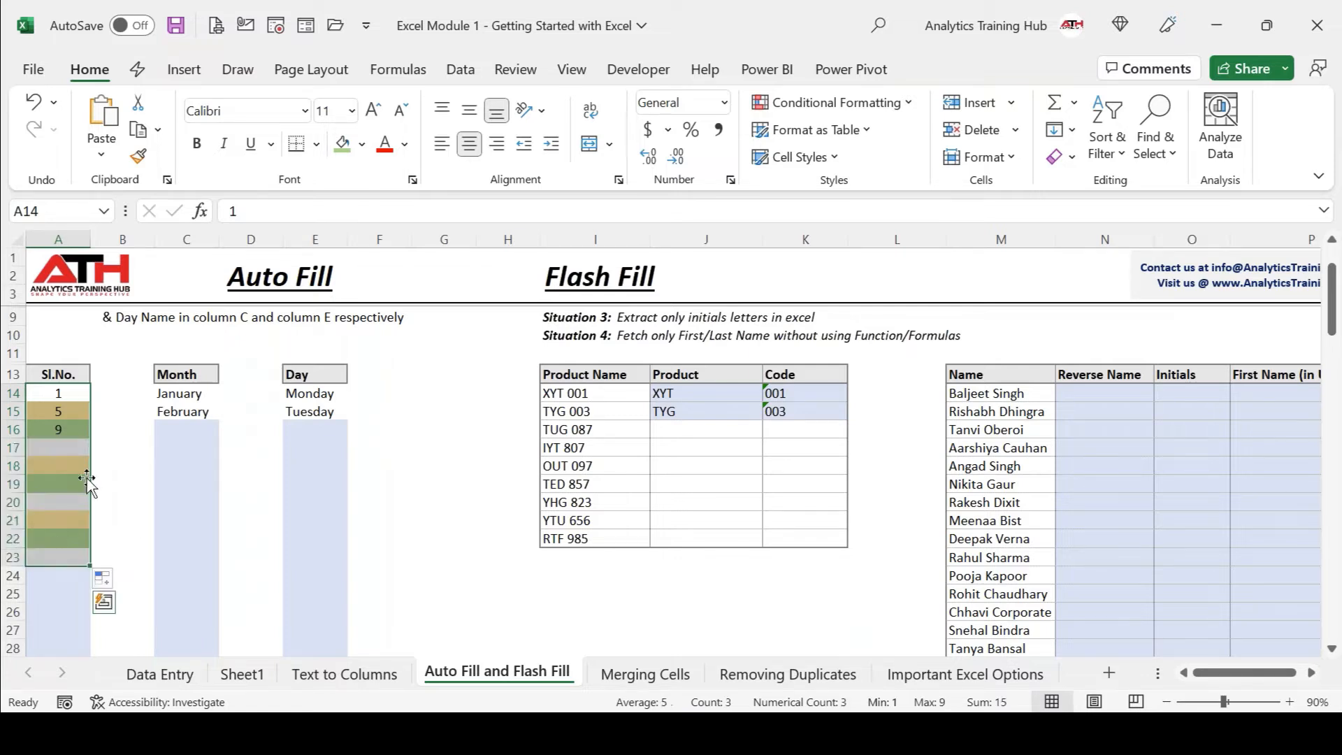
pyautogui.click(110, 583)
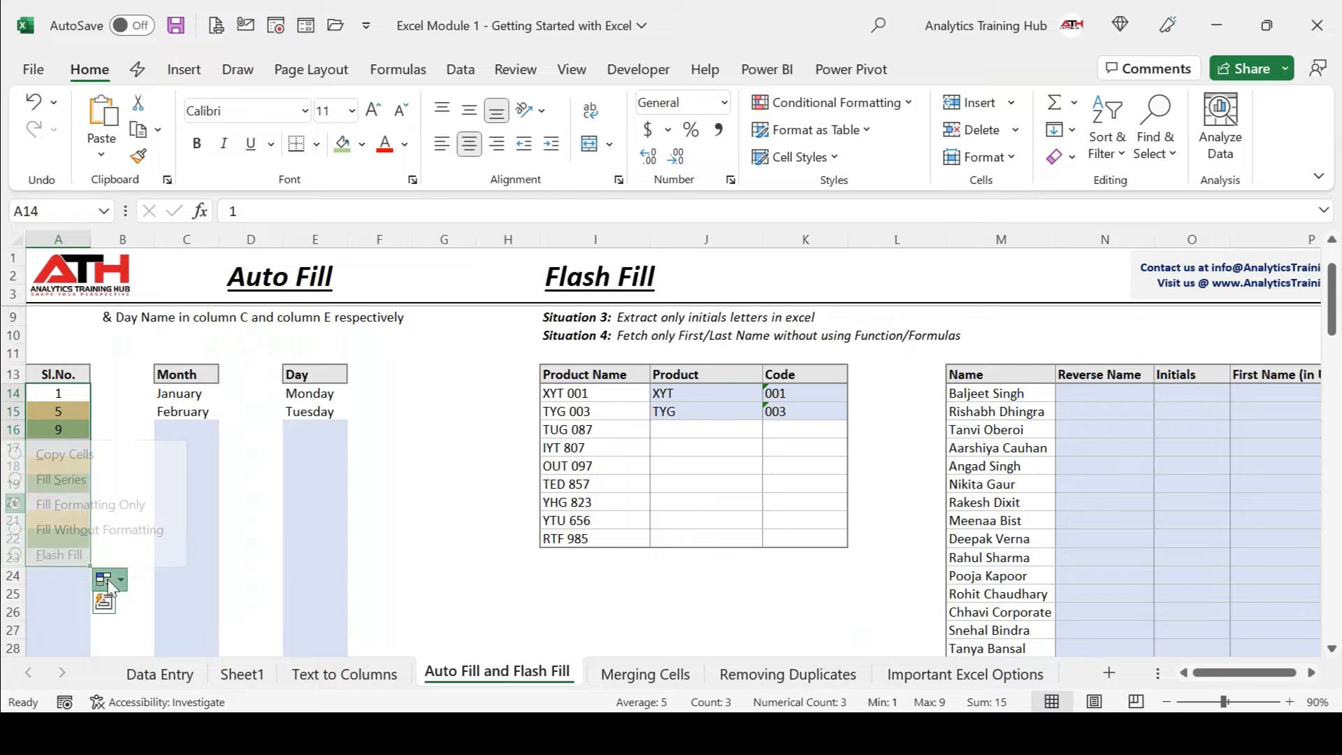
pyautogui.click(98, 530)
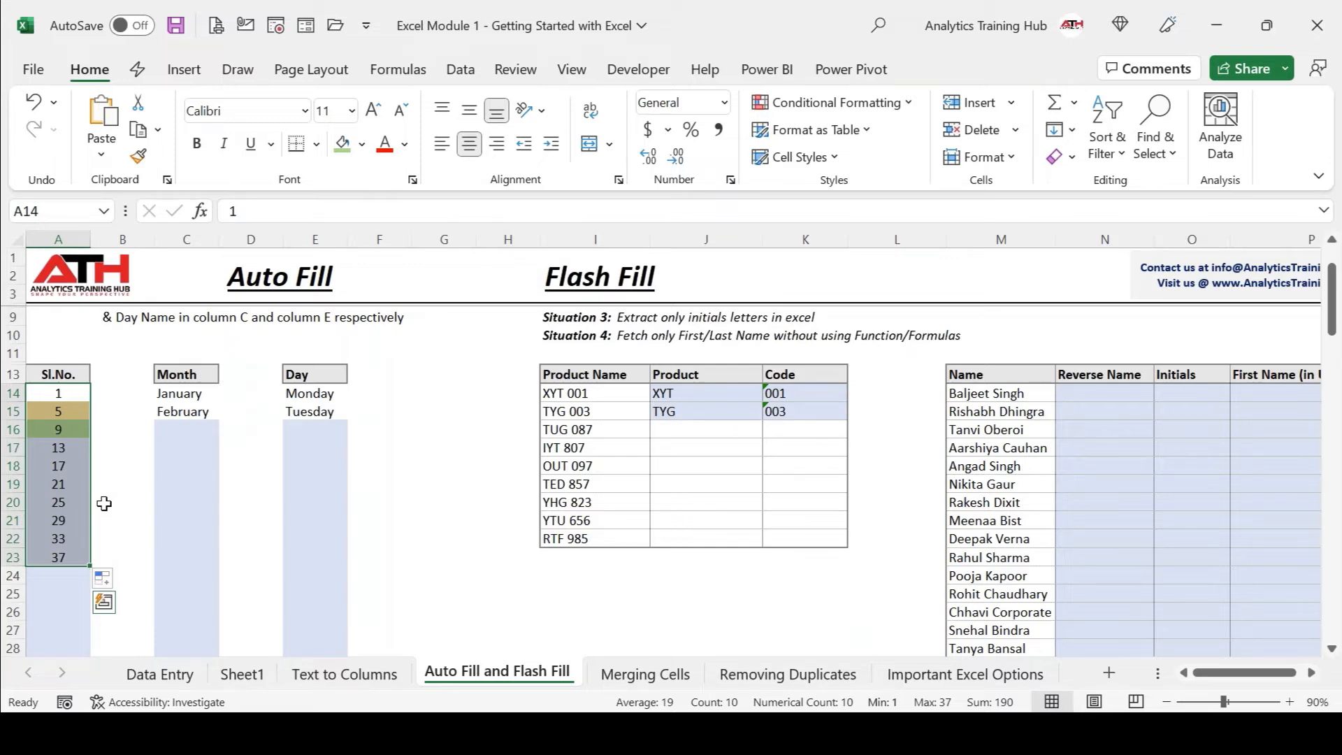
pyautogui.press('Right')
pyautogui.press('Right')
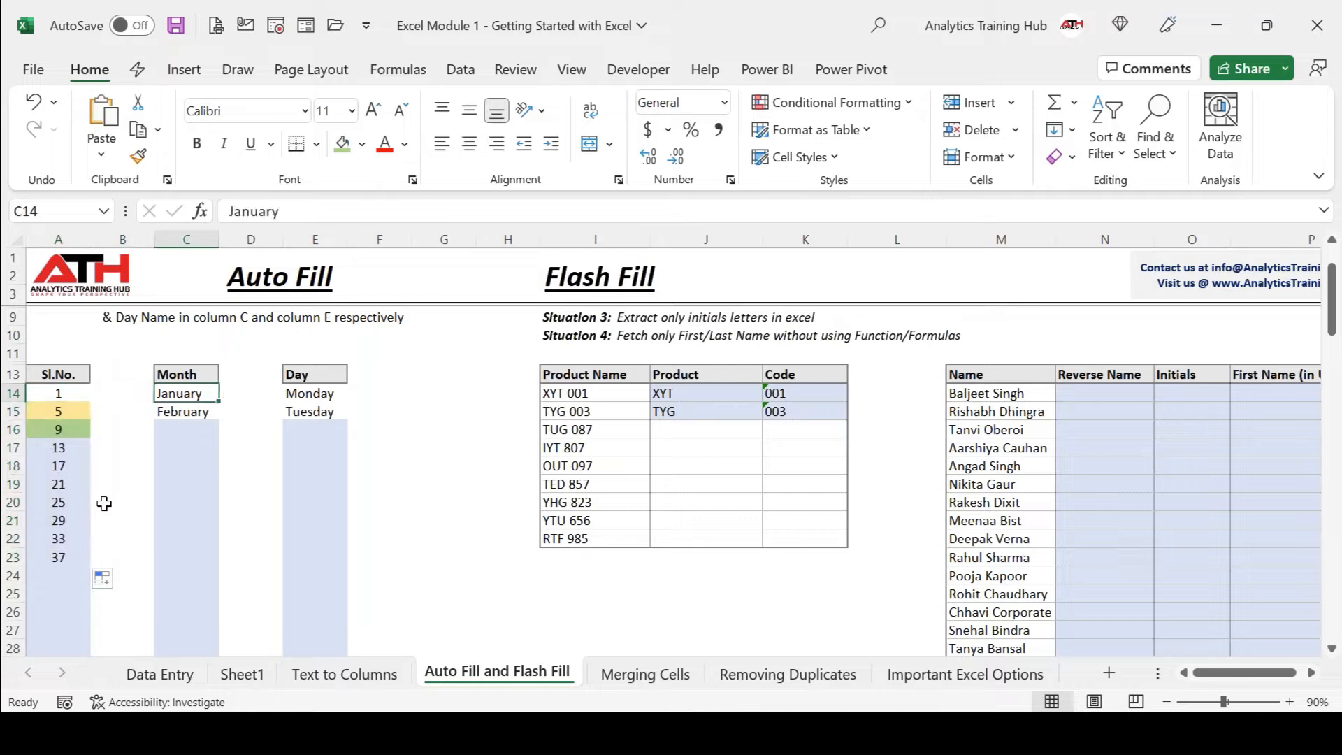
# Auto-fill the months down to January in C26 and the day names down to Sunday in E27.
pyautogui.hotkey('shift', 'Down')
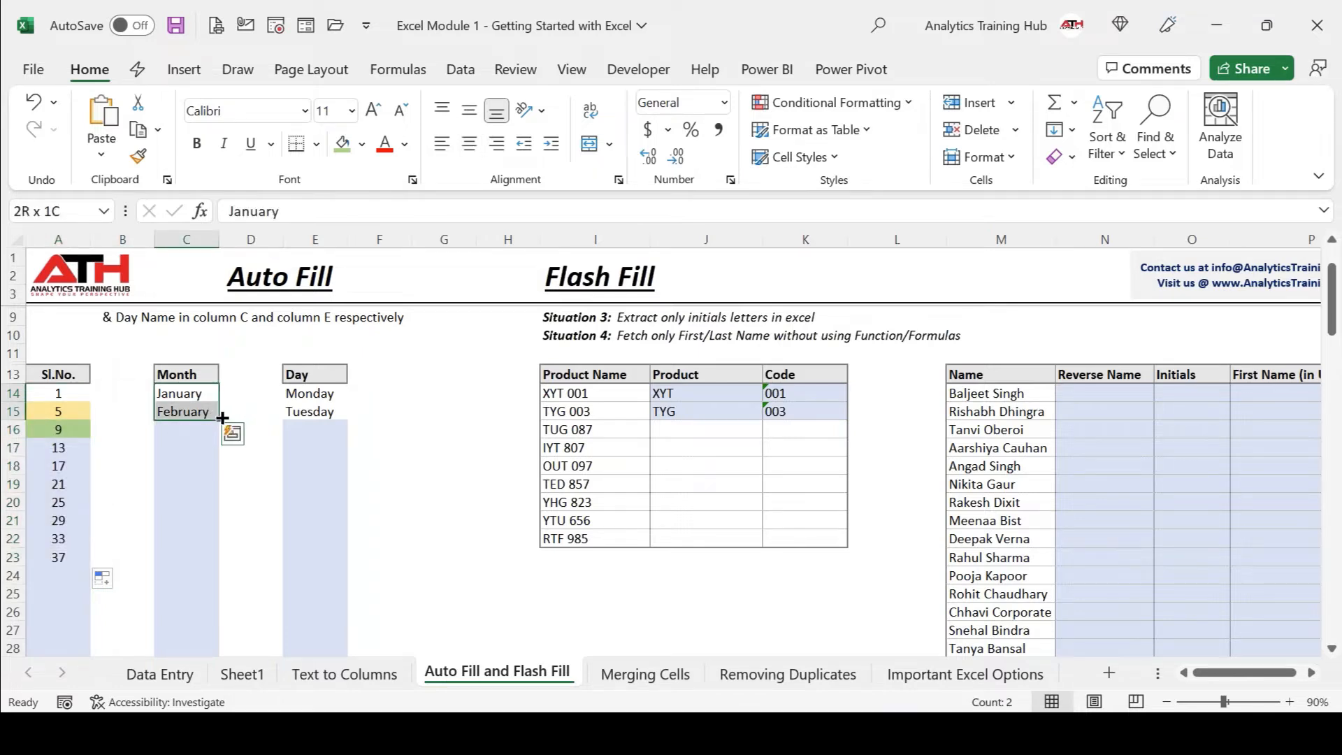
pyautogui.moveTo(220, 418); pyautogui.dragTo(216, 619)
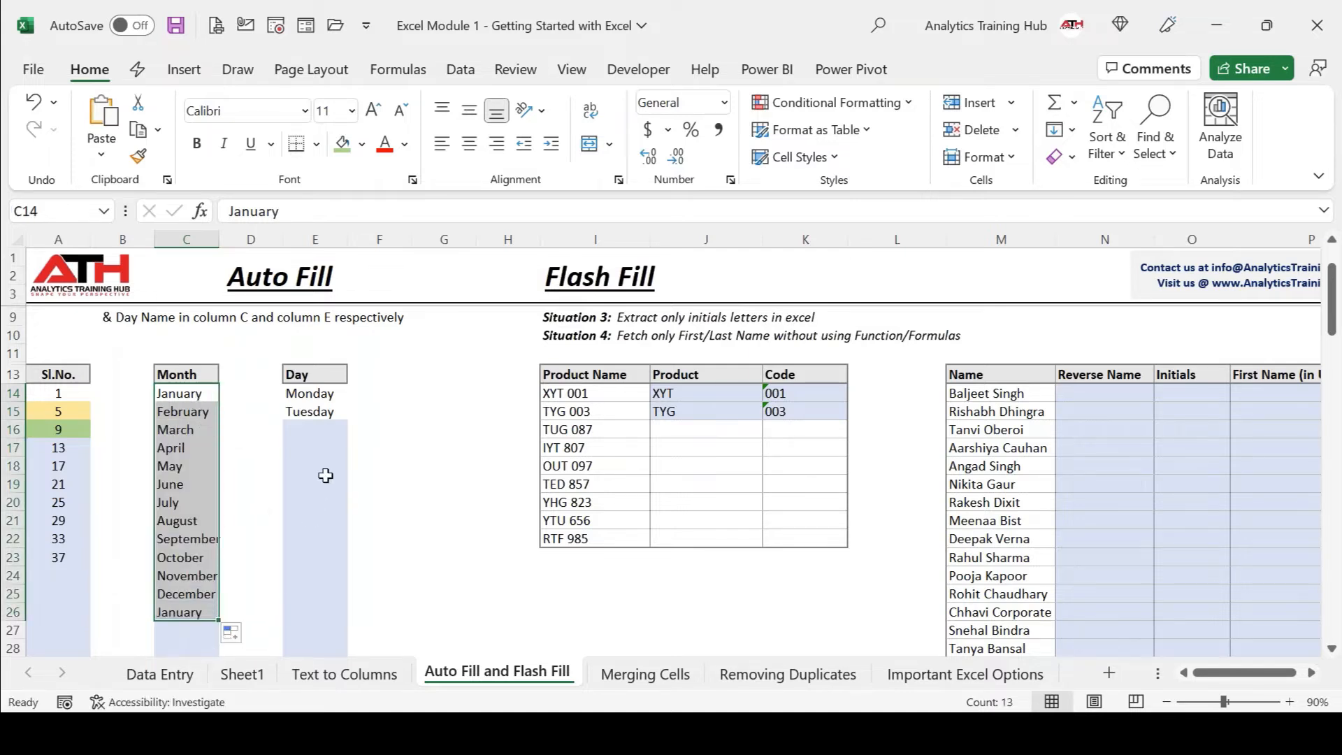
pyautogui.moveTo(322, 399); pyautogui.dragTo(348, 636)
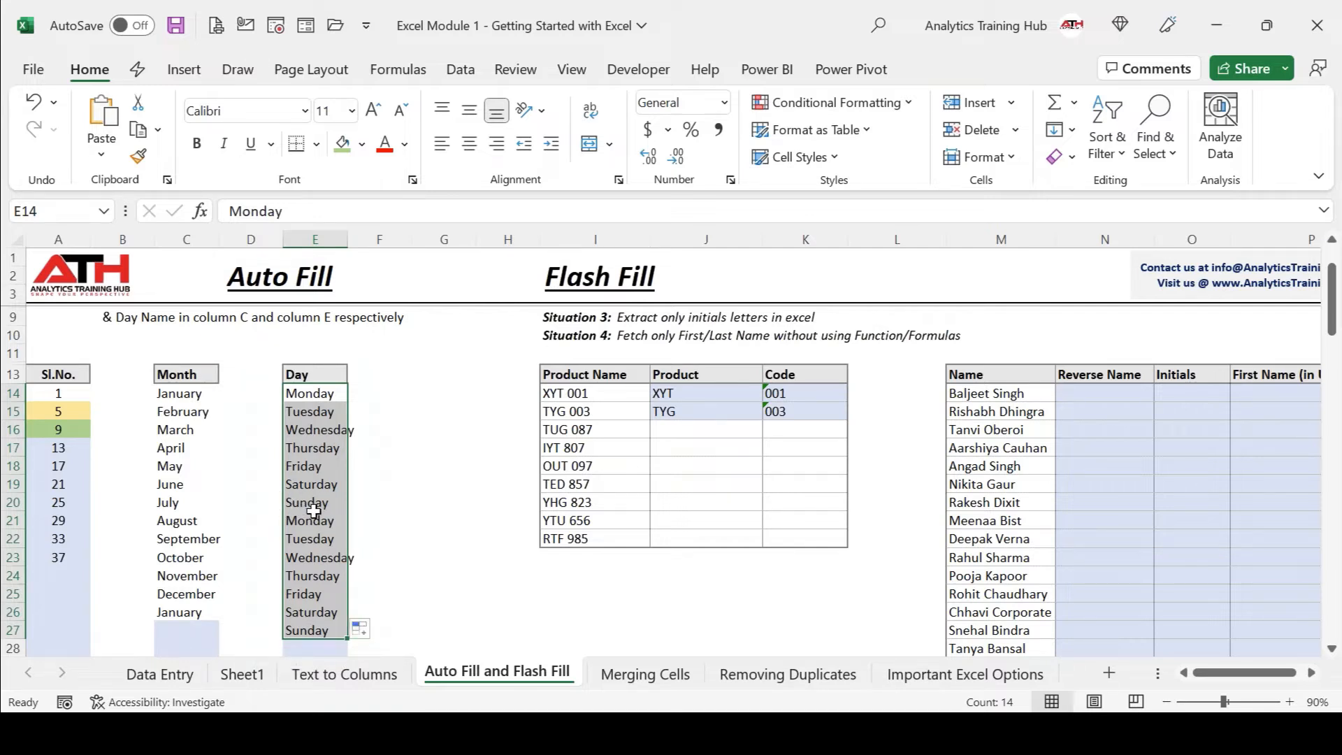
# Switch the Day column fill to weekdays only, repeating Monday to Friday down to E27.
pyautogui.click(361, 629)
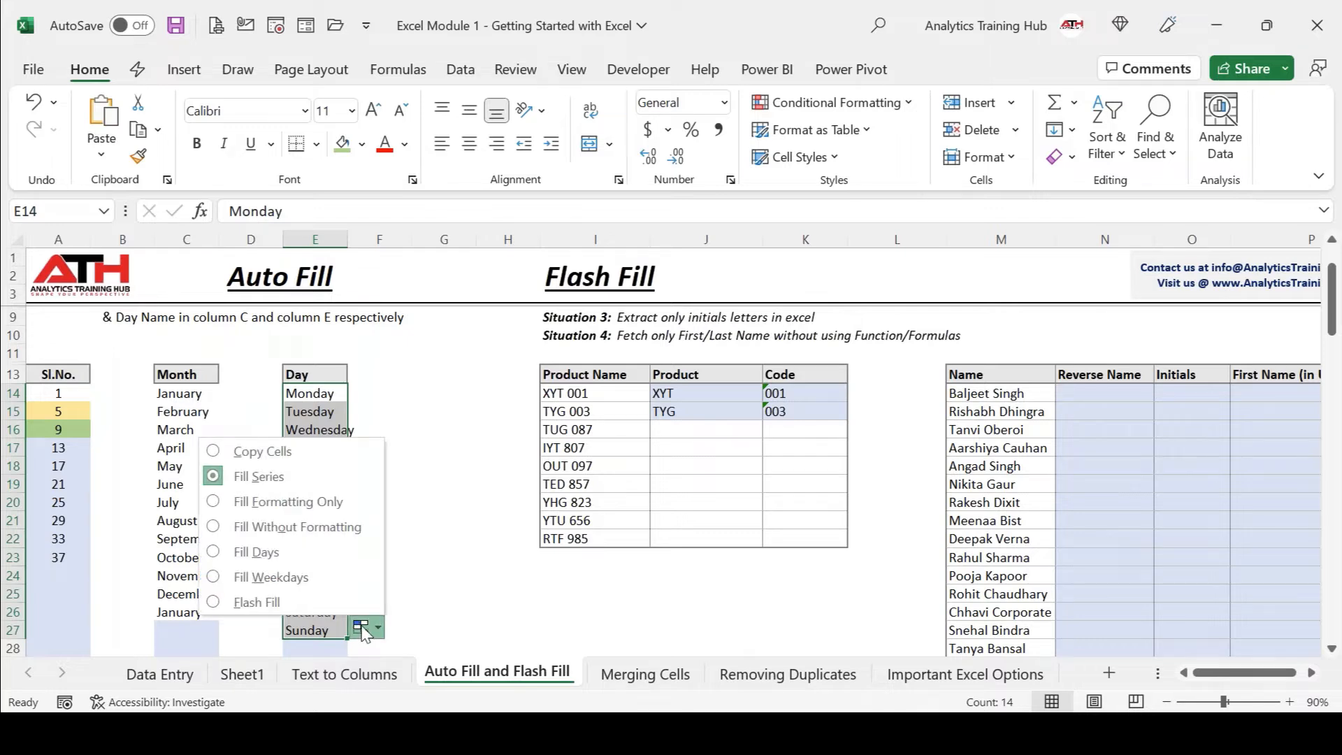
pyautogui.click(308, 577)
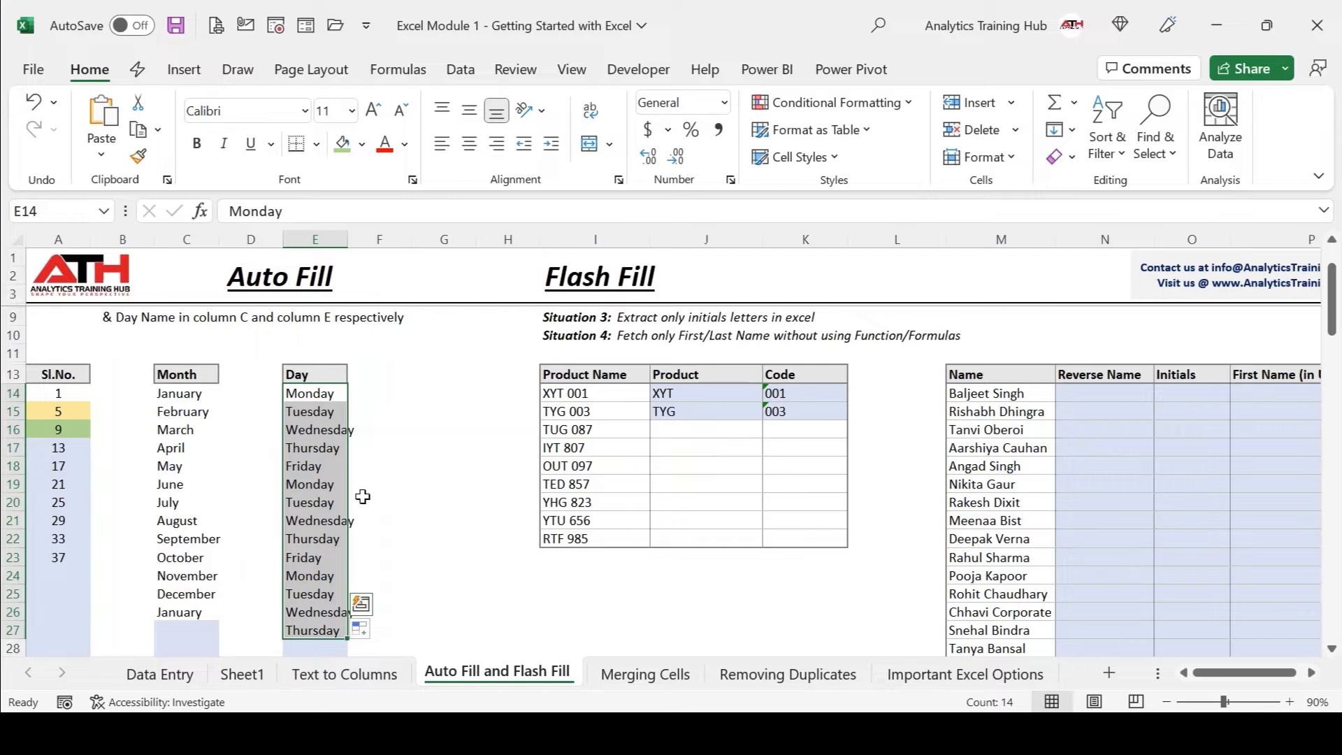
pyautogui.click(668, 11)
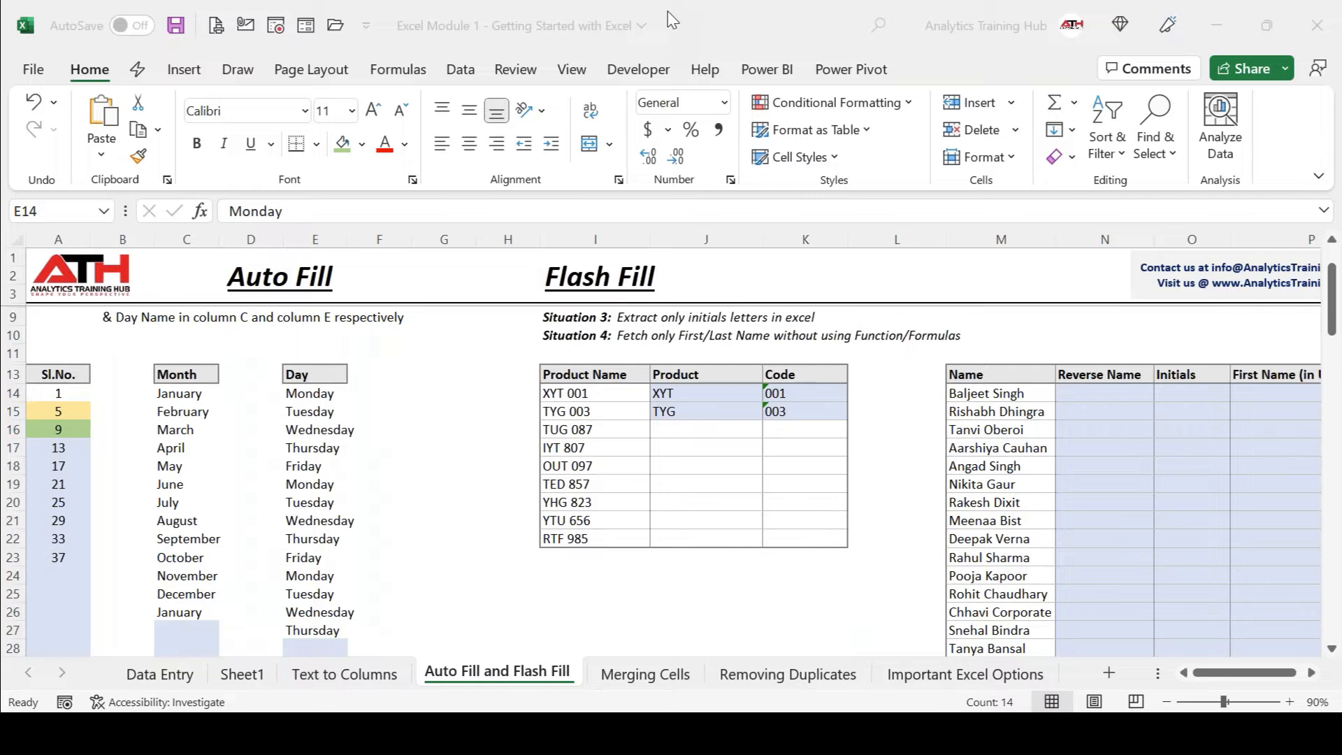
pyautogui.click(632, 384)
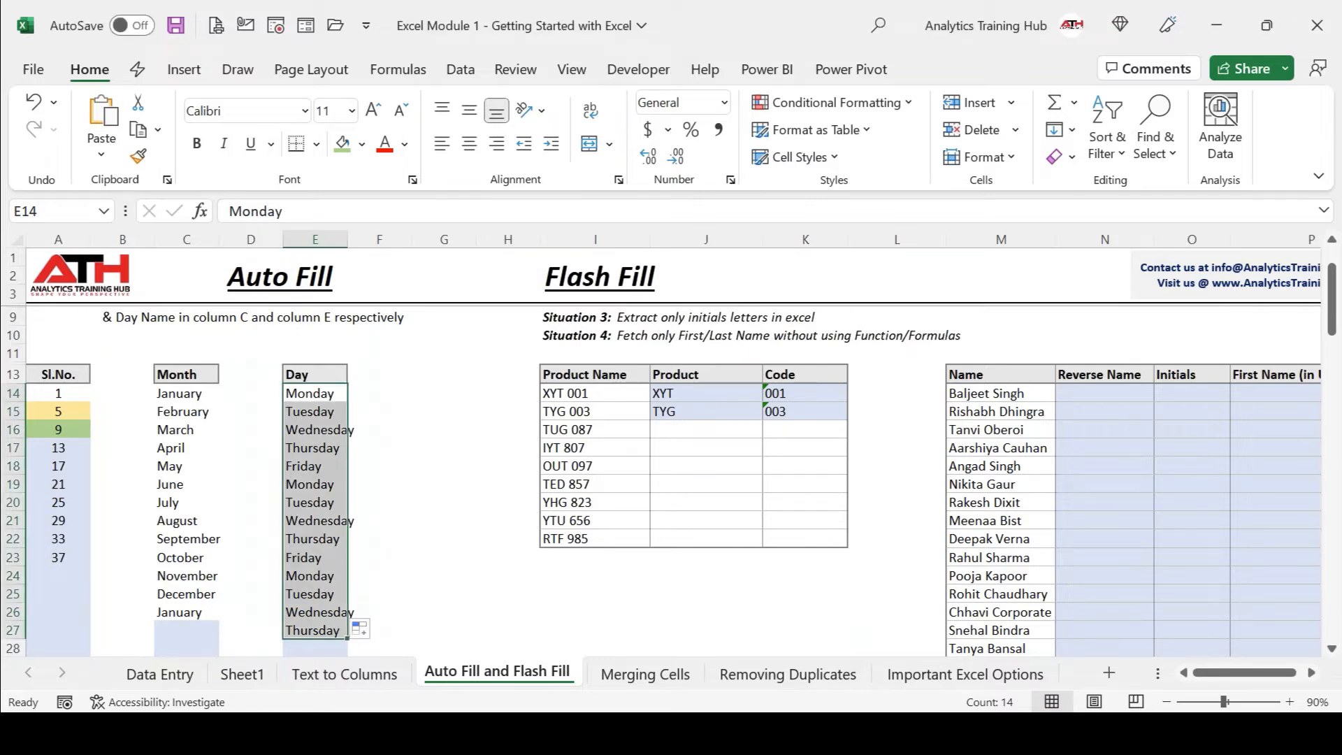
# Scroll down the sheet, then bring up the course PDF at page 45 on Auto Fill examples.
pyautogui.scroll(-2, 671, 475)
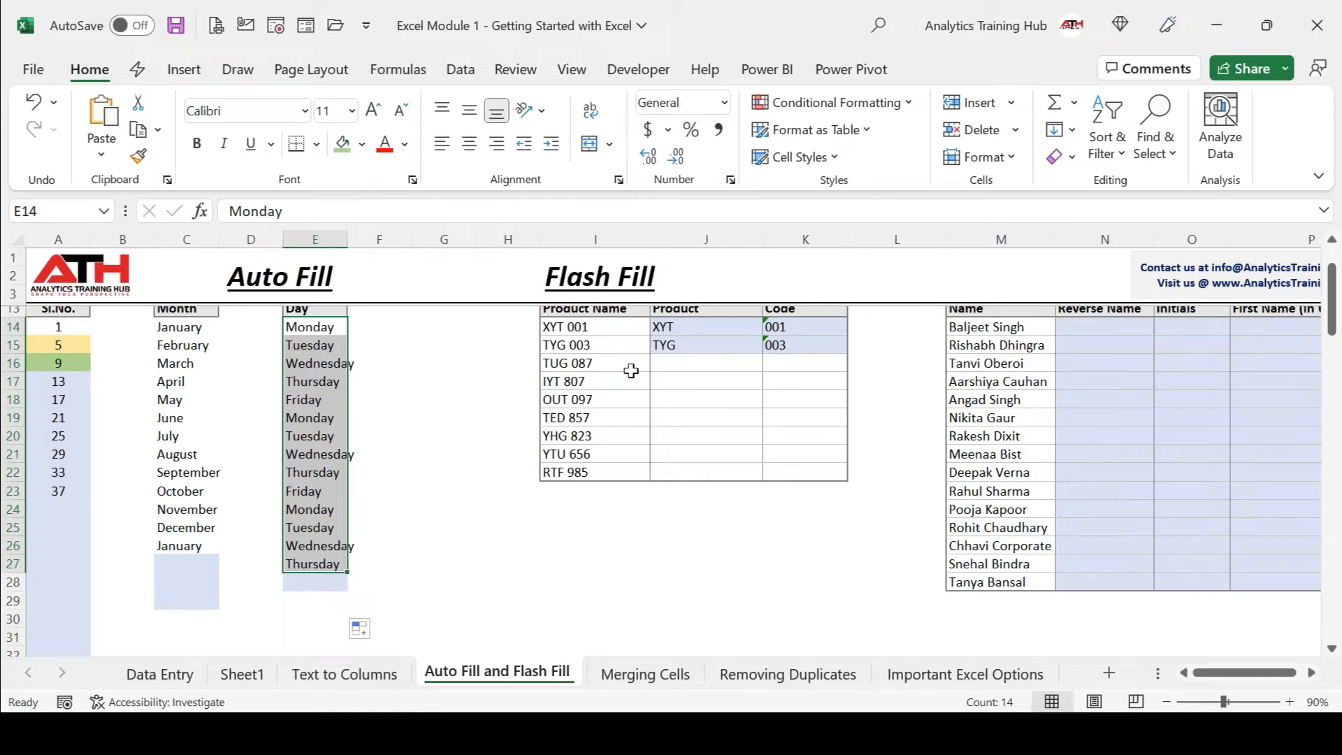
pyautogui.click(670, 18)
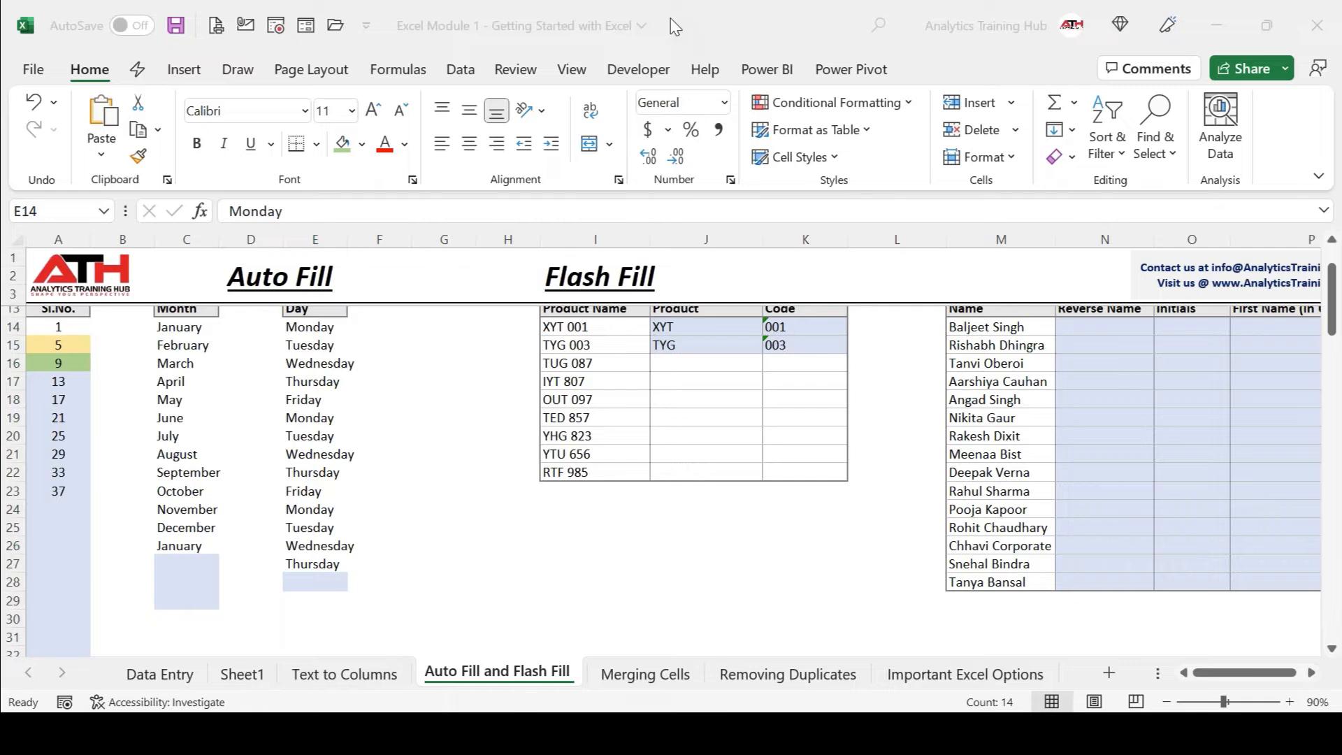
pyautogui.click(723, 401)
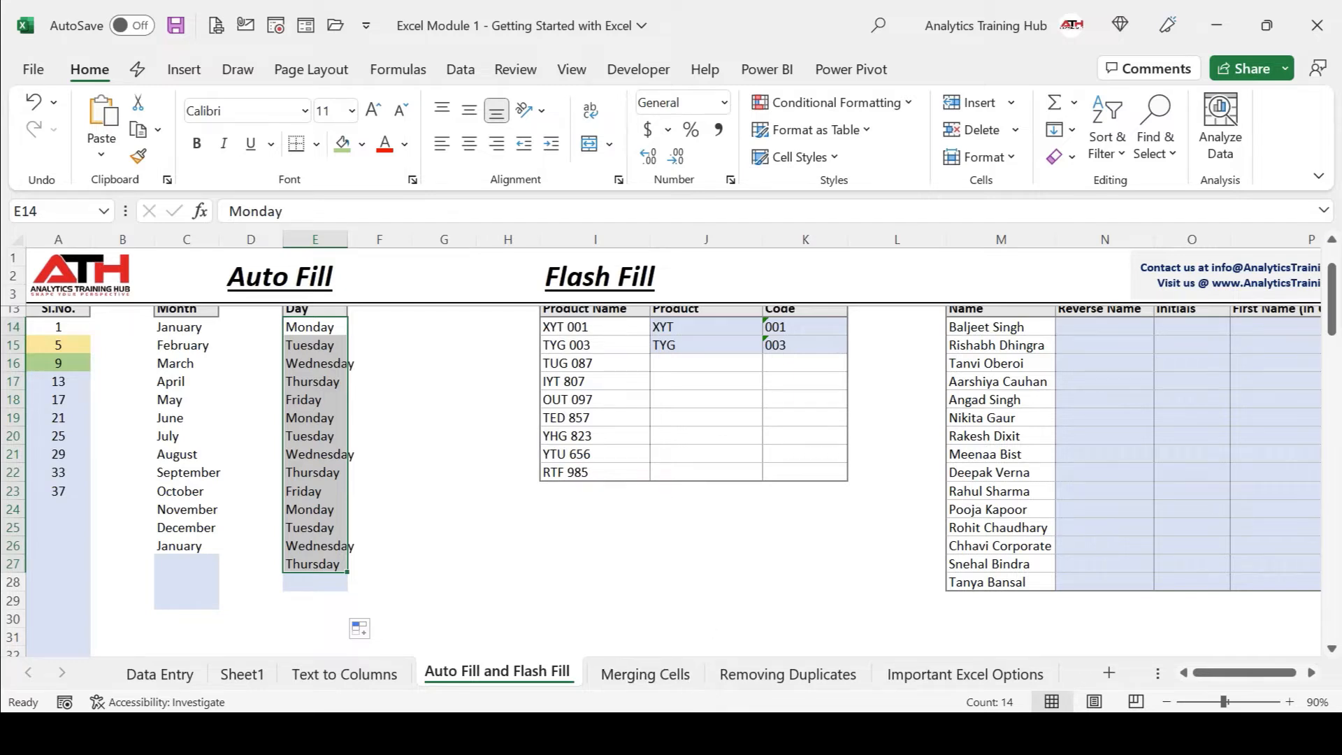
pyautogui.click(590, 650)
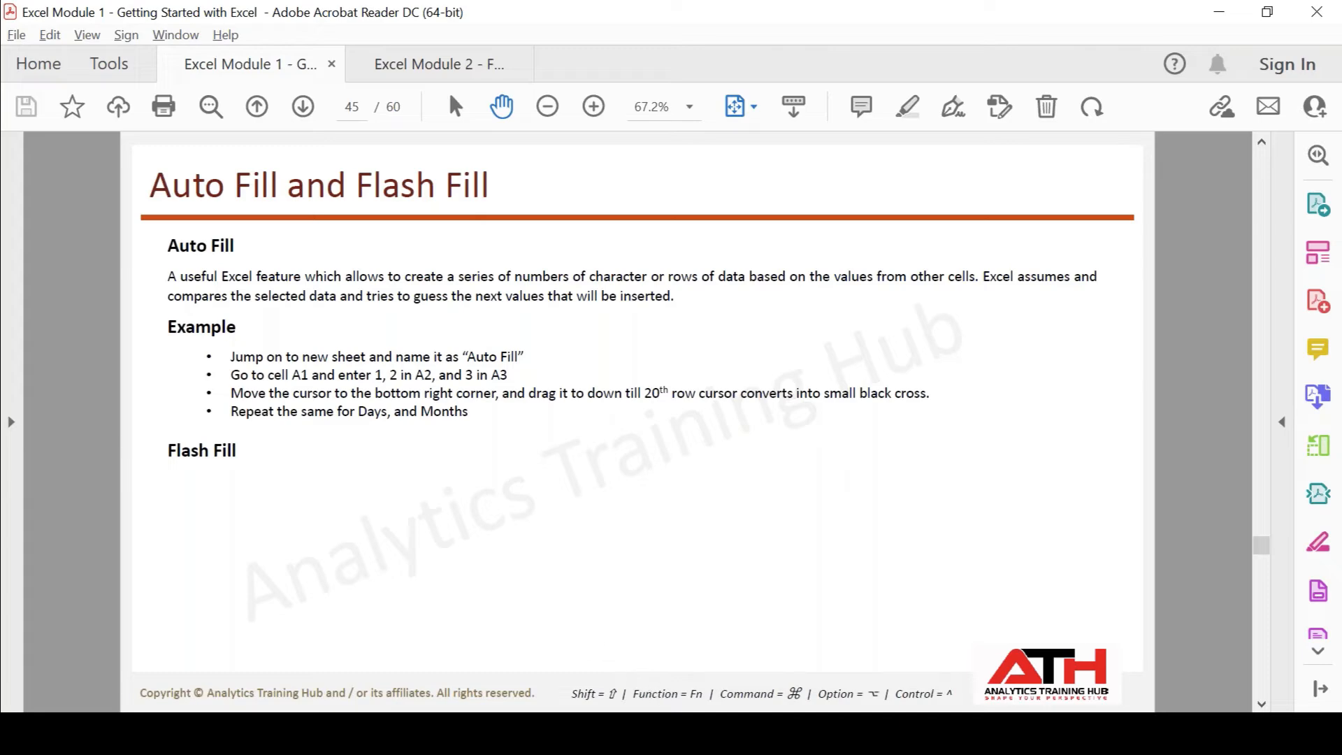
# Return from the PDF notes to the Excel Module 1 workbook's Flash Fill table.
pyautogui.moveTo(499, 733)
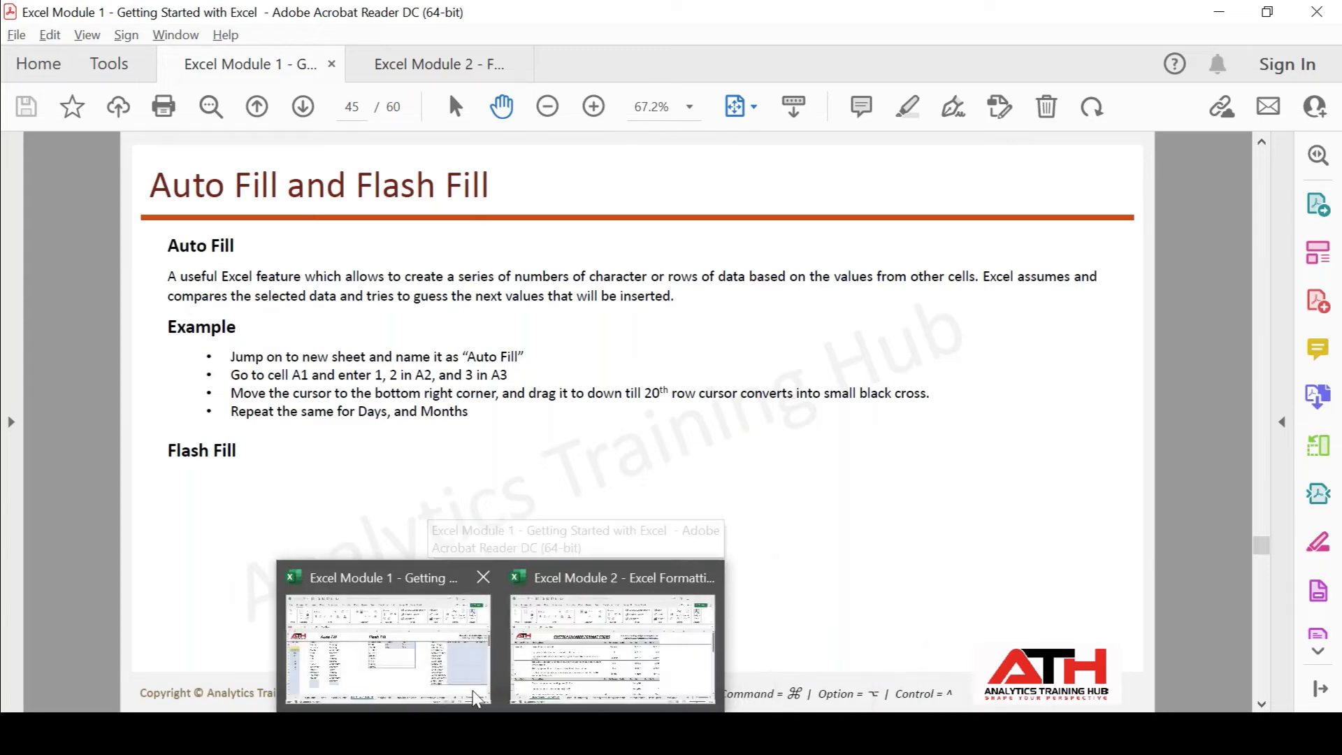
pyautogui.click(454, 660)
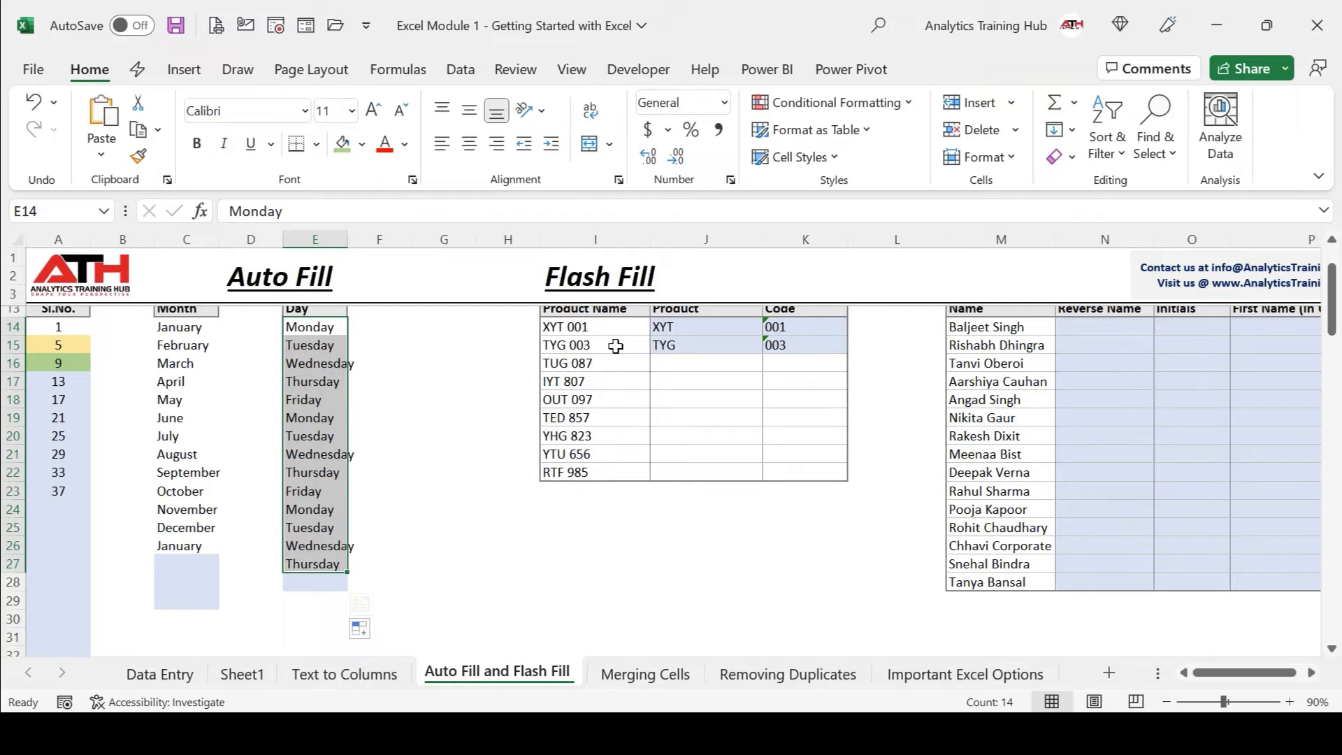
pyautogui.scroll(3, 616, 346)
pyautogui.click(668, 465)
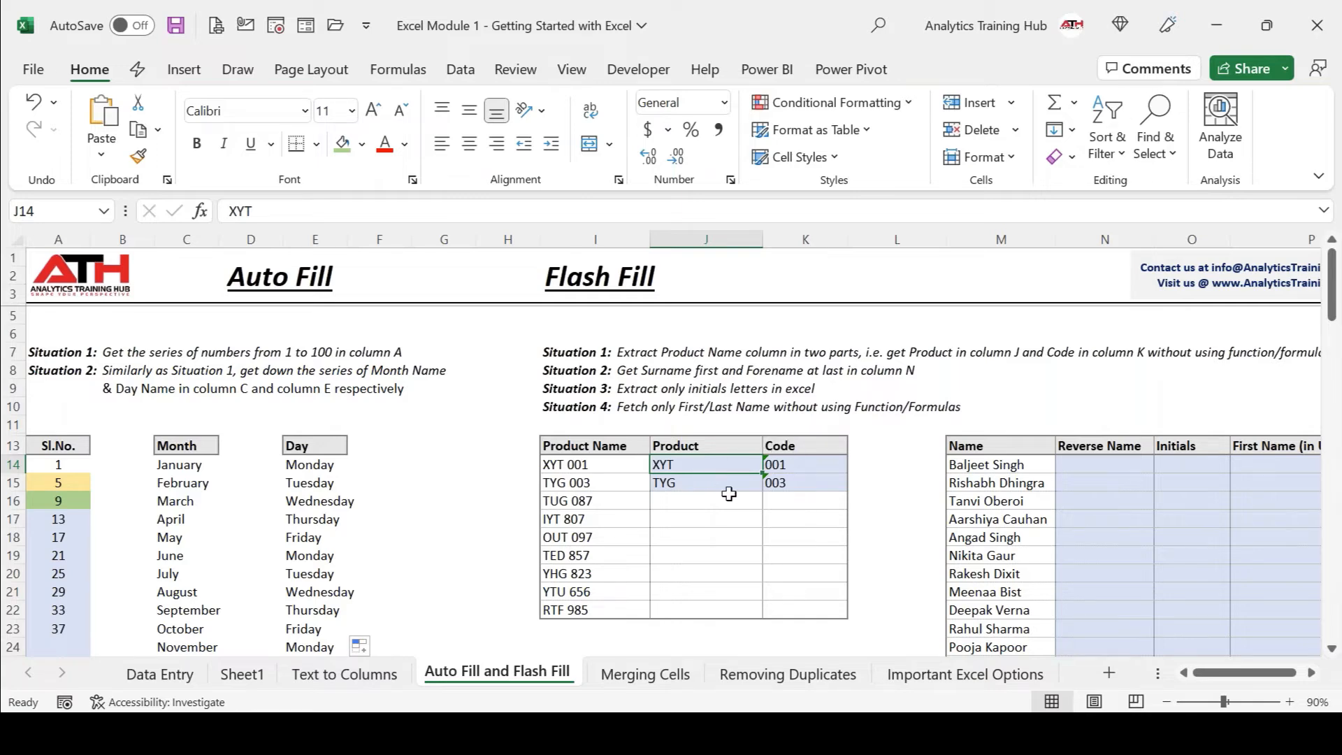
# Select the TYG example cell J15 and bring up the Data ribbon's tools.
pyautogui.click(668, 490)
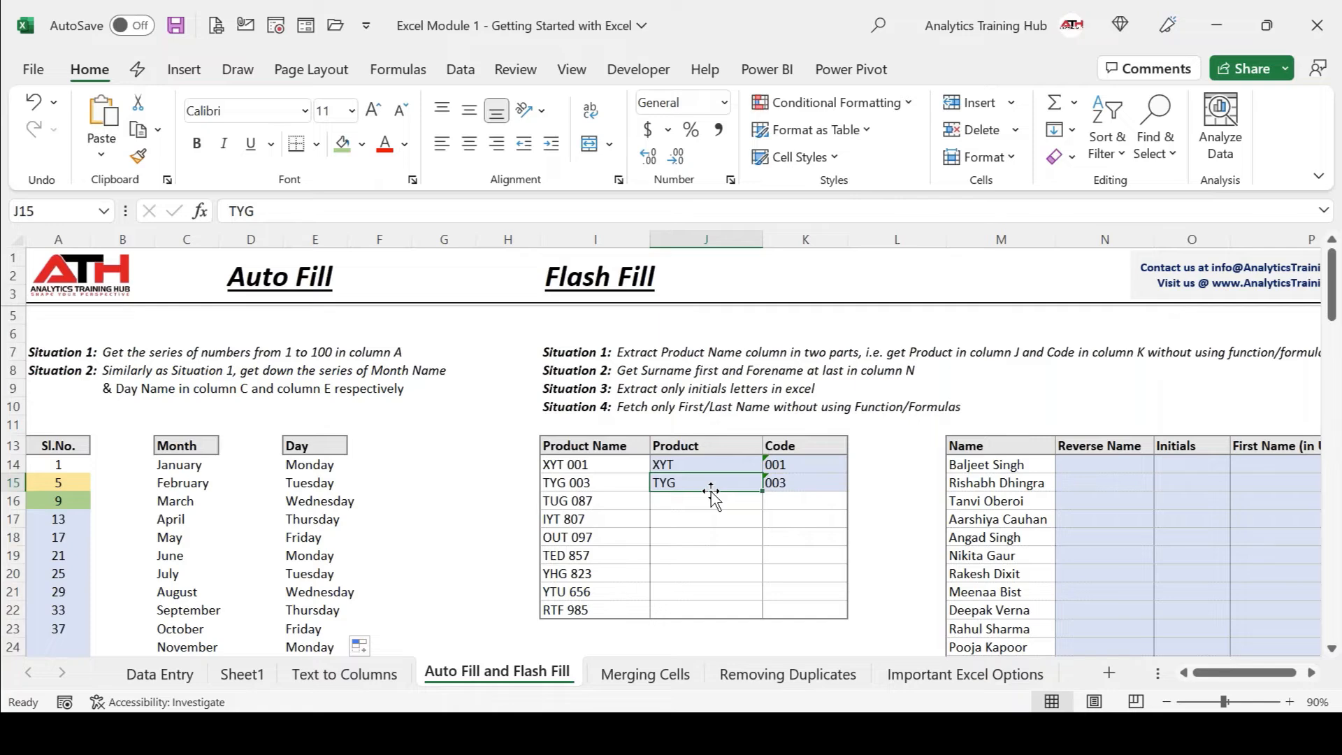
pyautogui.click(458, 73)
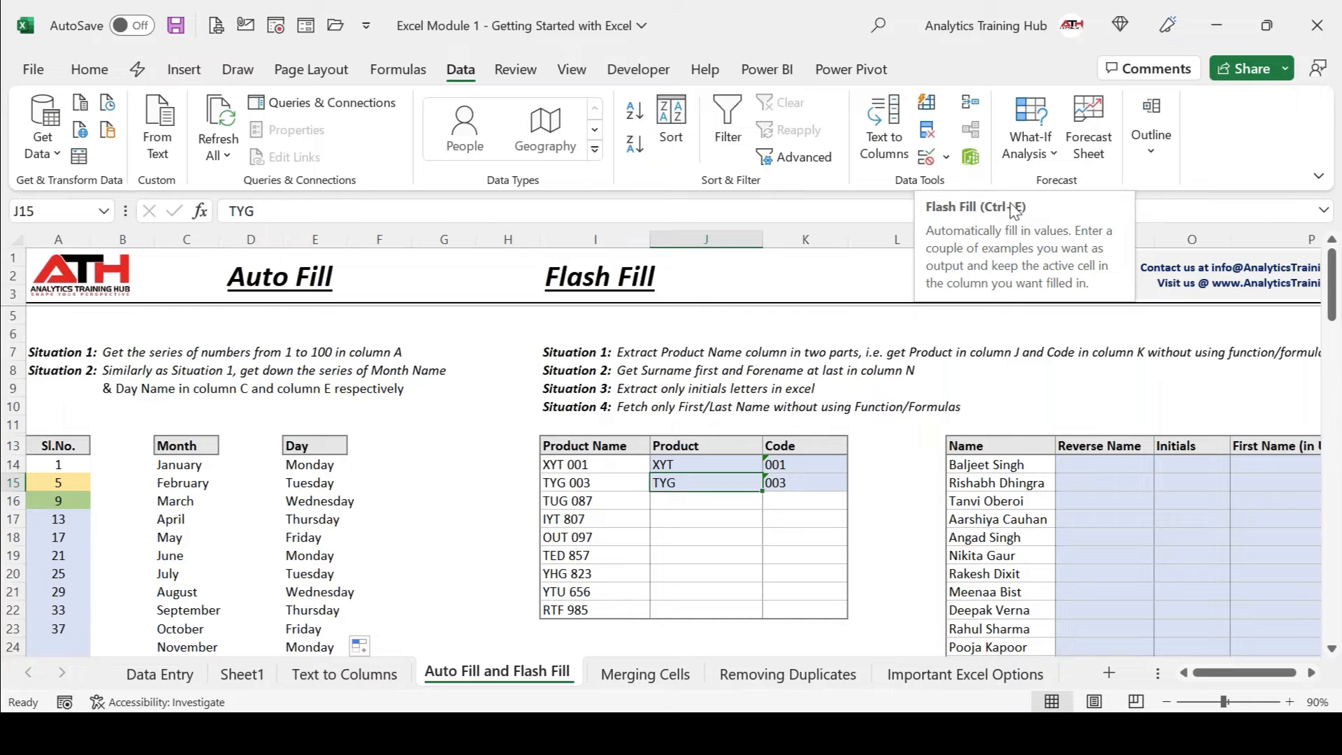
# Flash Fill the remaining Product names and three-digit Codes for all nine entries.
pyautogui.click(930, 102)
pyautogui.press('Right')
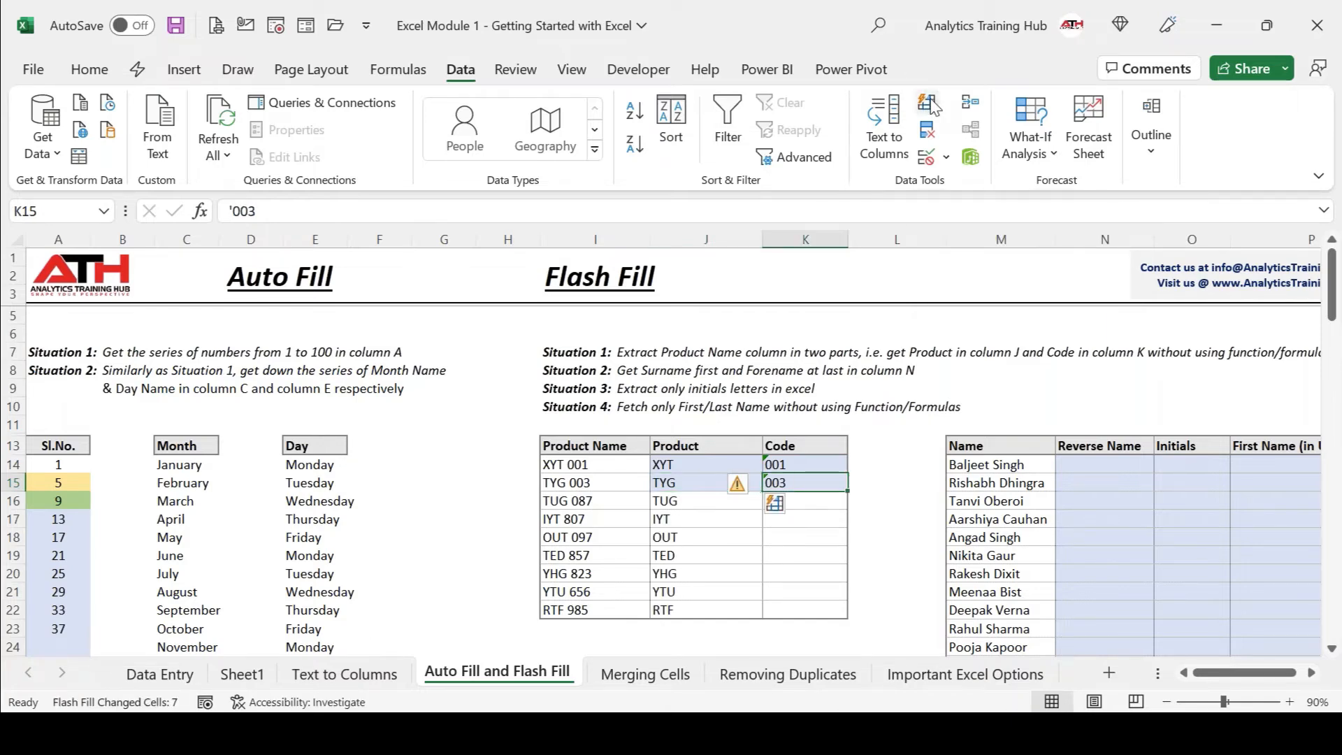
pyautogui.click(930, 102)
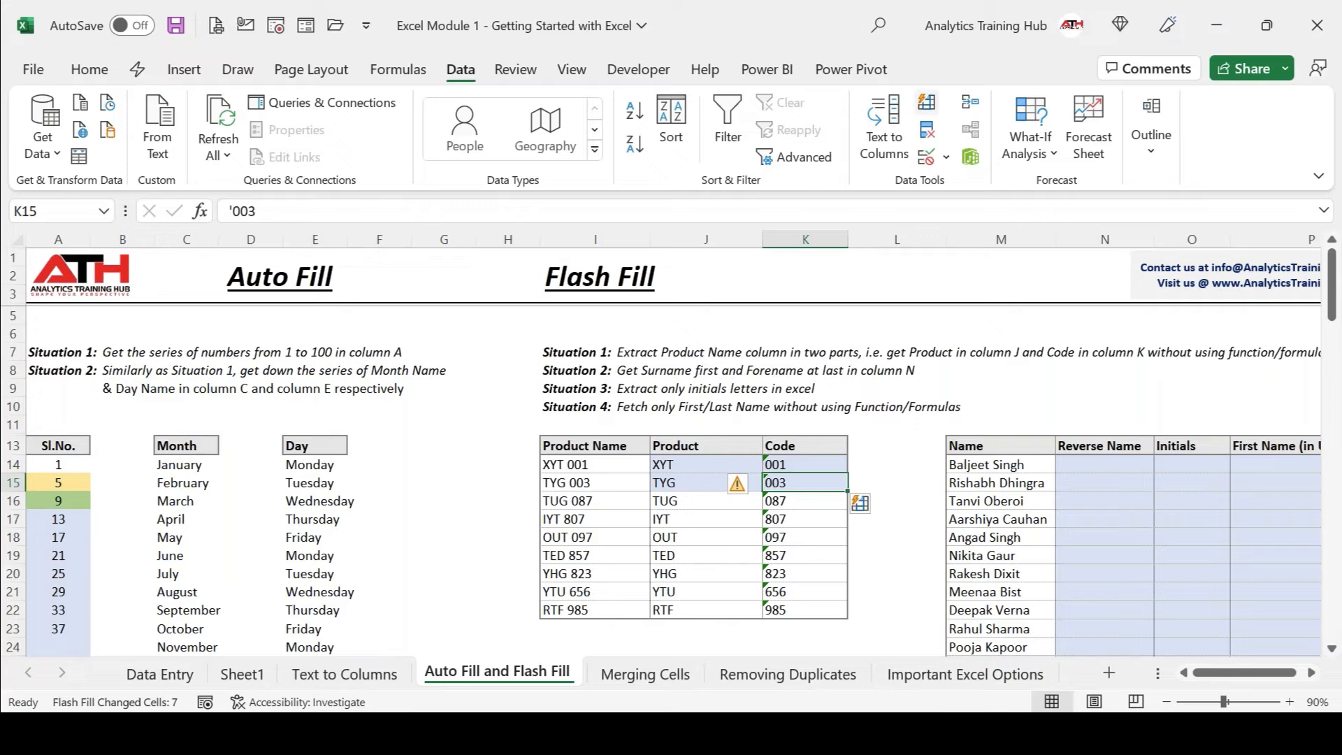
pyautogui.press('Left')
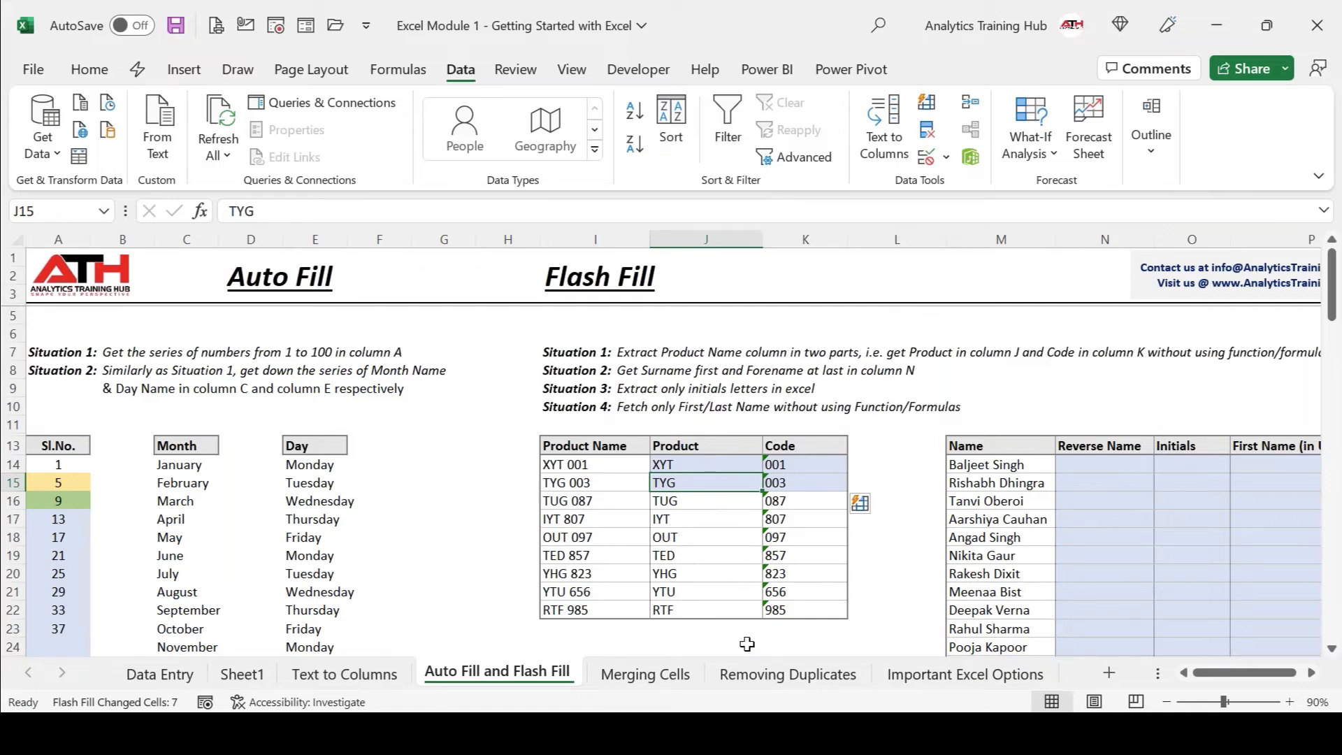
pyautogui.press('Right')
pyautogui.press('Right')
pyautogui.press('Right')
pyautogui.press('Right')
# Type the first person's name surname first in N14 and Flash Fill the Reverse Name column.
pyautogui.hscroll(3, 708, 602)
pyautogui.hscroll(6, 707, 603)
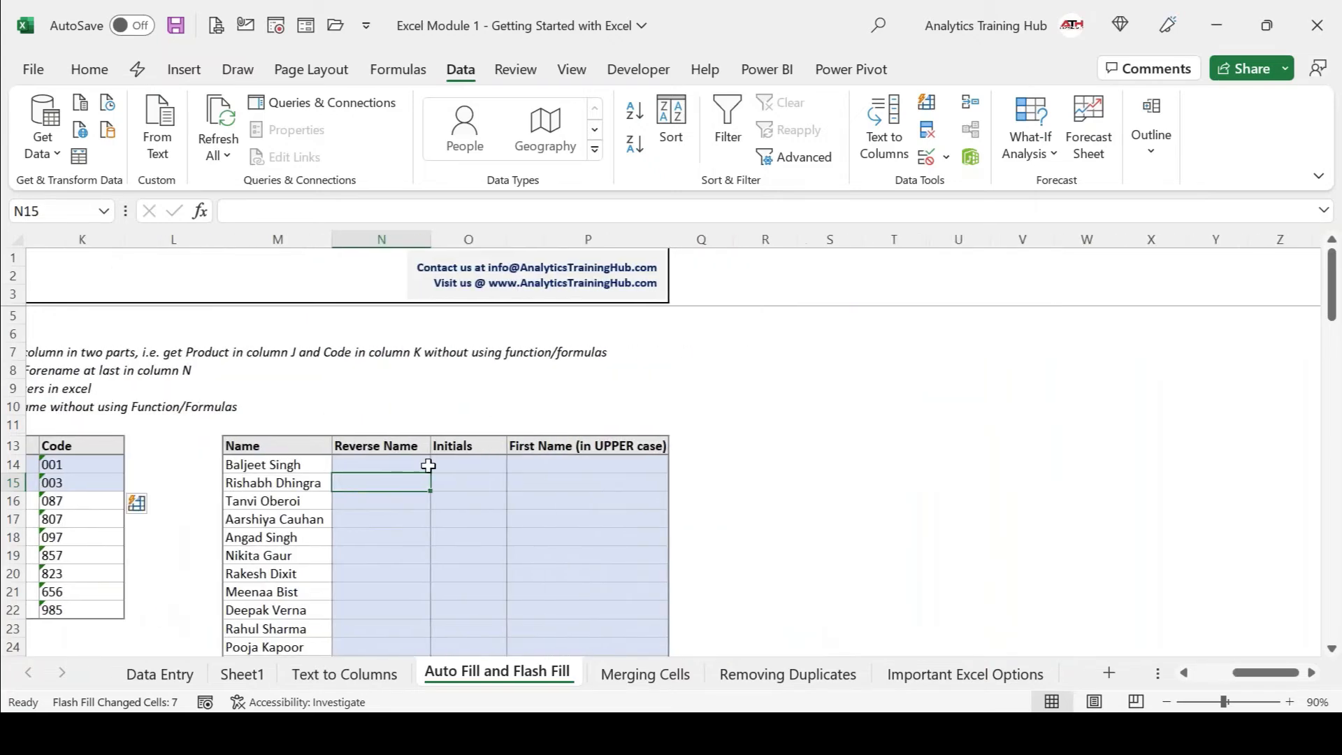
pyautogui.click(398, 464)
pyautogui.scroll(-2, 398, 465)
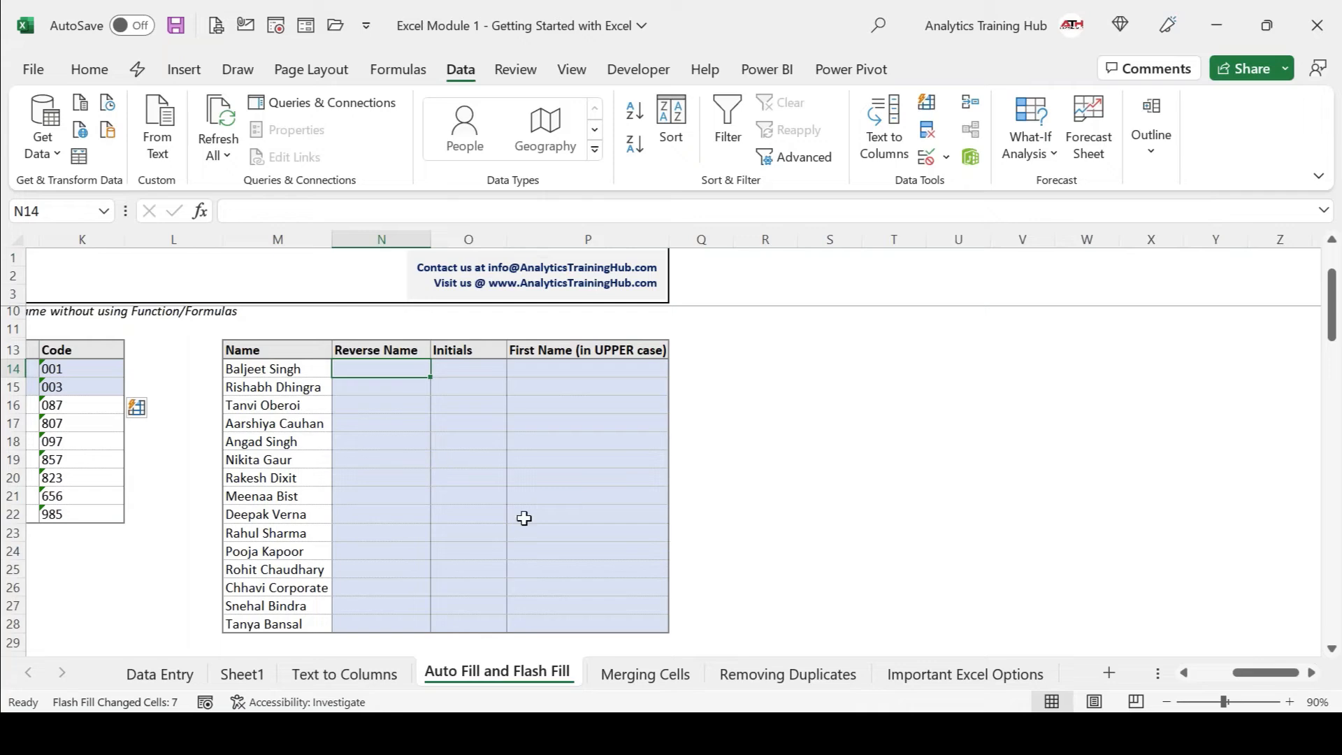
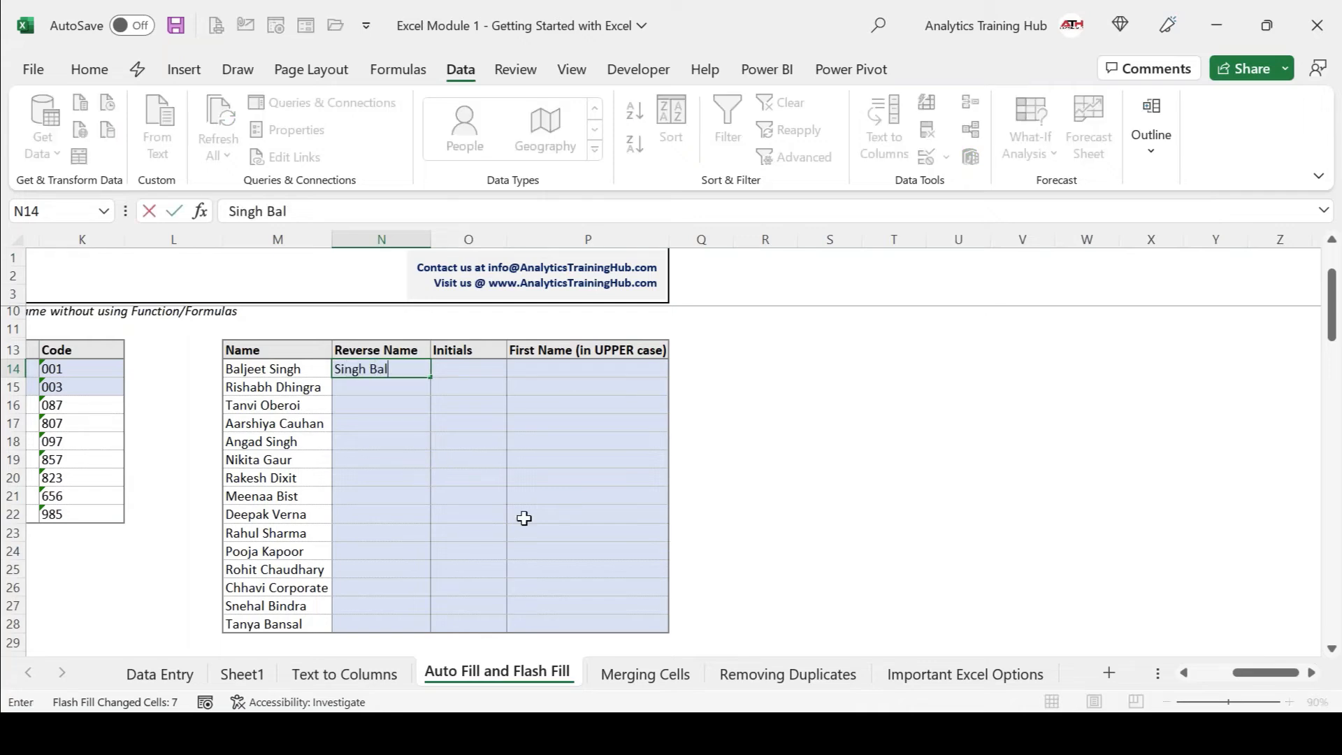
pyautogui.press('Return')
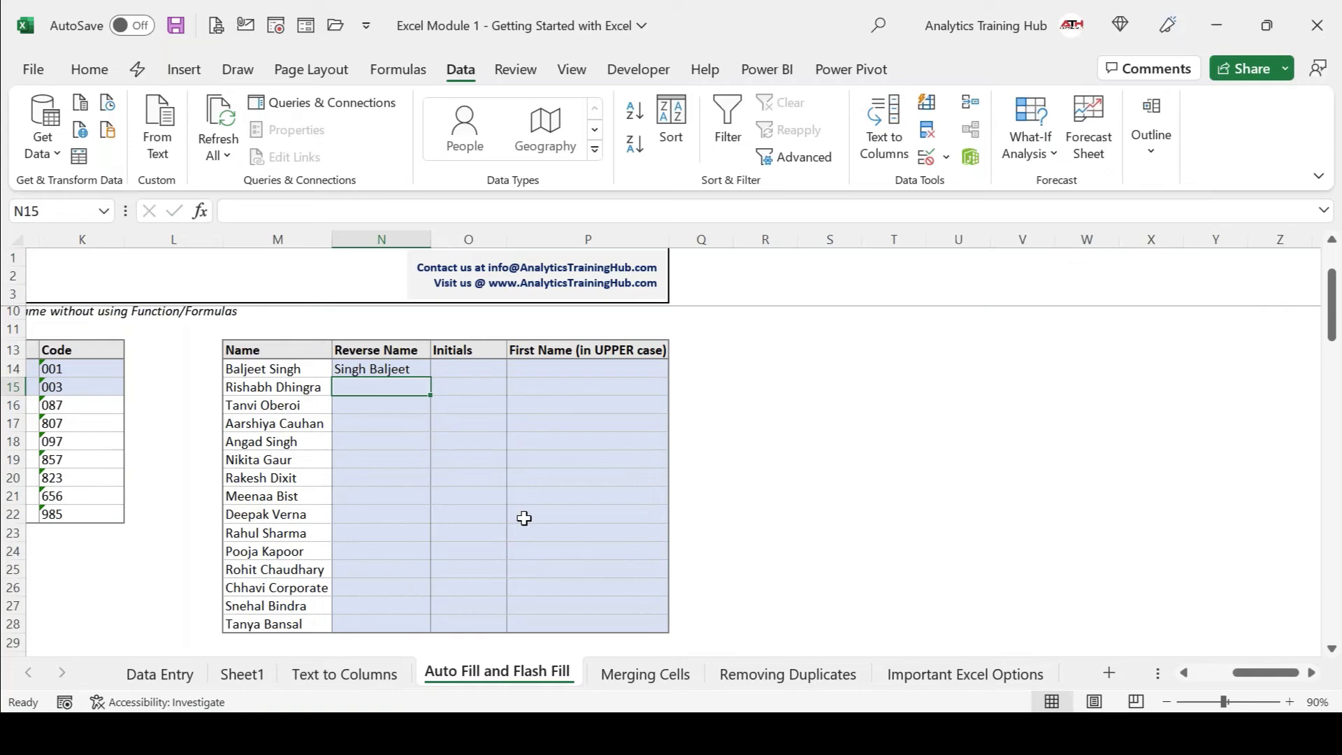
pyautogui.hotkey('ctrl', 'e')
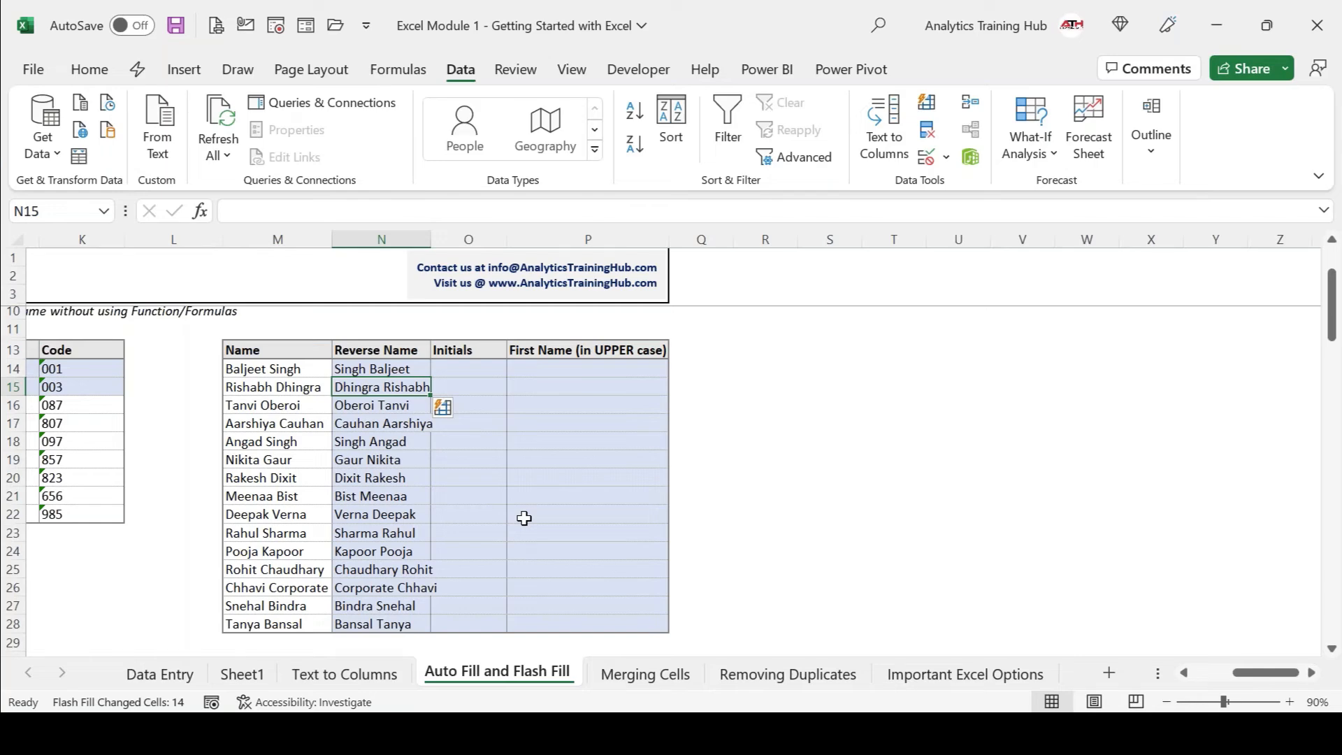
# Correct the misspelt surname in M17 by adding the missing 'h'.
pyautogui.press('Down')
pyautogui.press('Left')
pyautogui.press('Down')
pyautogui.press('F2')
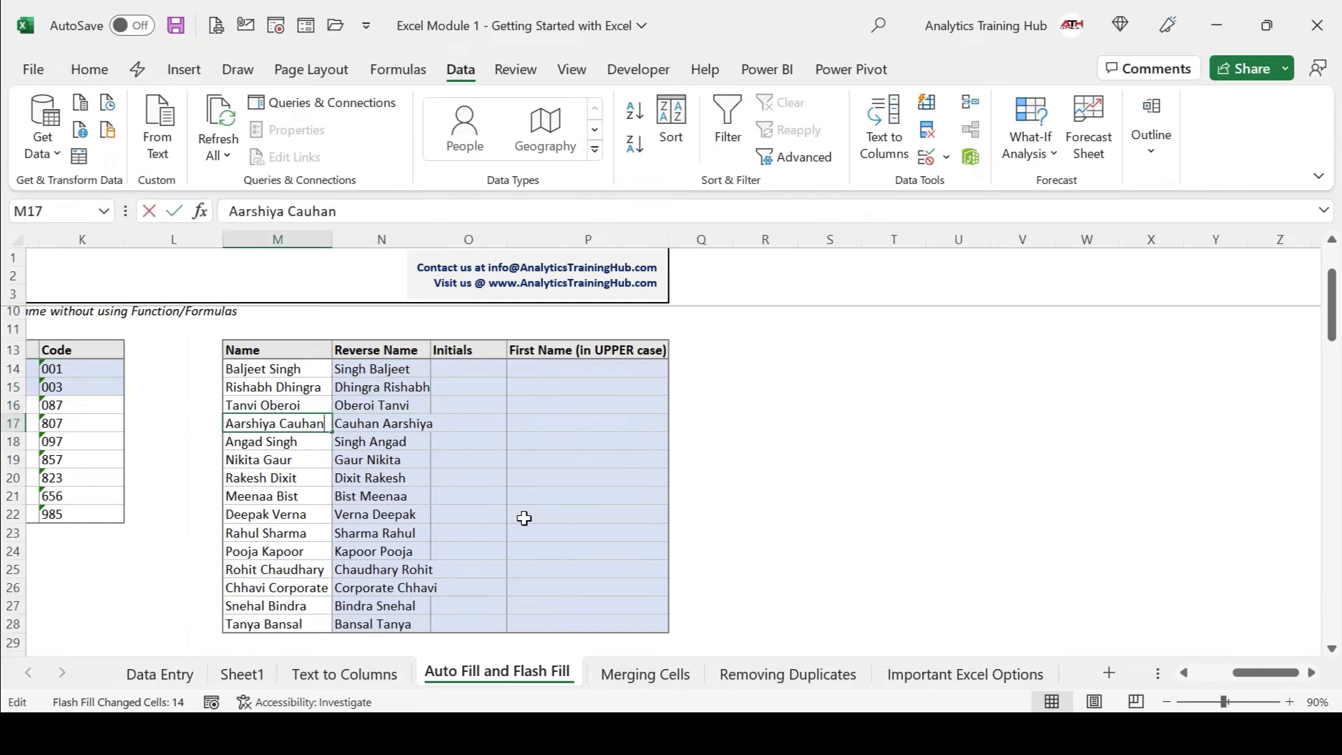
pyautogui.write('h')
pyautogui.press('Return')
# Clear the outdated reversed names below the example and Flash Fill them again.
pyautogui.press('Right')
pyautogui.hotkey('ctrl', 'Up')
pyautogui.press('Down')
pyautogui.hotkey('ctrl', 'shift', 'Down')
pyautogui.press('Down')
pyautogui.hotkey('ctrl', 'shift', 'Down')
pyautogui.press('Delete')
pyautogui.press('Up')
pyautogui.press('Down')
pyautogui.hotkey('ctrl', 'e')
pyautogui.press('Up')
pyautogui.press('Up')
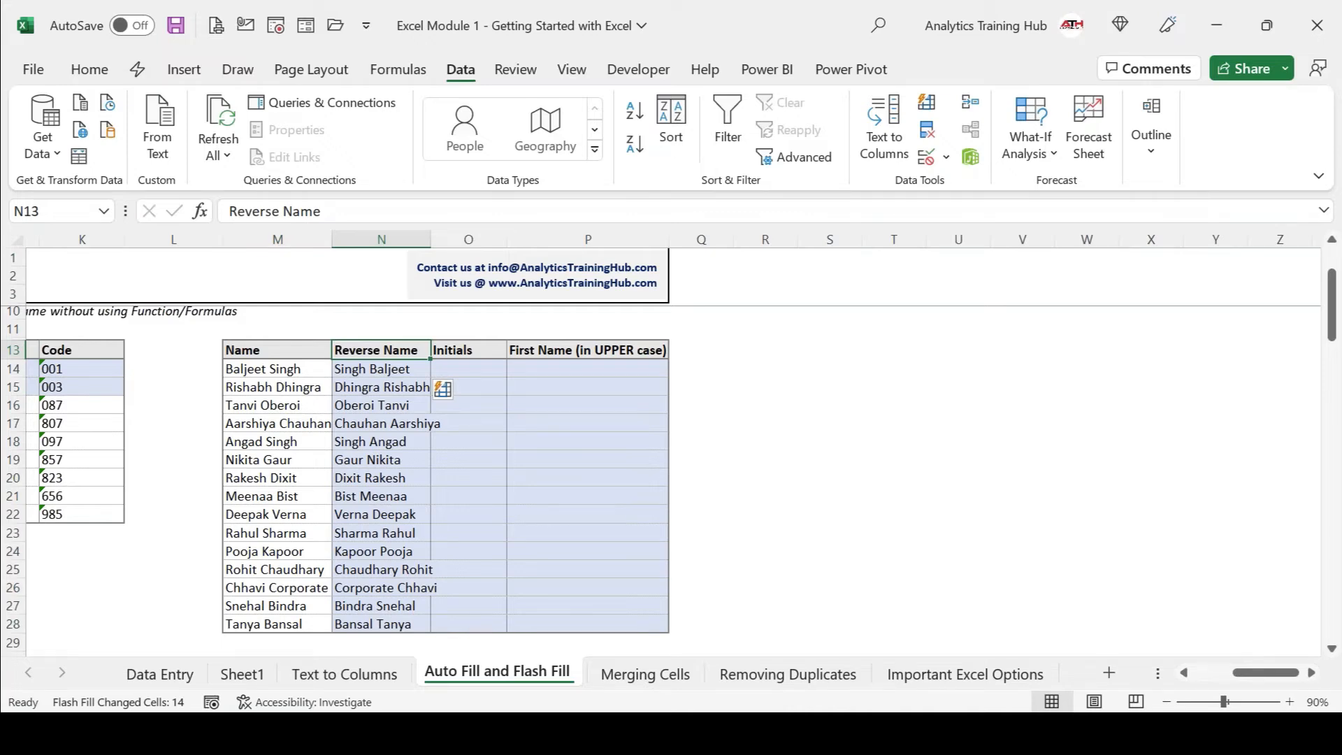
# Enter the first person's two initials in O14 and Flash Fill the Initials column.
pyautogui.press('Down')
pyautogui.press('Down')
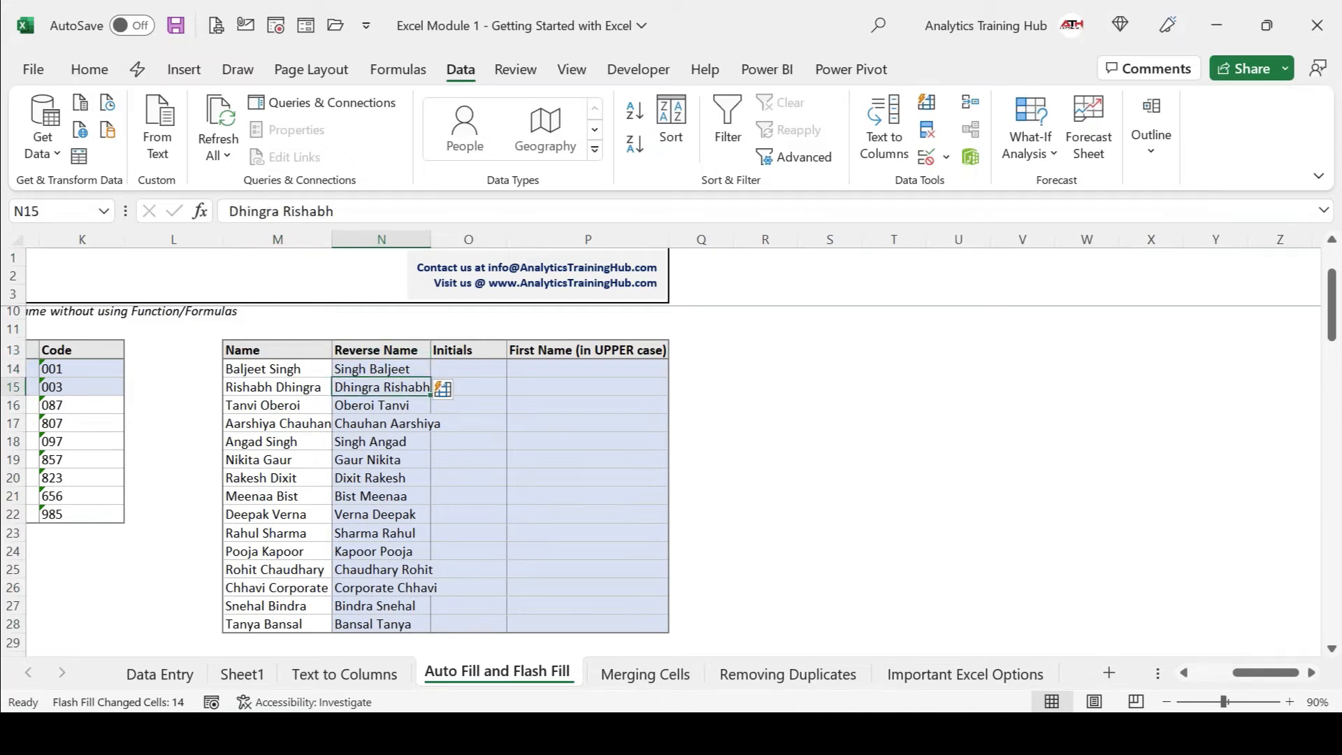
pyautogui.press('Up')
pyautogui.press('Right')
pyautogui.write('B S')
pyautogui.press('Return')
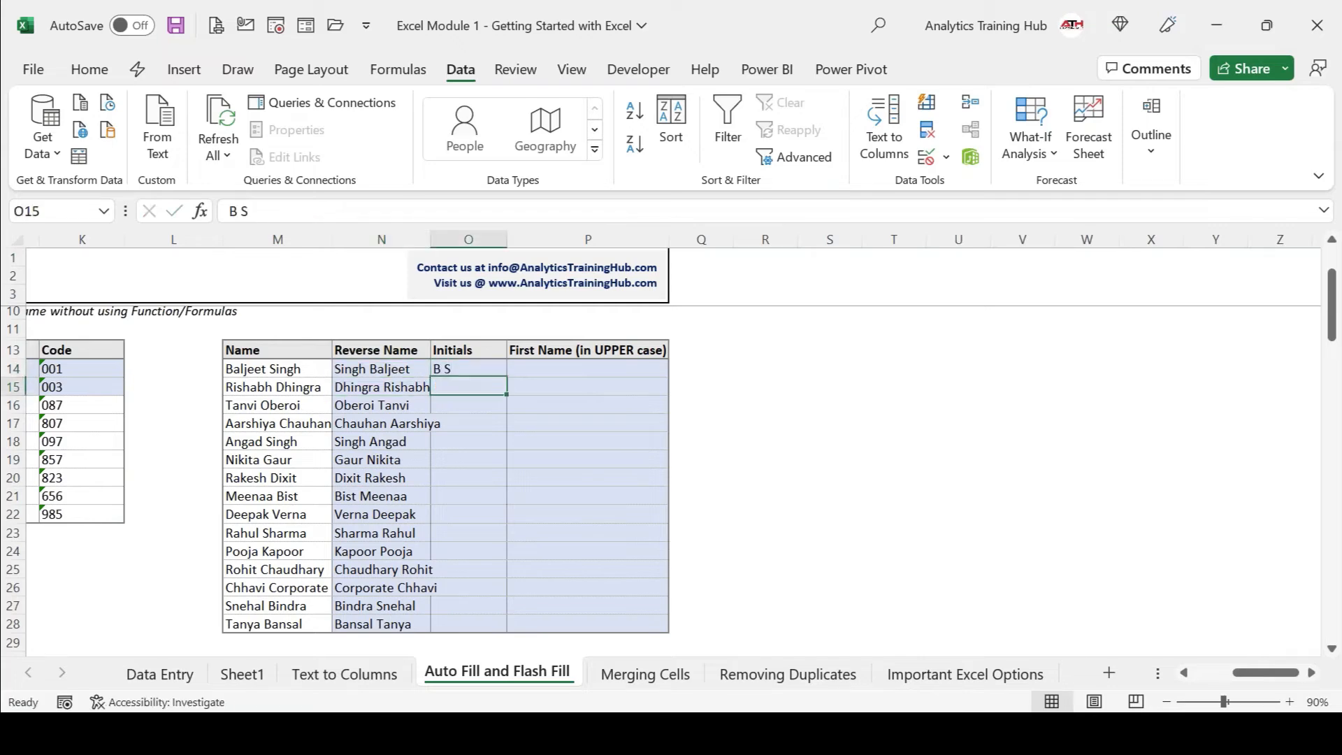
pyautogui.hotkey('ctrl', 'e')
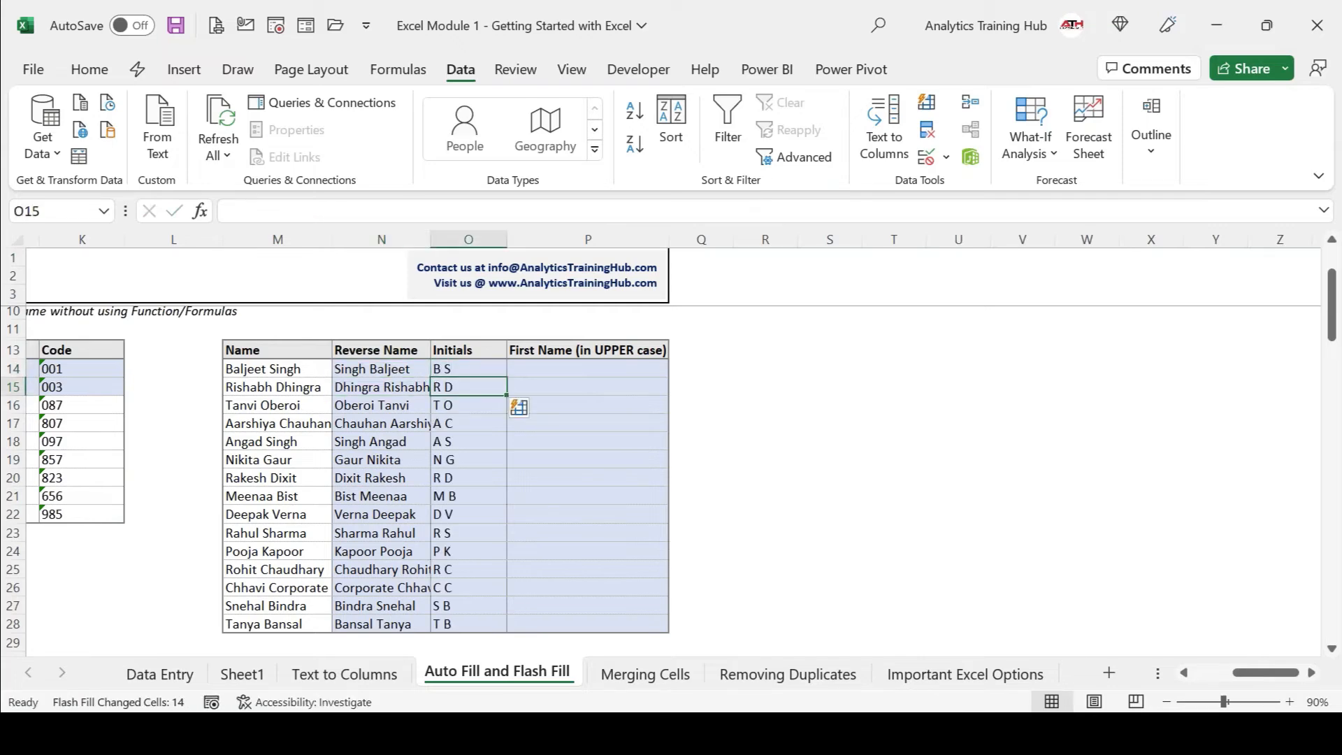
# Flash Fill uppercase first names from an example in P14, then undo that fill.
pyautogui.press('Right')
pyautogui.press('Up')
pyautogui.press('Return')
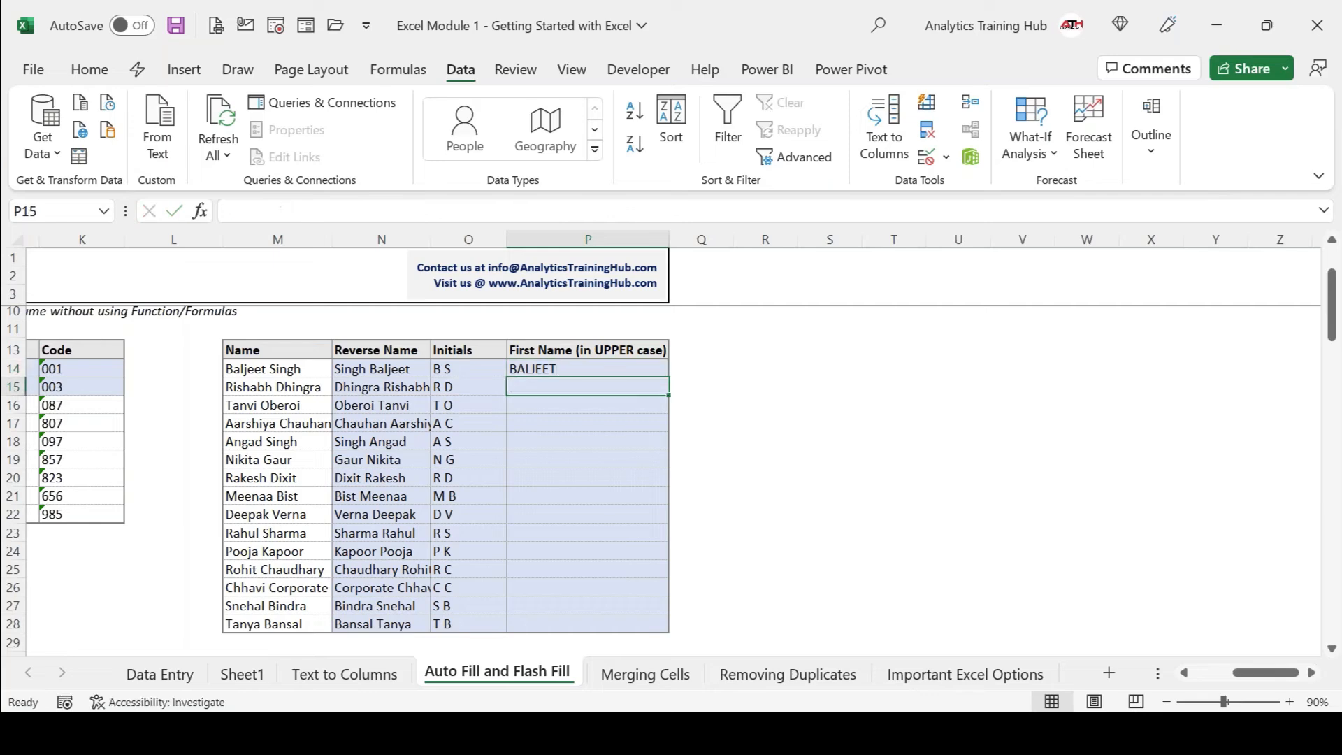
pyautogui.hotkey('ctrl', 'e')
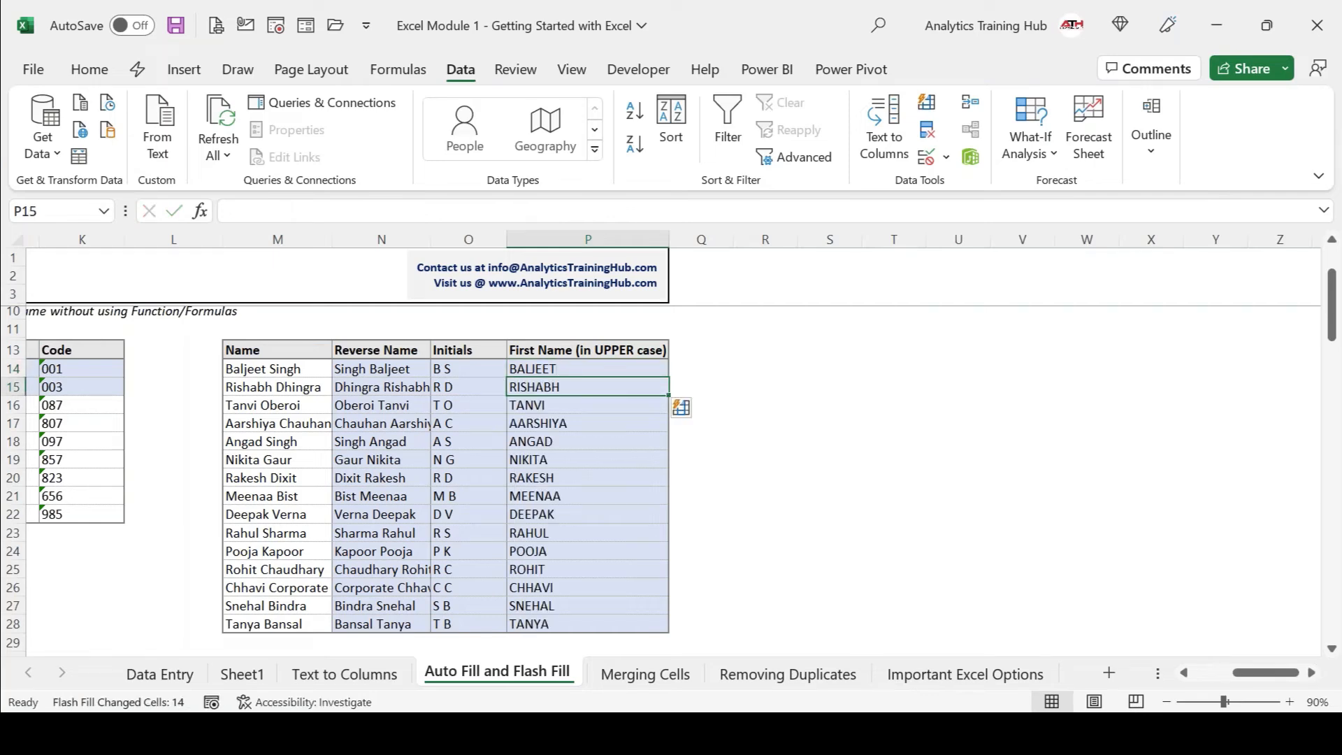
pyautogui.hotkey('ctrl', 'z')
# Append the lowercase surname to the P14 example and Flash Fill the First Name column again.
pyautogui.press('Up')
pyautogui.press('F2')
pyautogui.press('Return')
pyautogui.hotkey('ctrl', 'e')
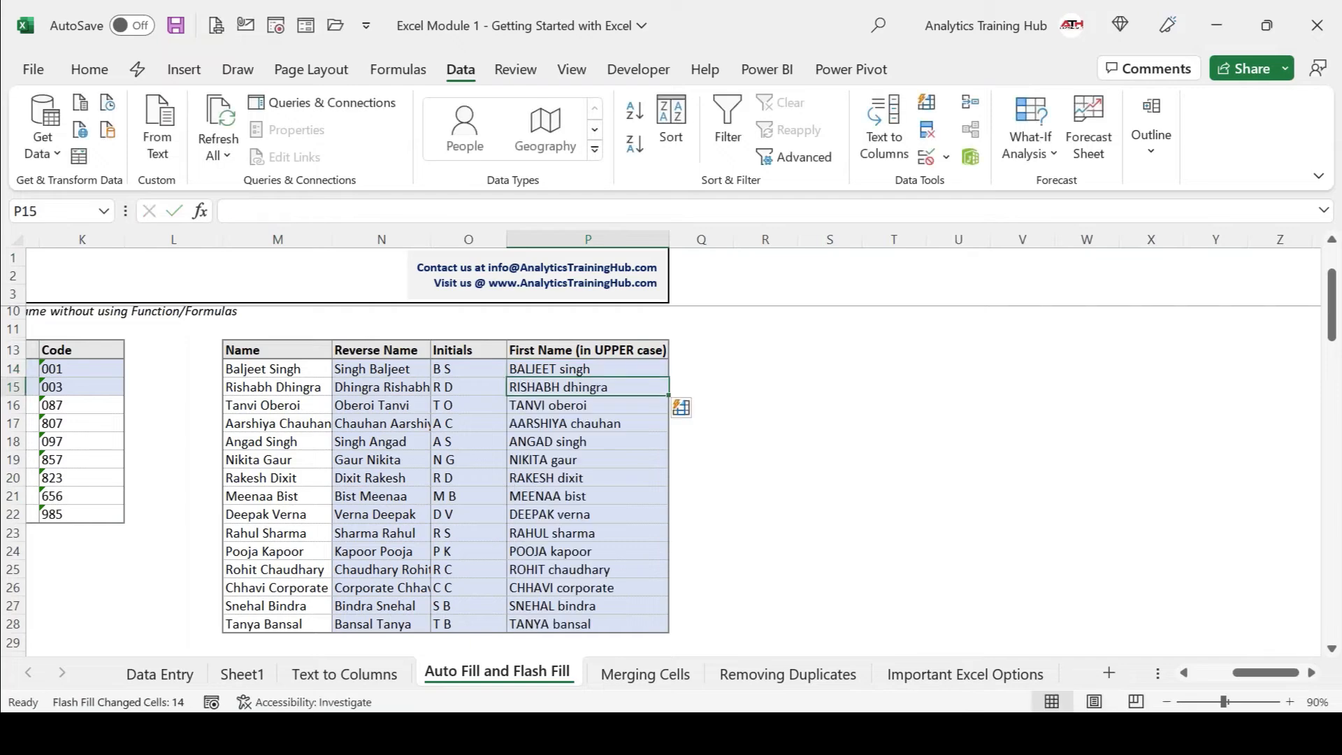
pyautogui.click(674, 20)
pyautogui.click(608, 369)
pyautogui.press('Right')
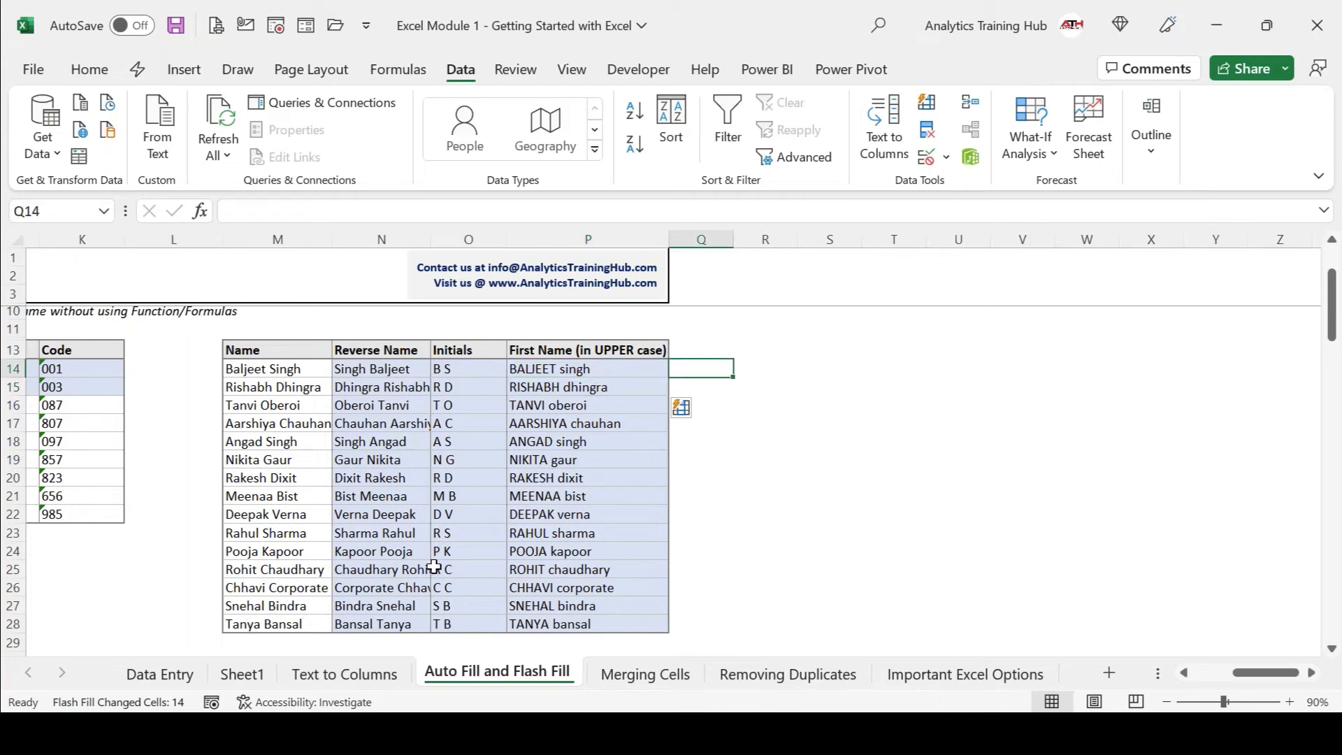
# Enter a gmail address built from the first person's names in Q14 and Flash Fill Q15:Q28.
pyautogui.press('Return')
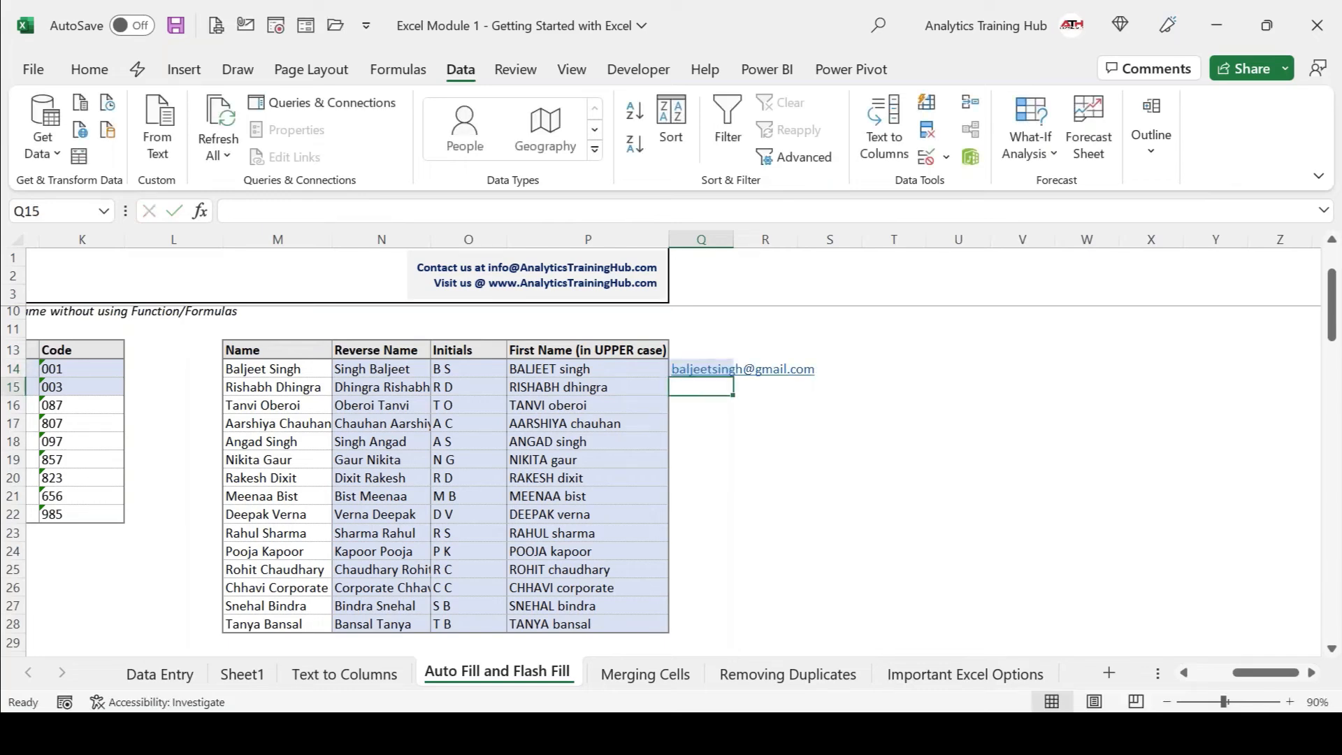
pyautogui.hotkey('ctrl', 'e')
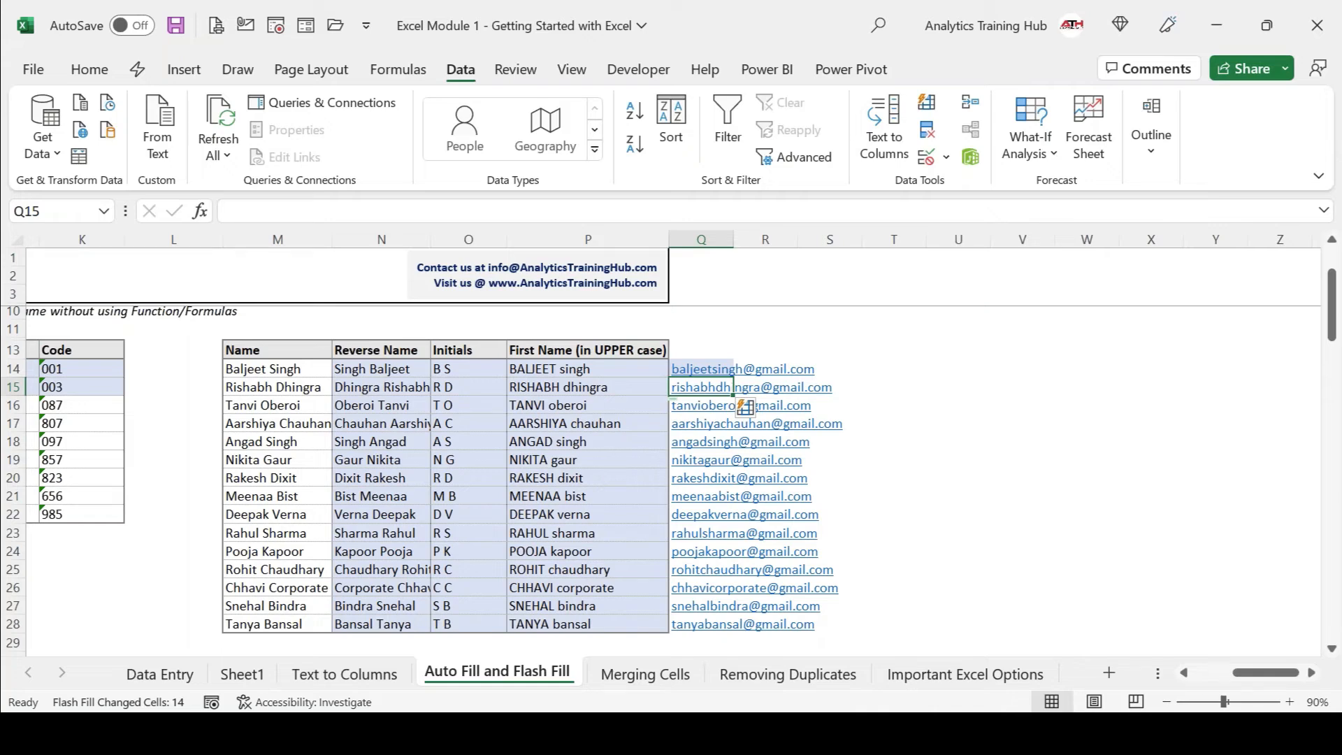
# Type a three-letter first name plus four-letter surname short name, Flash Fill, then undo the wrong result.
pyautogui.click(766, 369)
pyautogui.write('Bal')
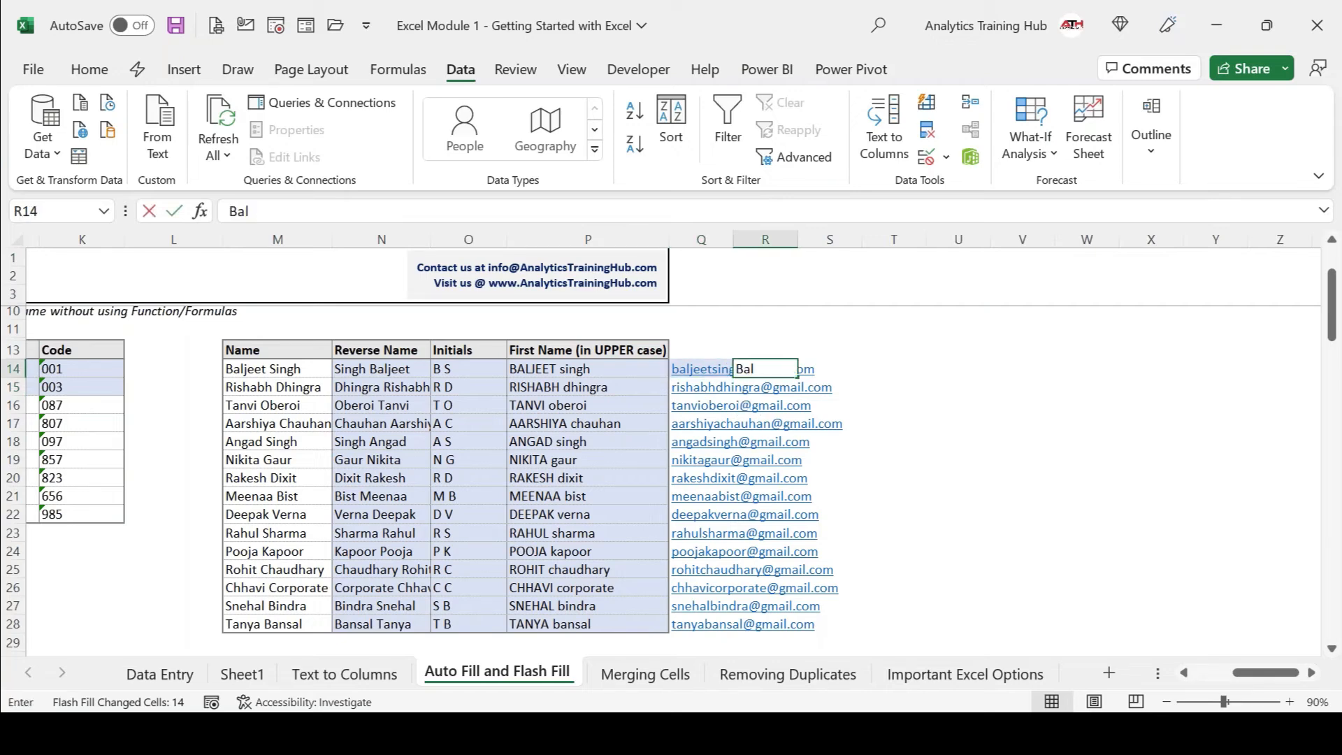
pyautogui.write(' Sing')
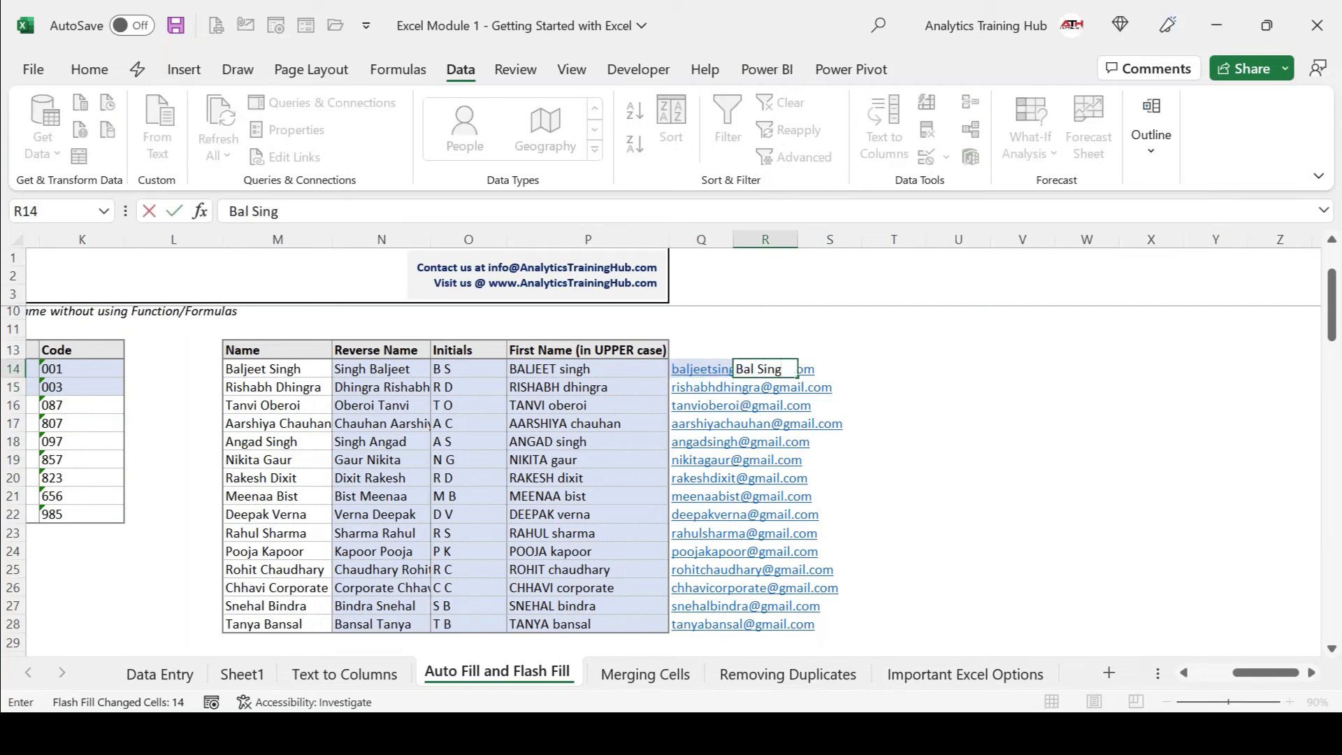
pyautogui.press('Return')
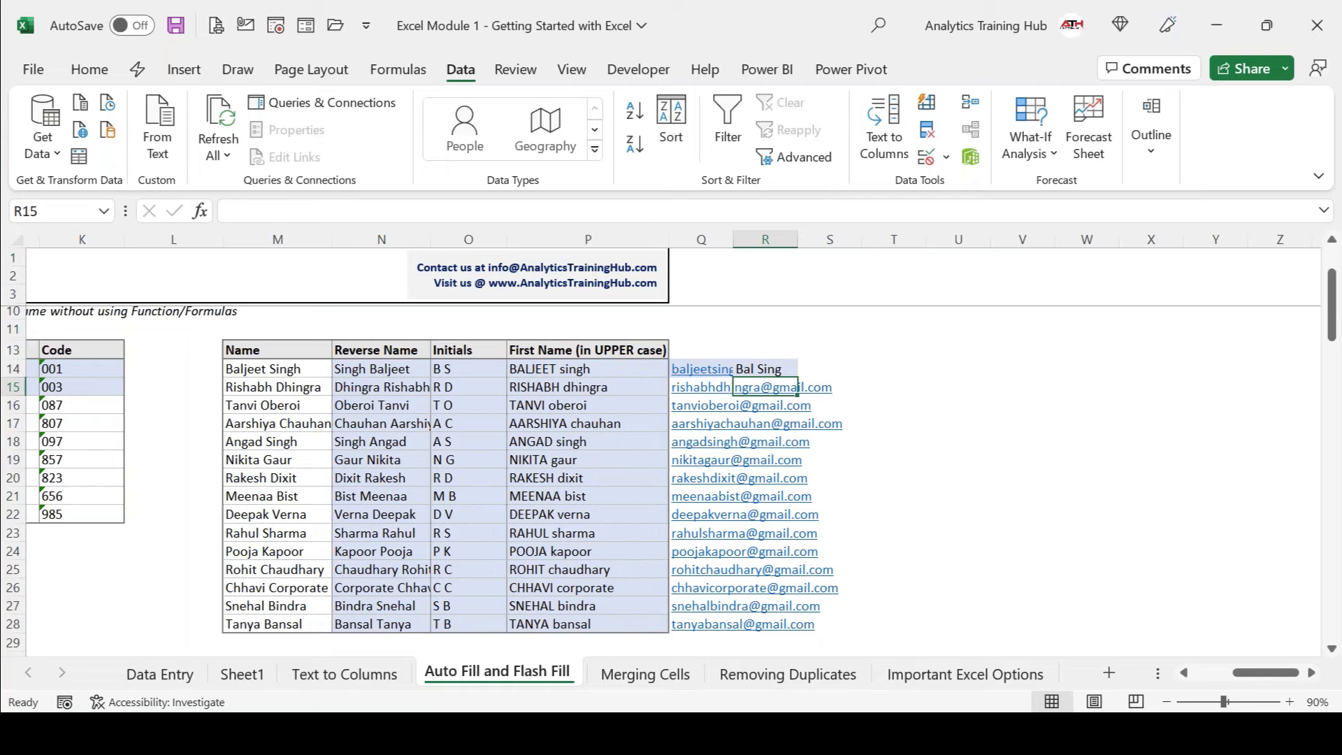
pyautogui.hotkey('ctrl', 'e')
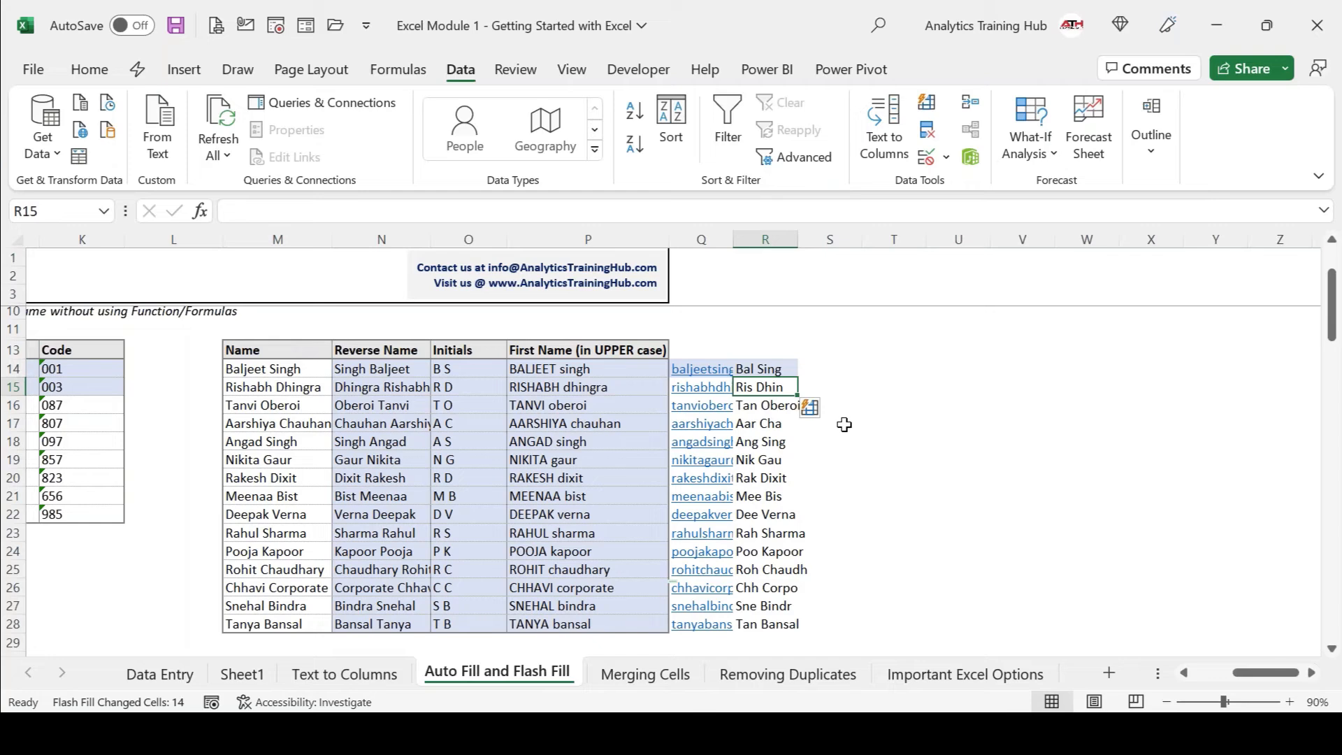
pyautogui.hotkey('ctrl', 'z')
# Add three more short-name examples and Flash Fill short names for the remaining rows.
pyautogui.write('Ris Dhin')
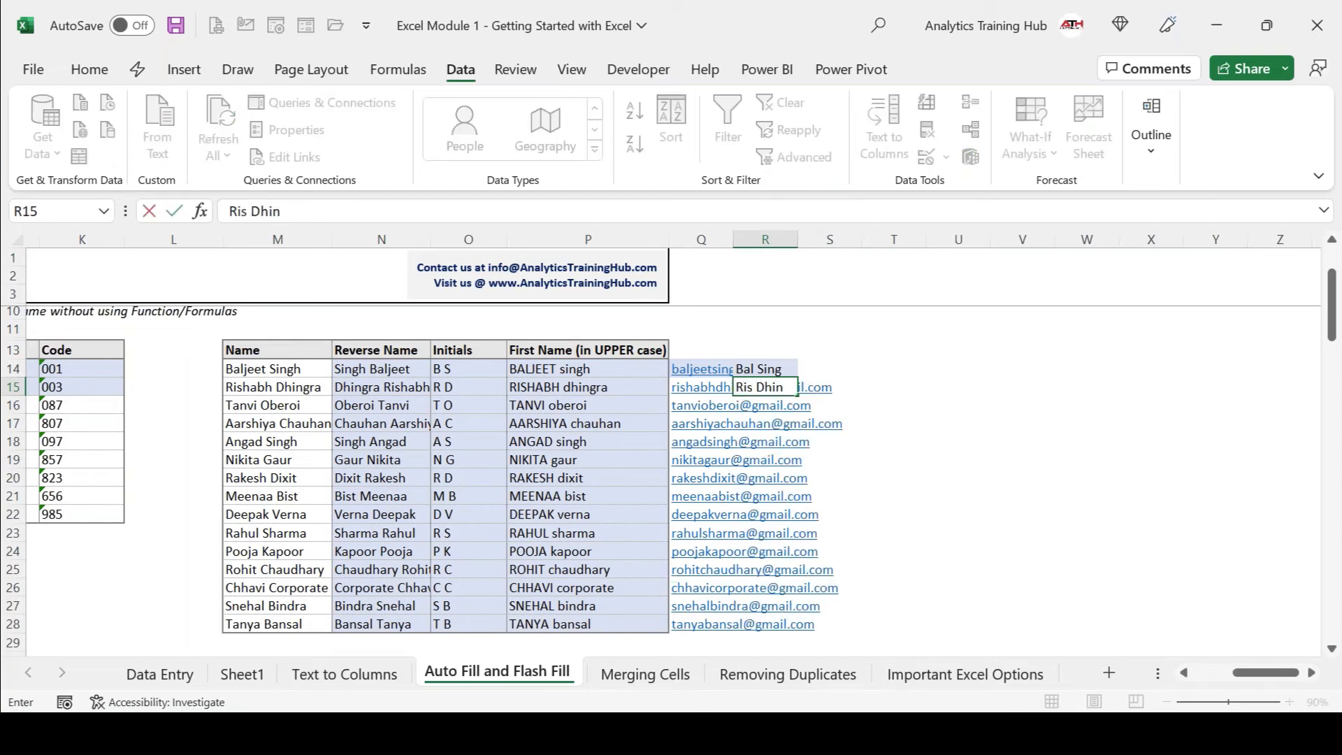
pyautogui.press('Return')
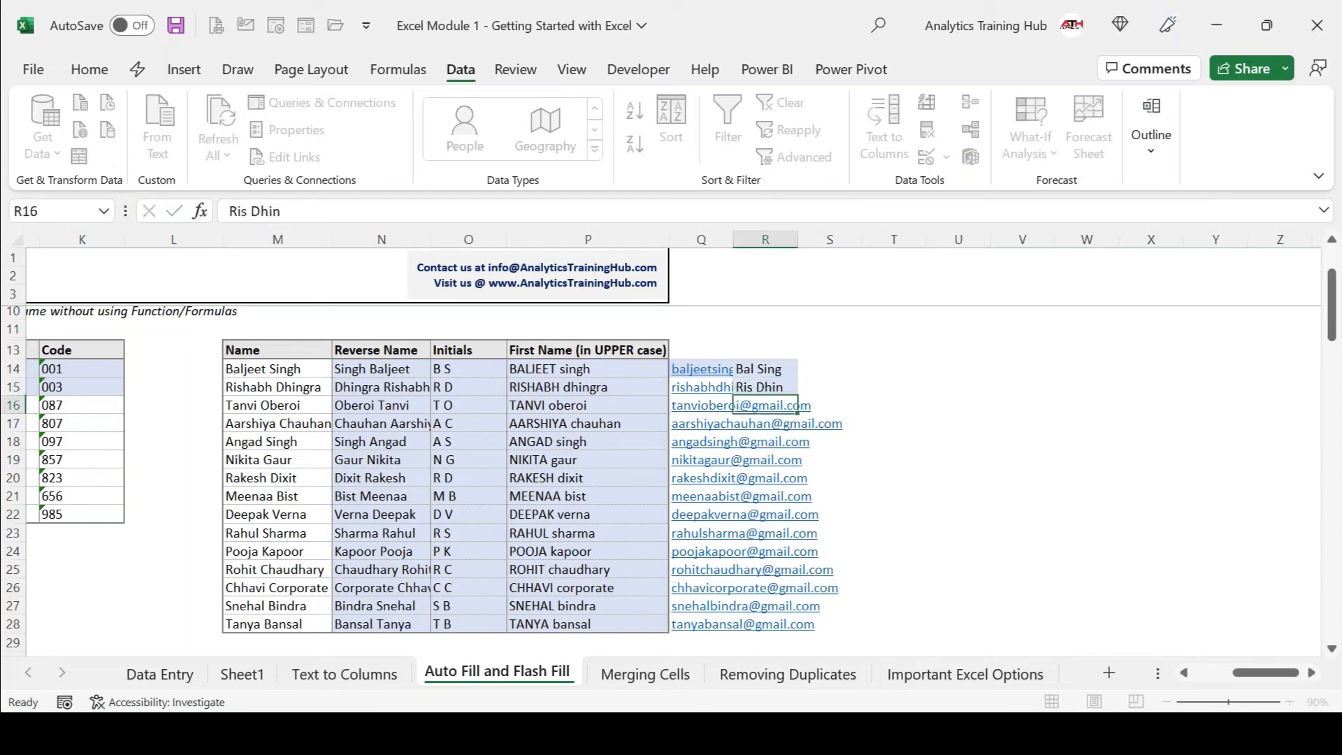
pyautogui.write('Tan Ober')
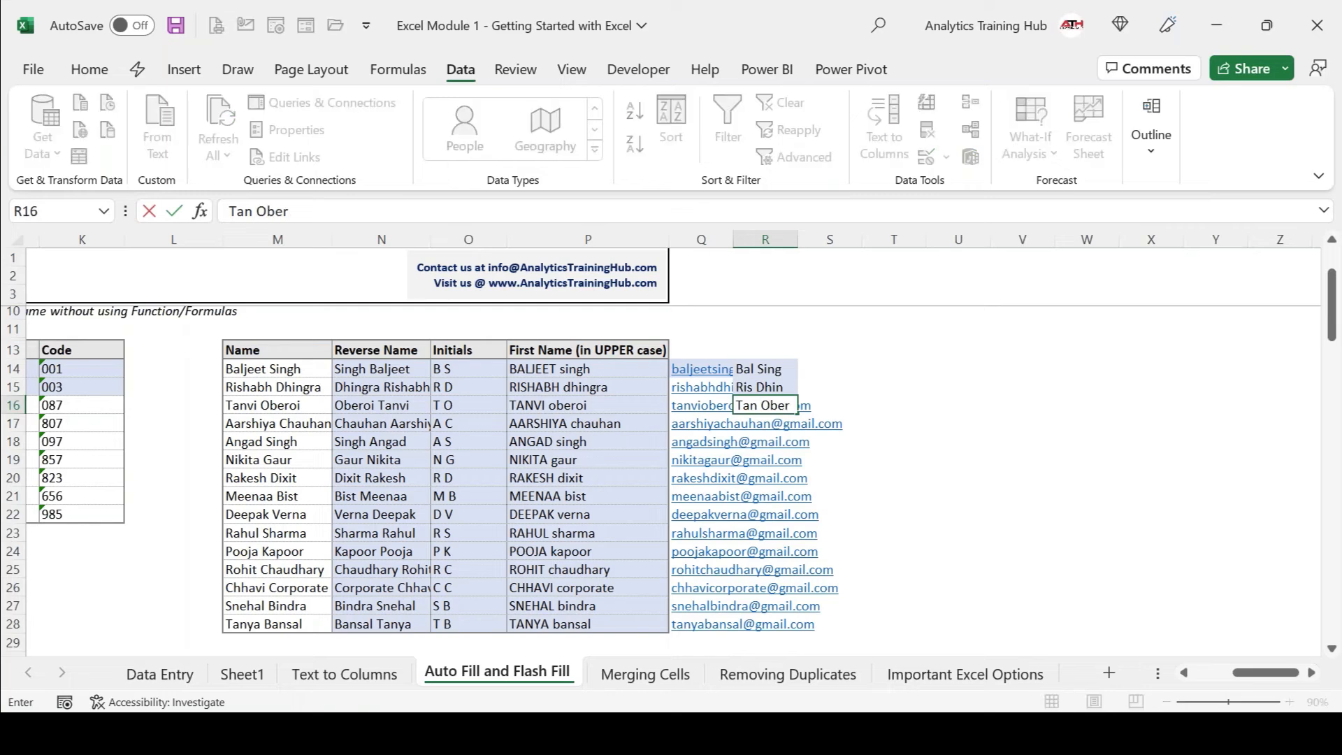
pyautogui.press('Return')
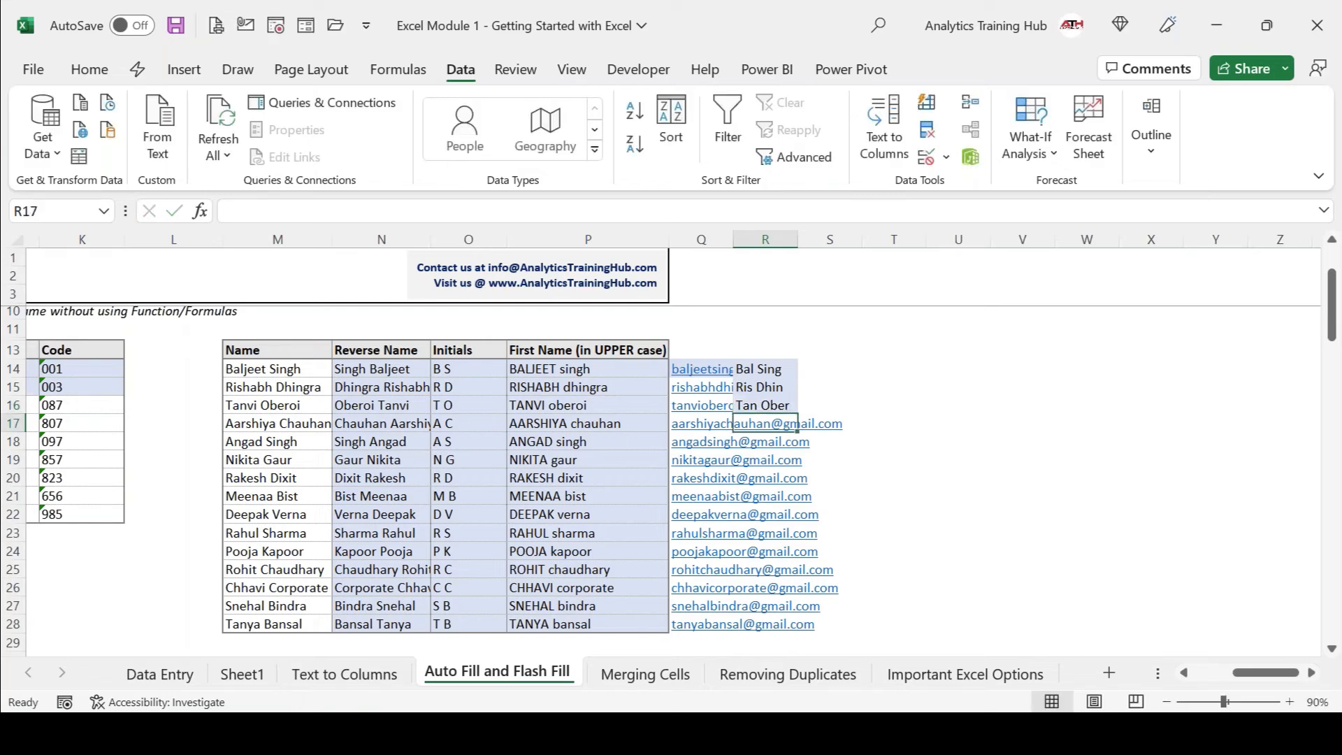
pyautogui.write('Aar Chau')
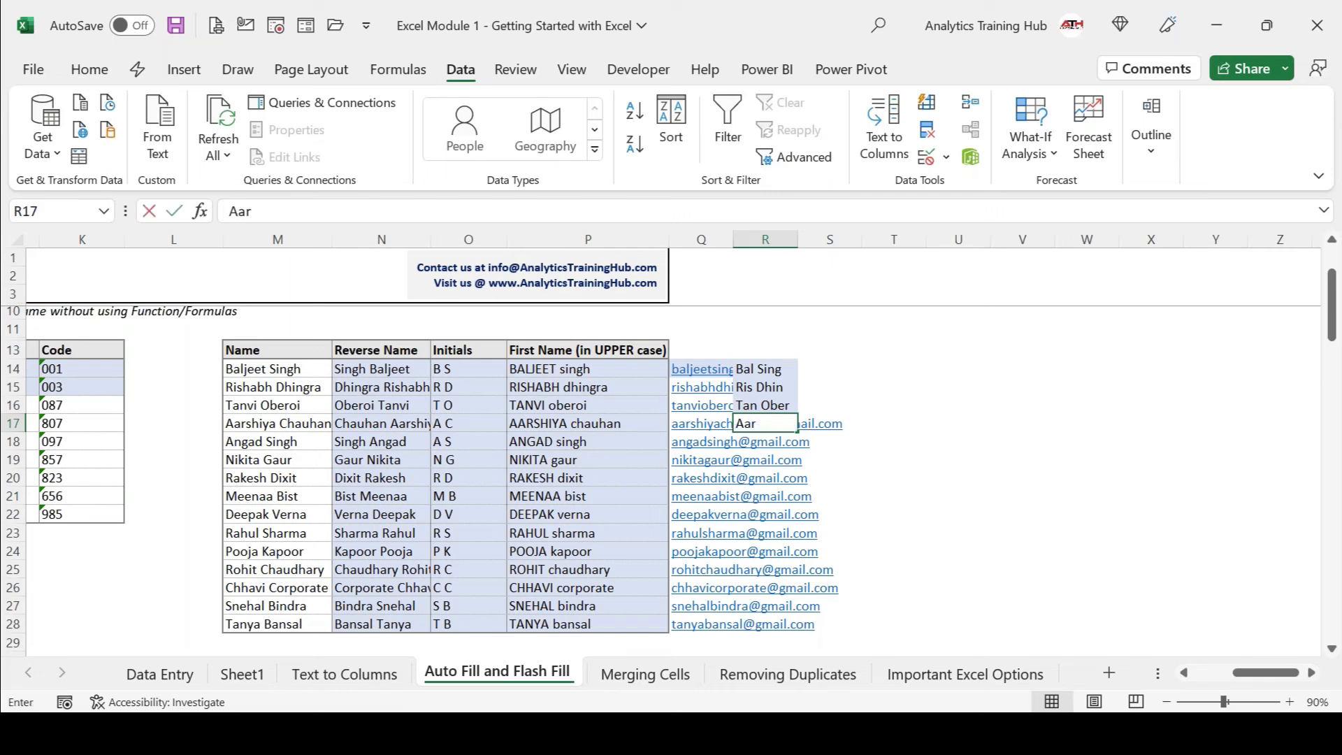
pyautogui.press('Return')
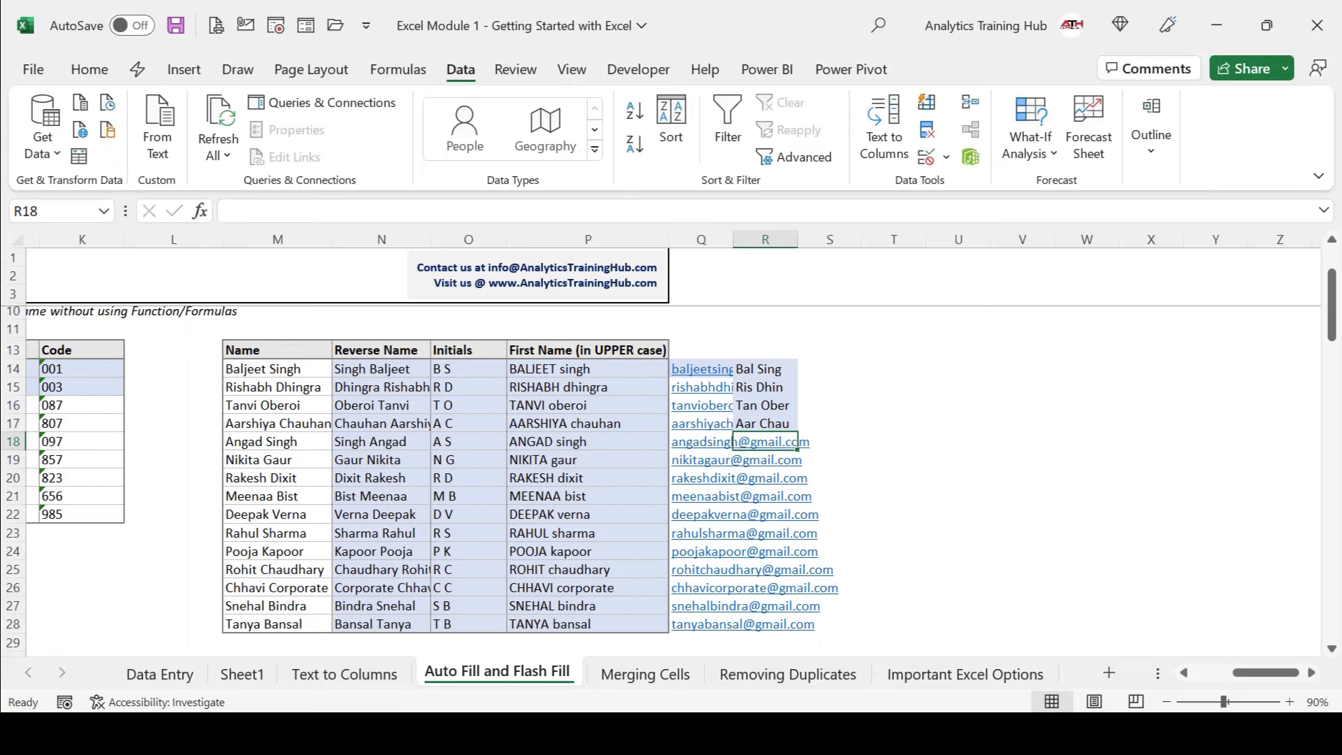
pyautogui.hotkey('ctrl', 'e')
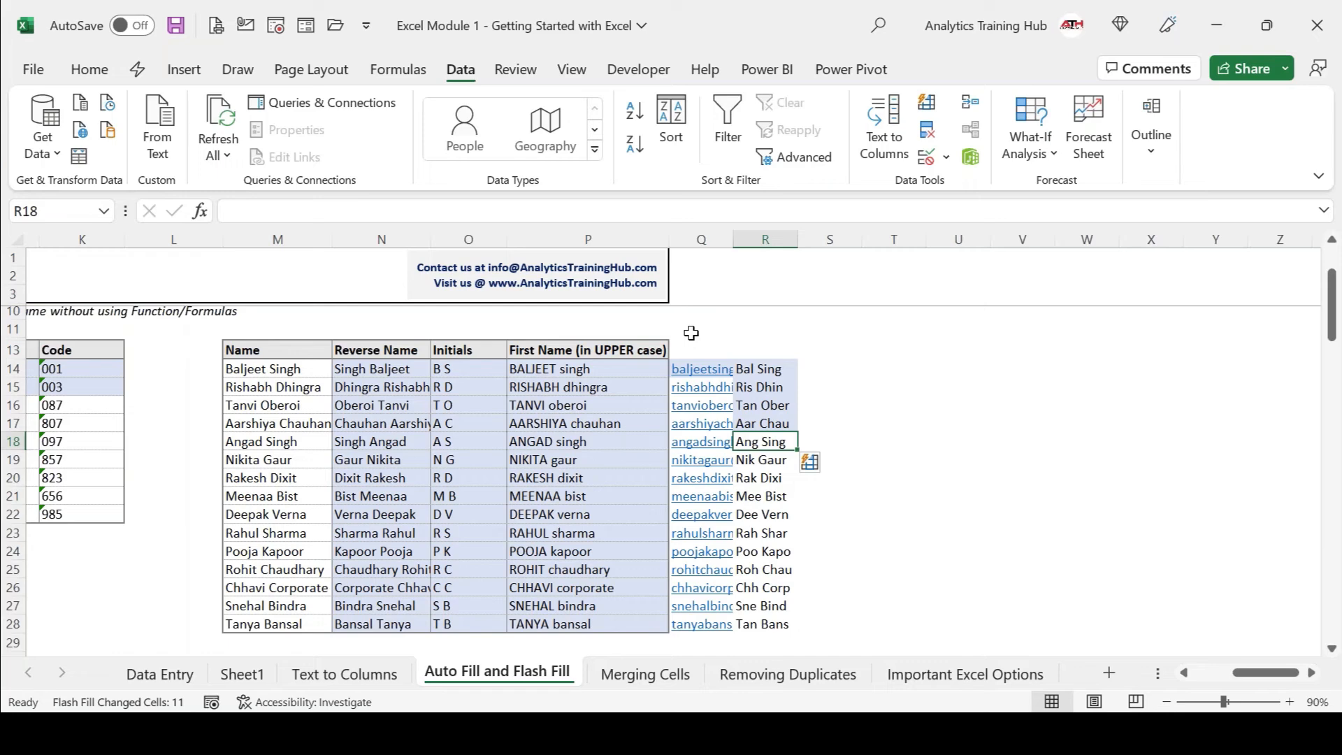
pyautogui.click(673, 17)
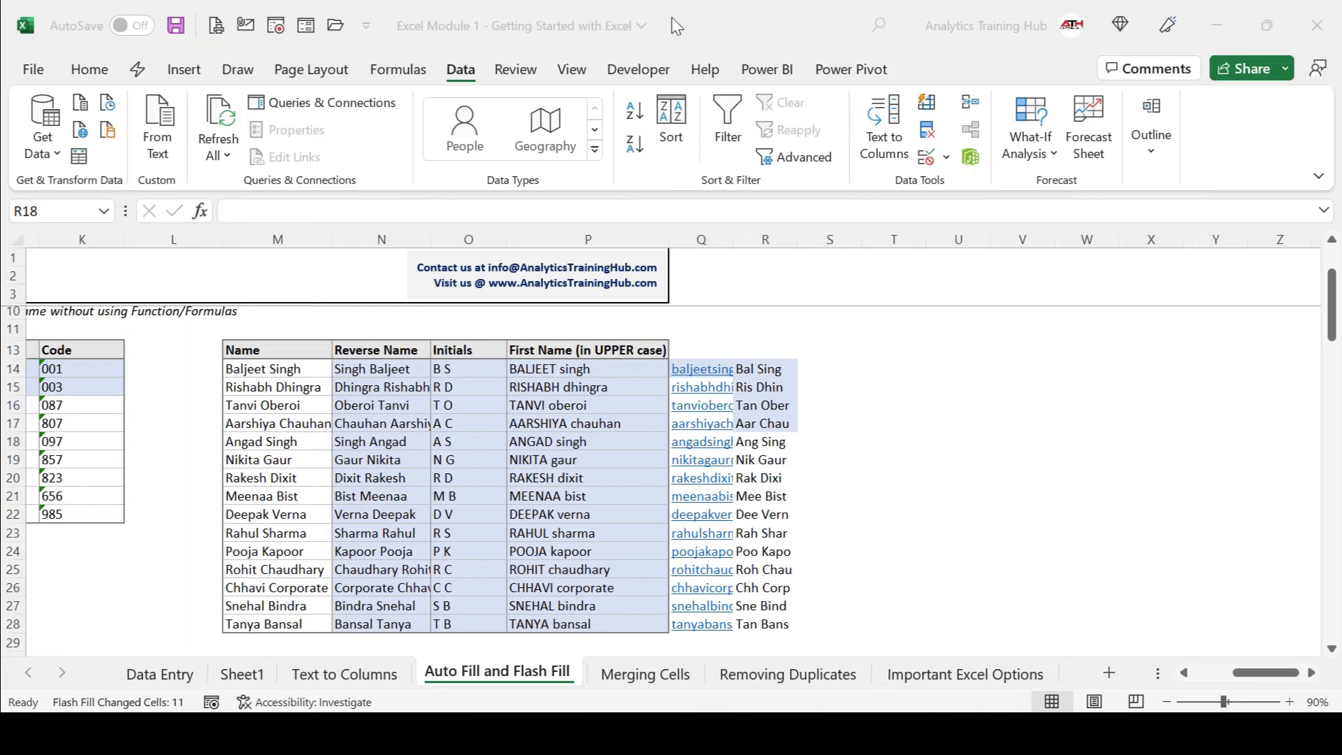
pyautogui.click(775, 402)
pyautogui.click(784, 372)
pyautogui.press('Right')
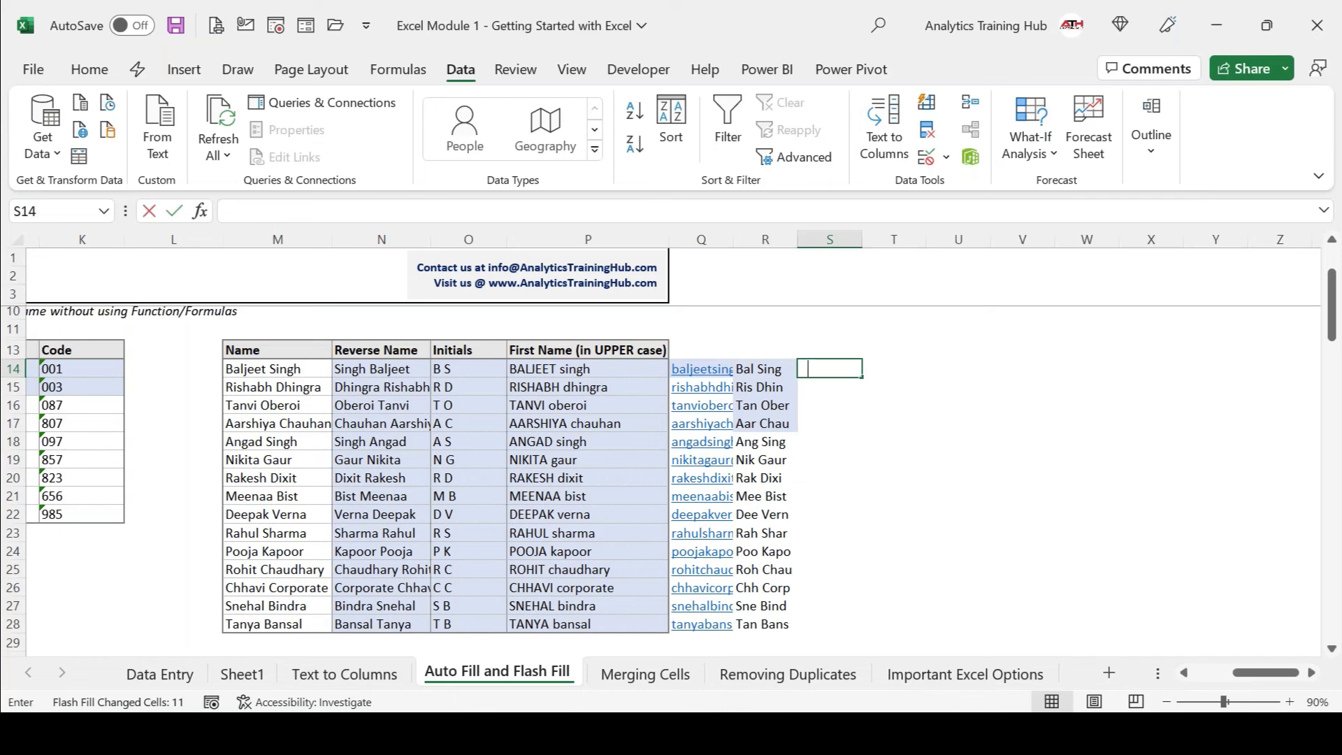
pyautogui.write('Balsingh')
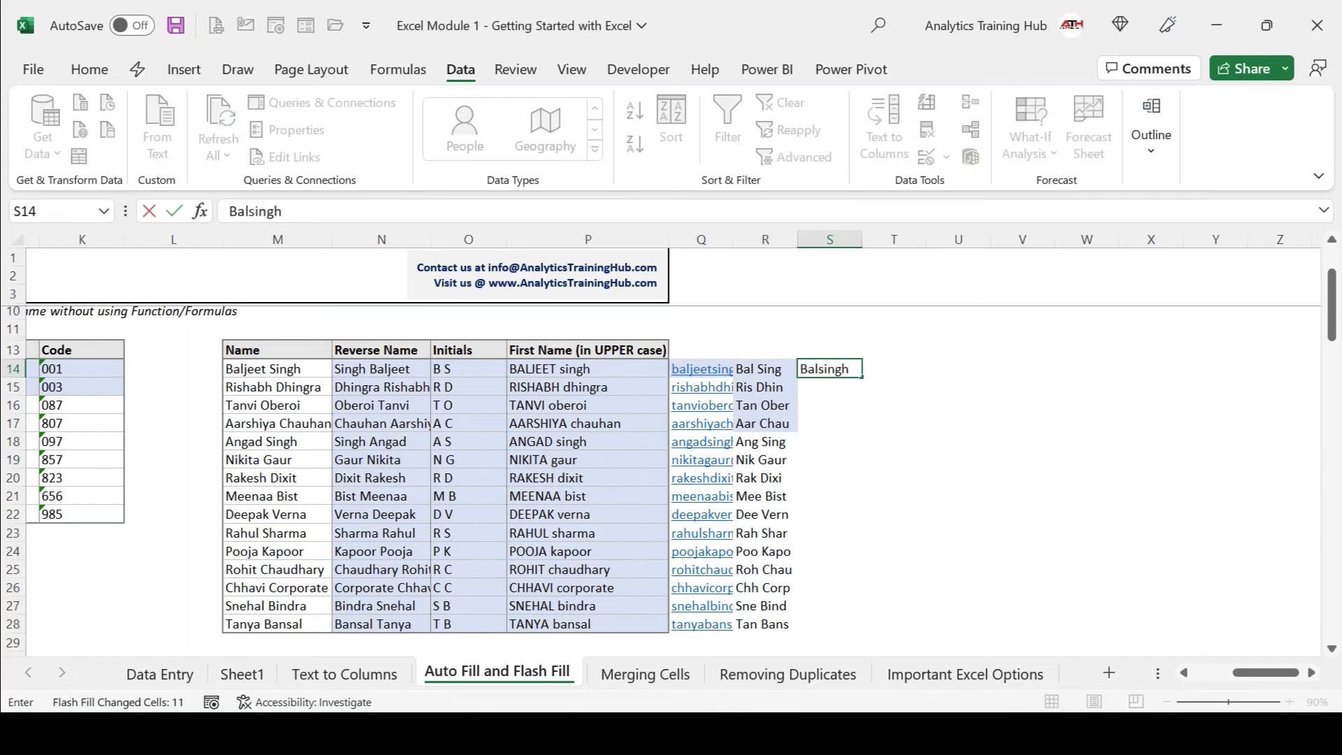
pyautogui.press('Escape')
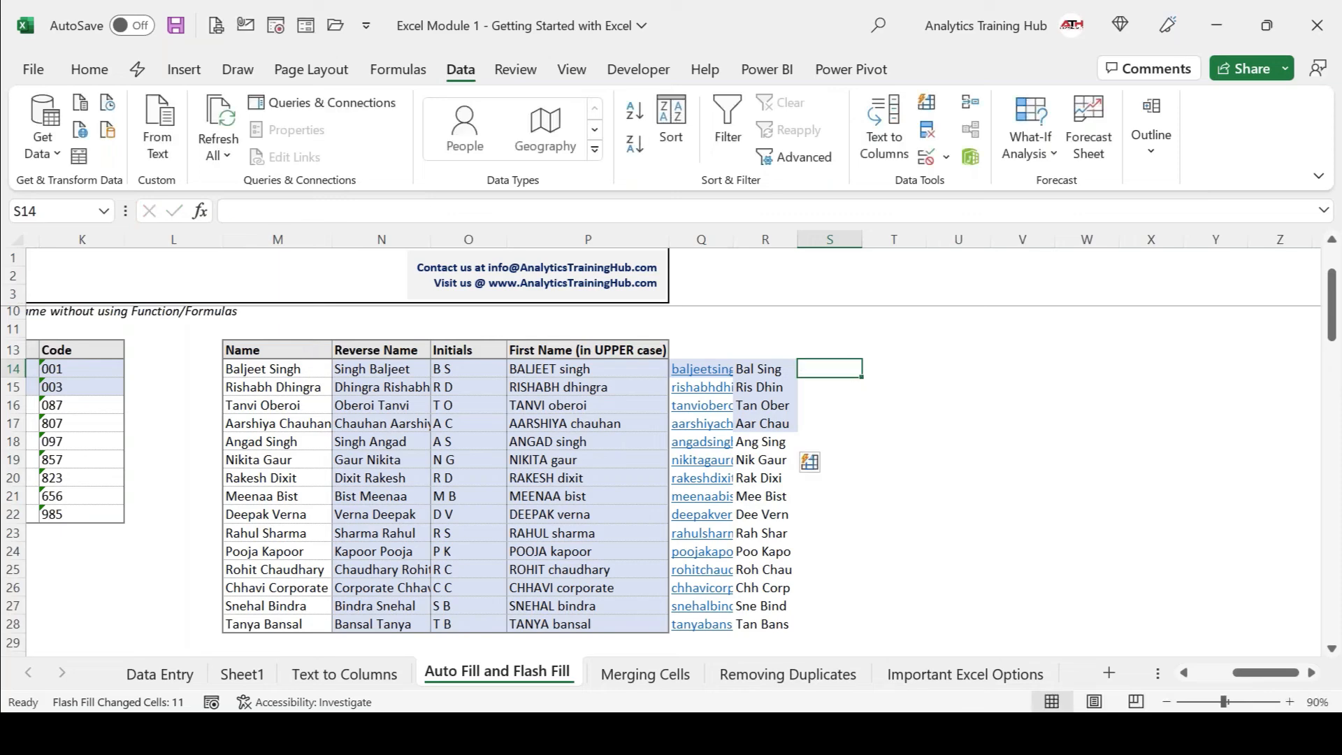
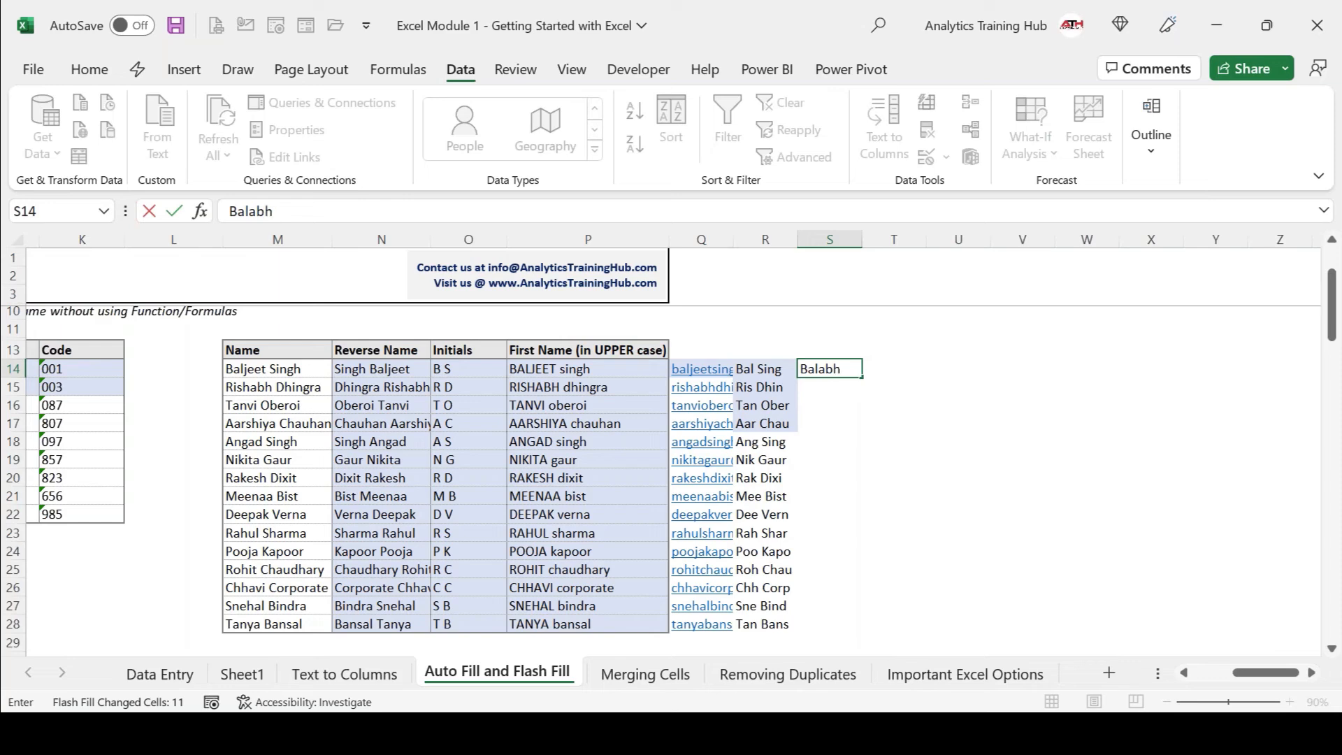
pyautogui.press('Return')
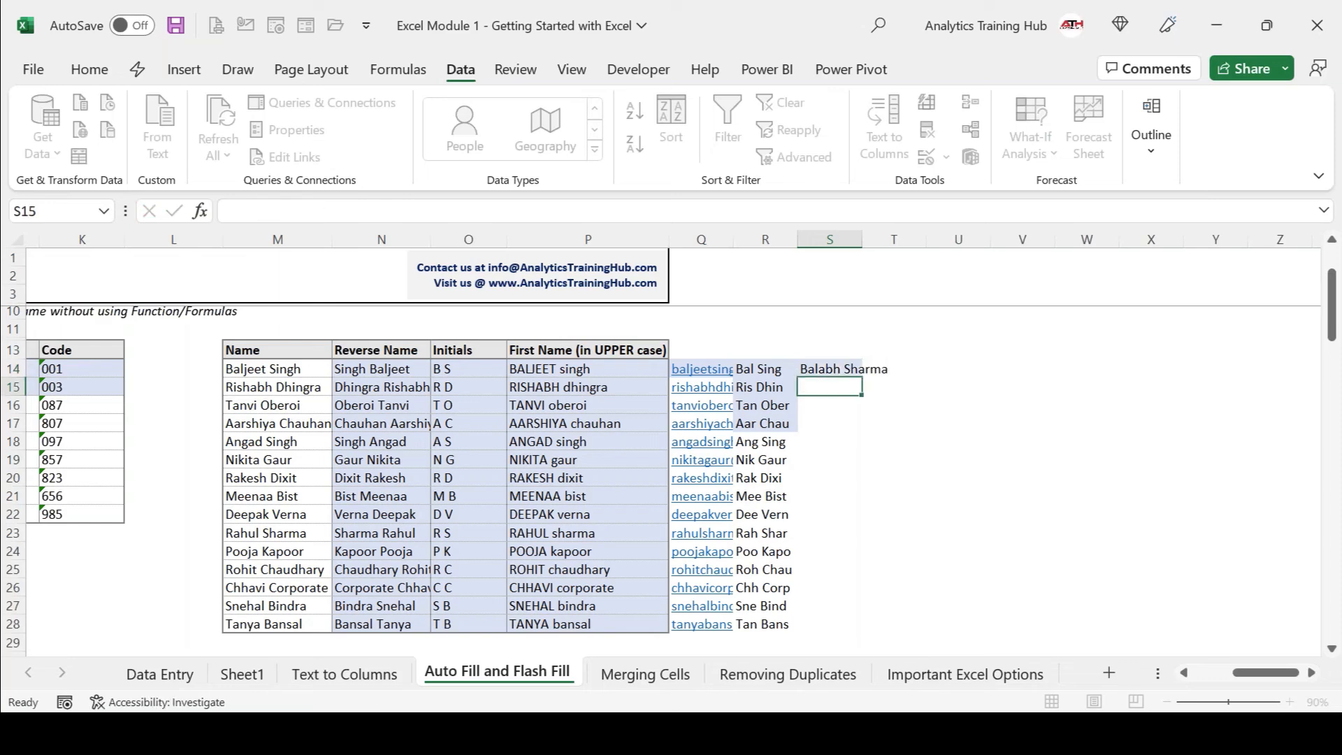
pyautogui.press('Return')
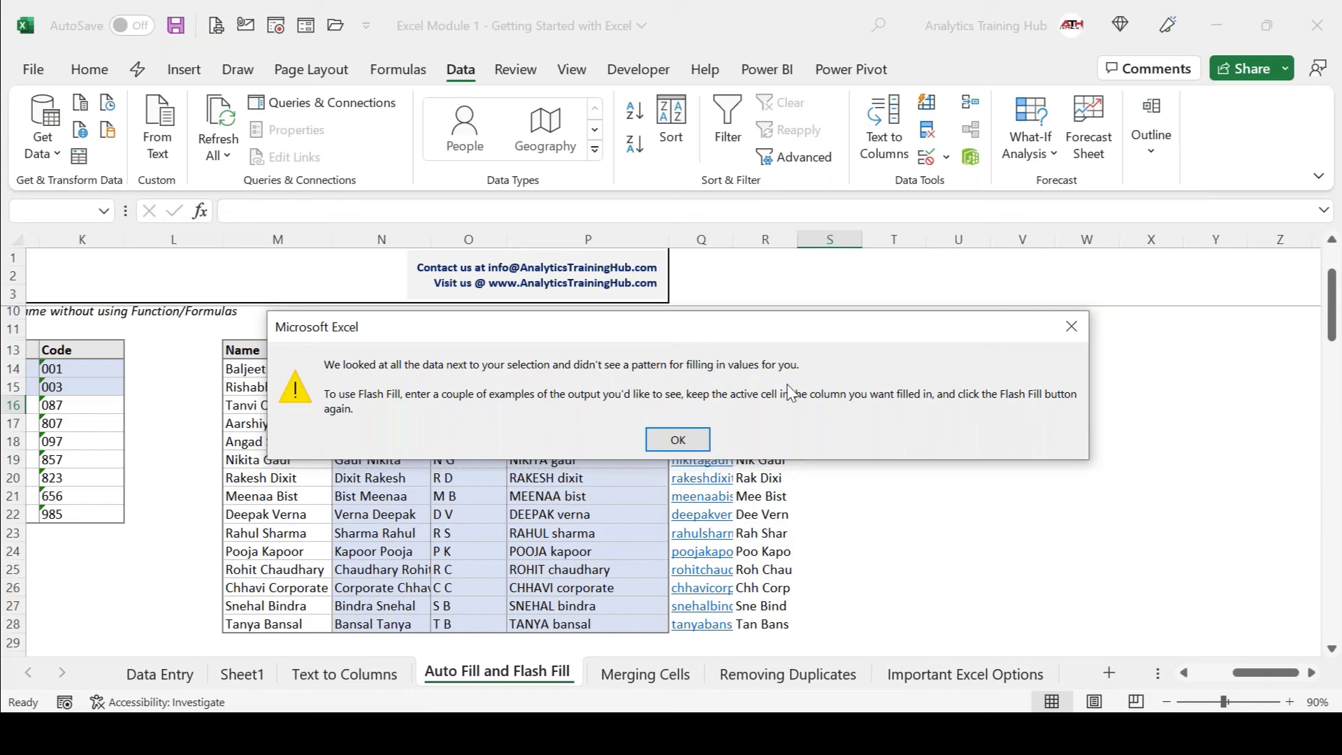
pyautogui.press('Return')
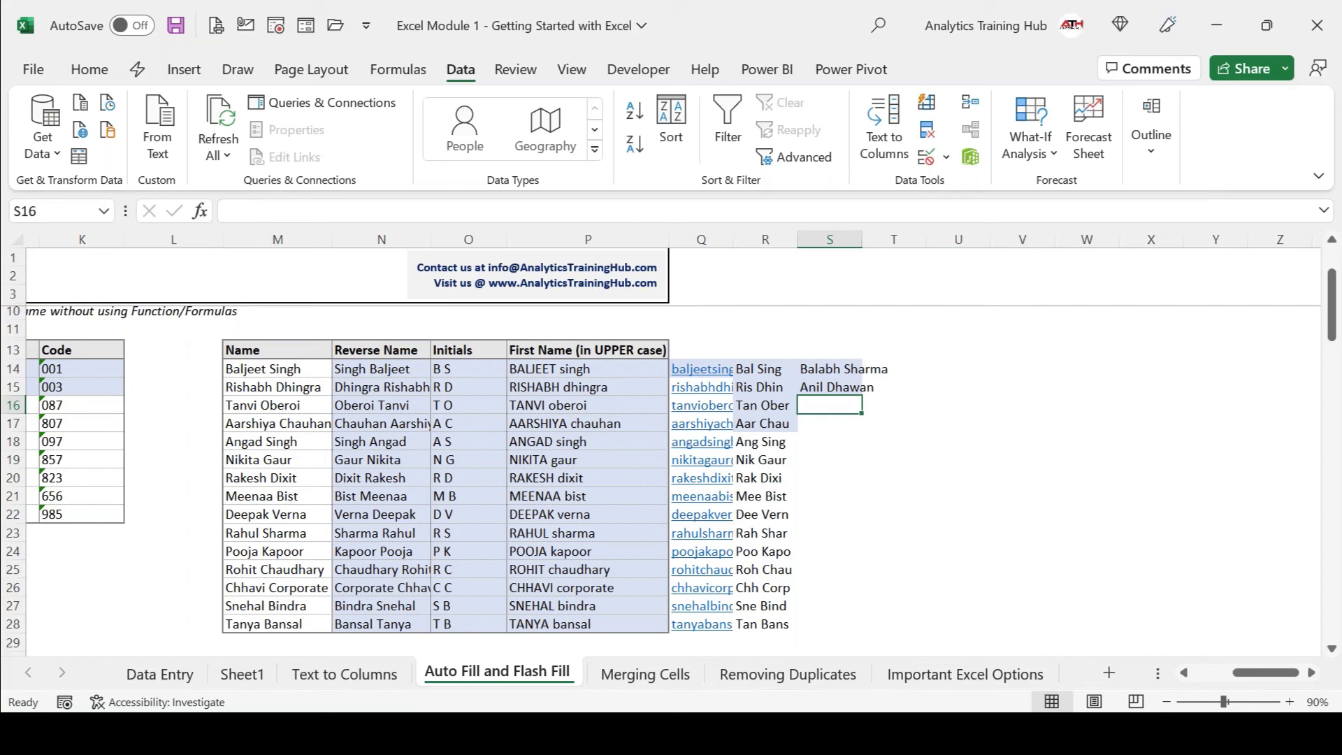
pyautogui.hotkey('ctrl', 'z')
pyautogui.hotkey('ctrl', 'z')
pyautogui.hotkey('ctrl', 'z')
pyautogui.hotkey('ctrl', 'z')
pyautogui.hotkey('ctrl', 'z')
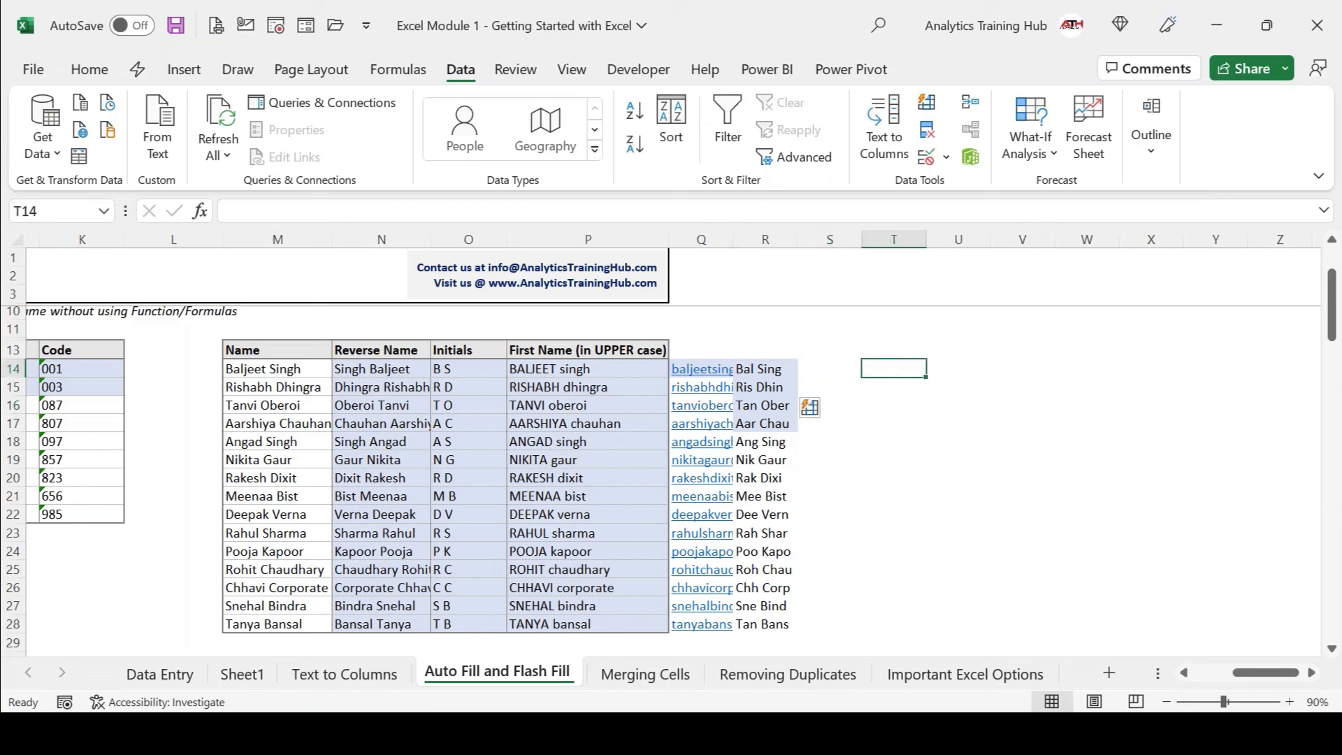
# Type the first person's first name in T14, try Flash Fill, and dismiss the no-pattern warning.
pyautogui.write('Baljeet')
pyautogui.press('Return')
pyautogui.hotkey('ctrl', 'e')
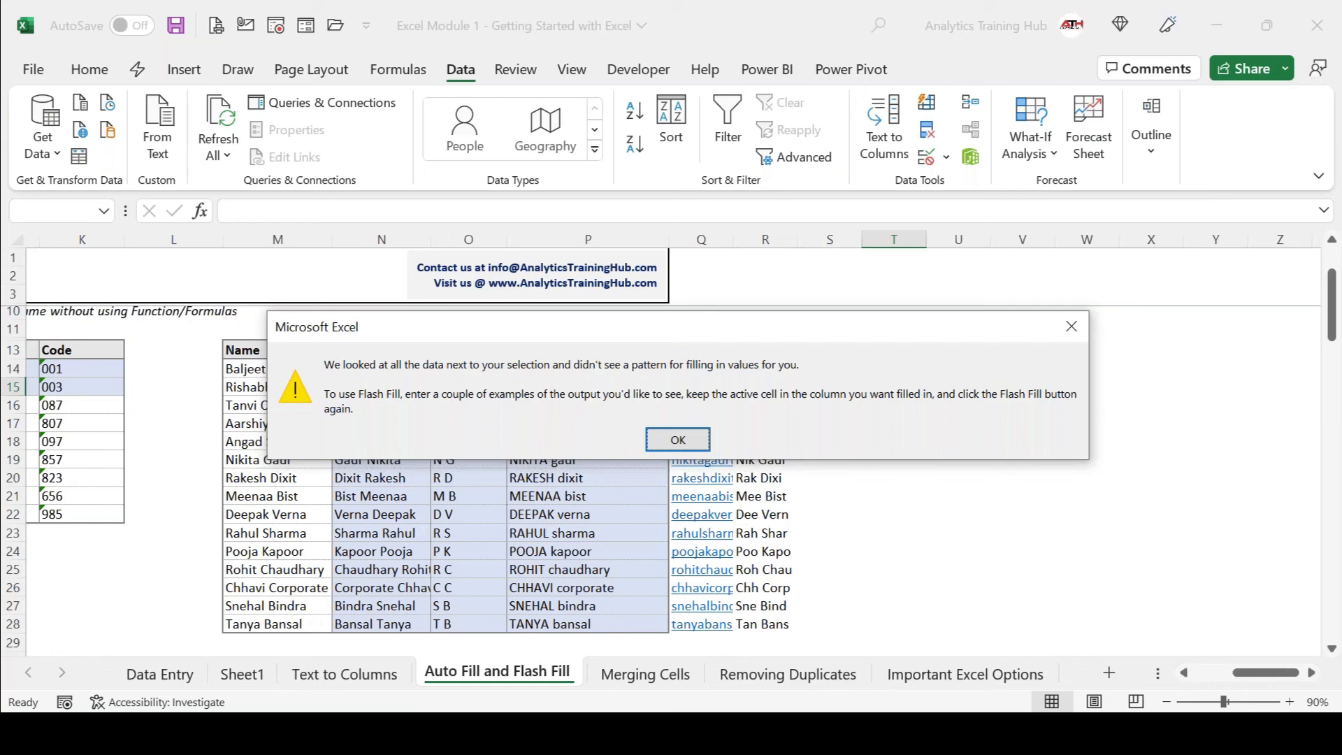
pyautogui.press('Return')
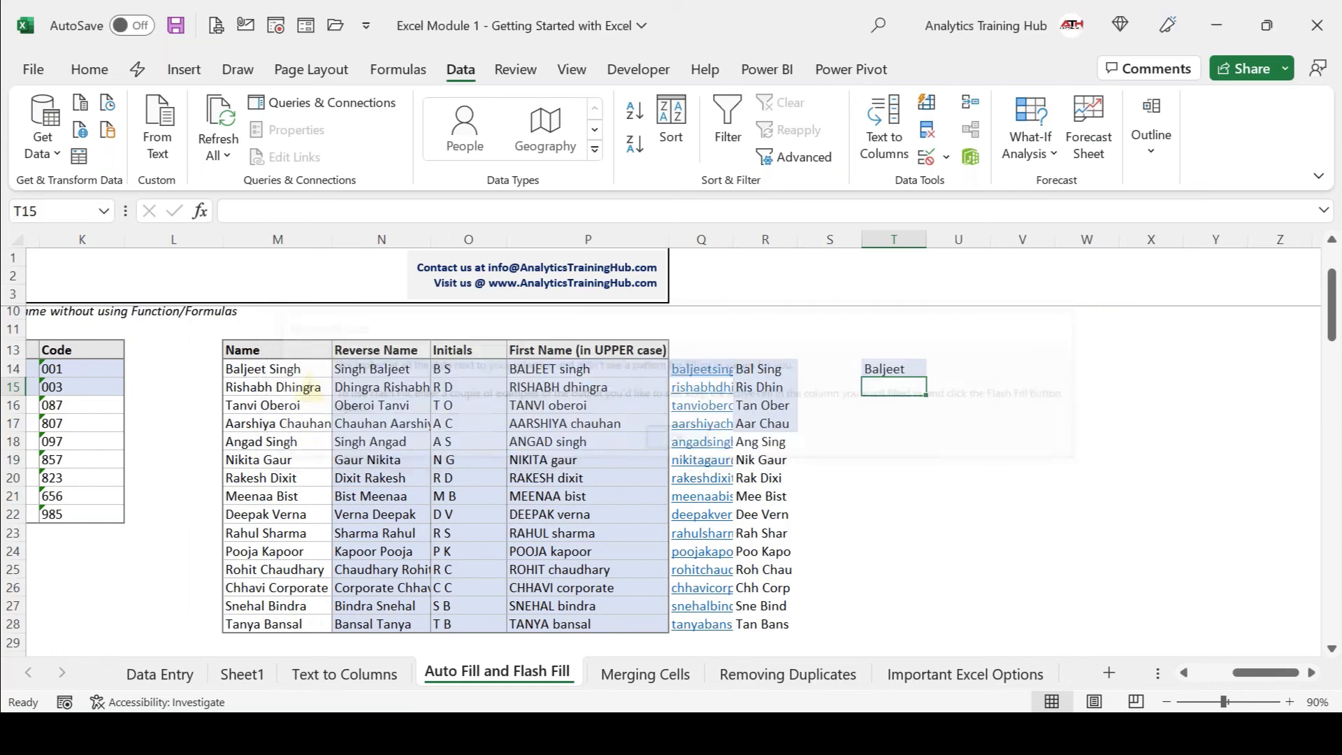
pyautogui.click(665, 21)
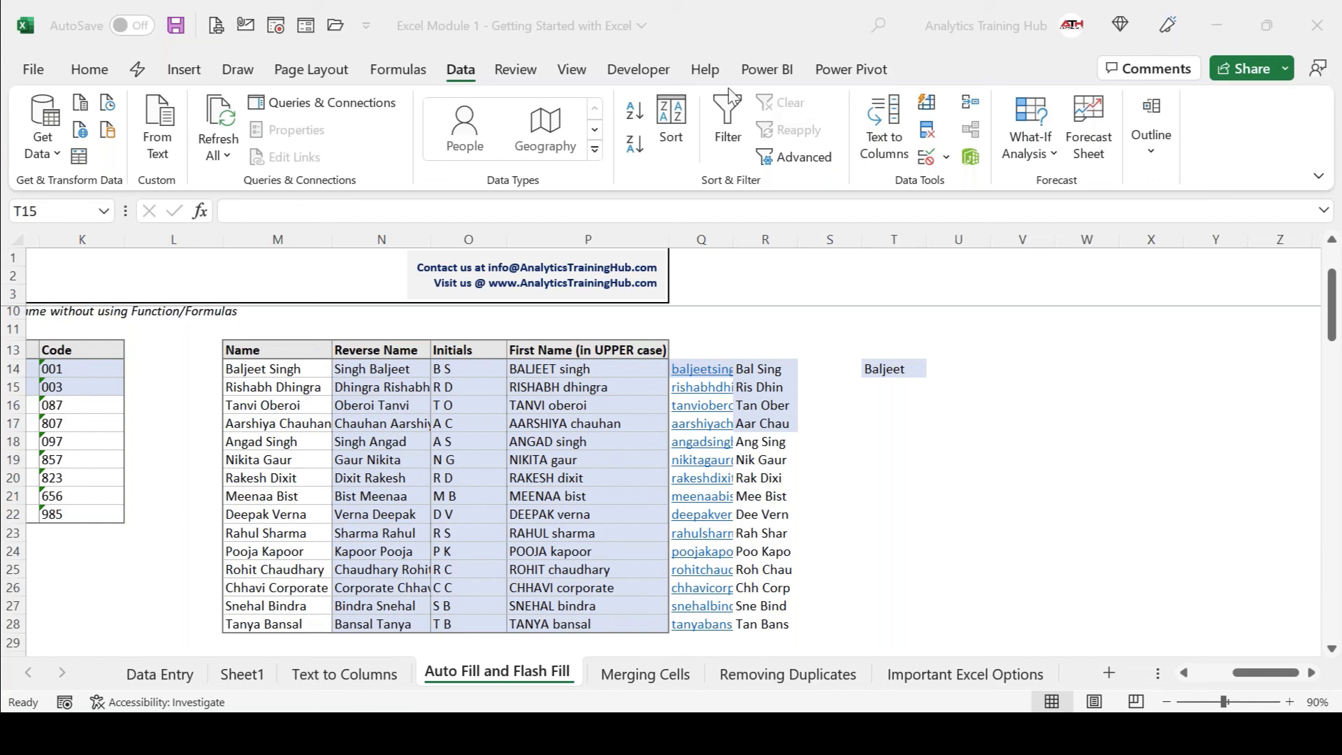
# Clear N14:N28, type one surname-first example in N14, and Flash Fill the rest.
pyautogui.click(357, 373)
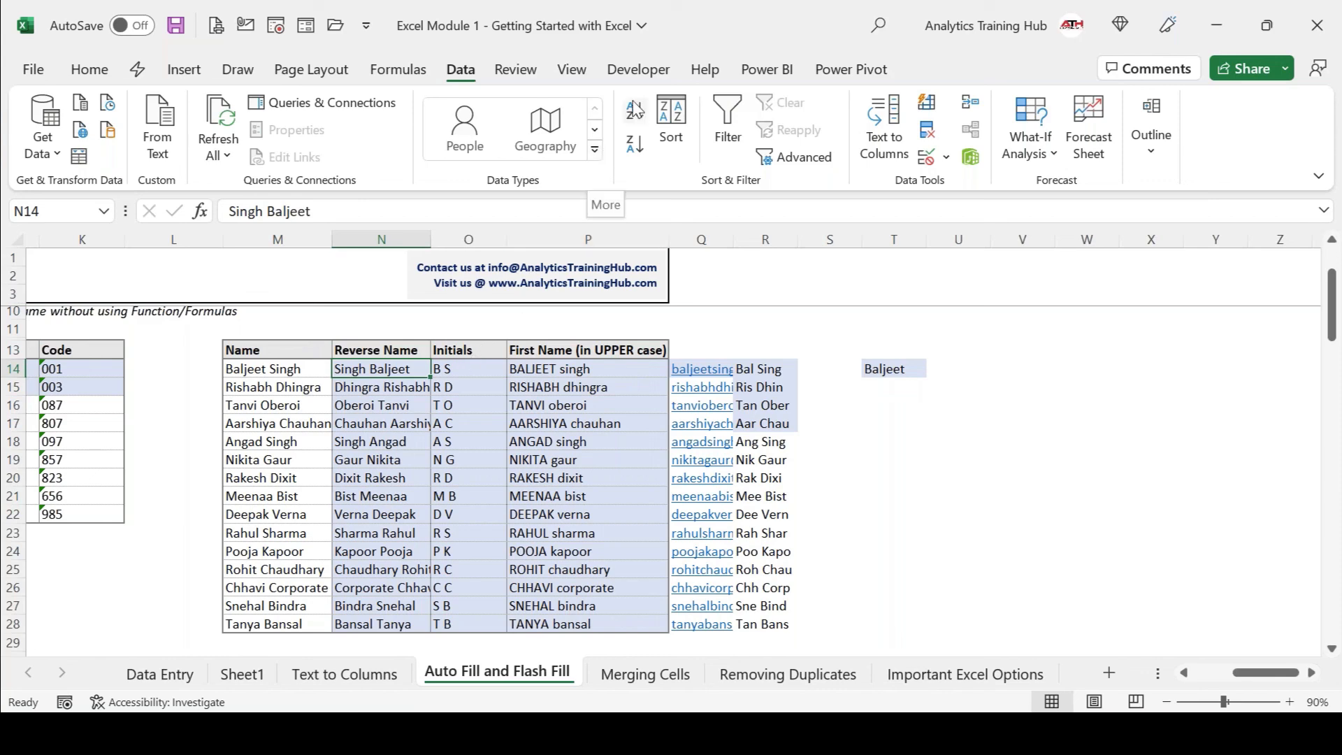
pyautogui.click(668, 22)
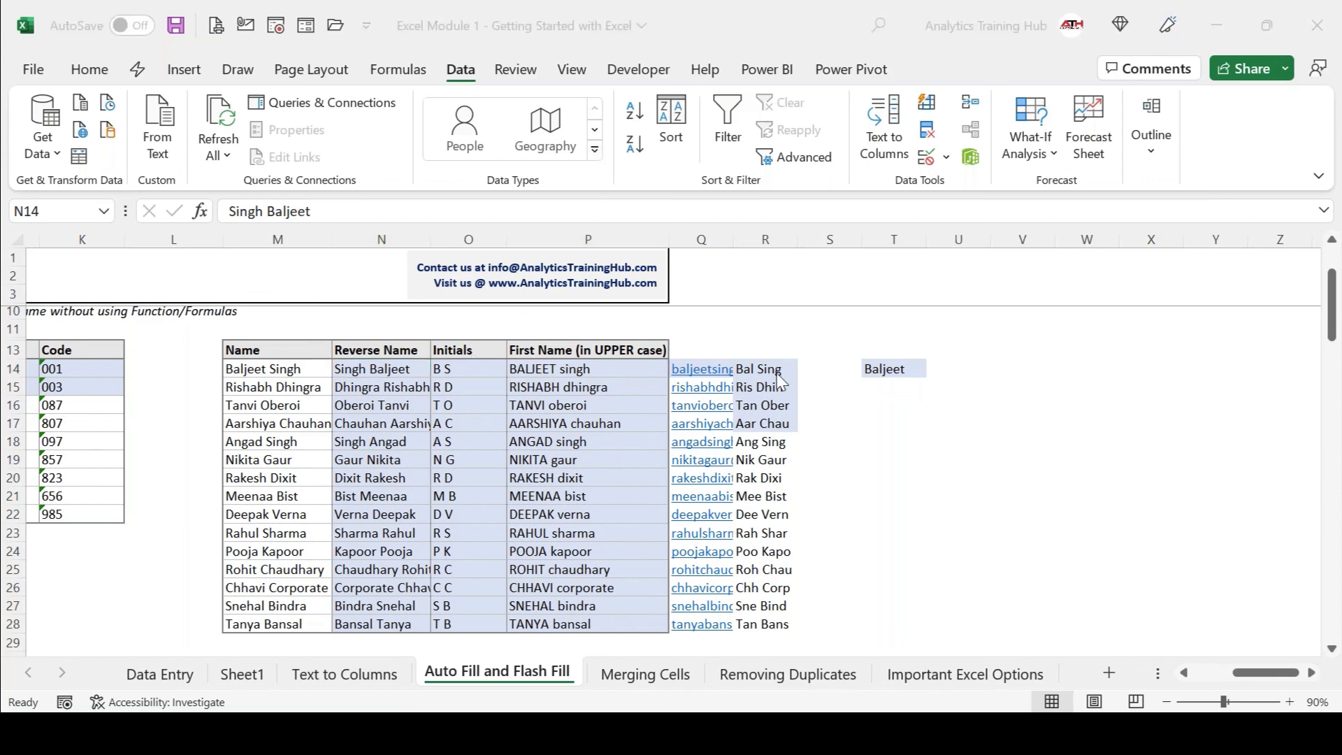
pyautogui.click(379, 370)
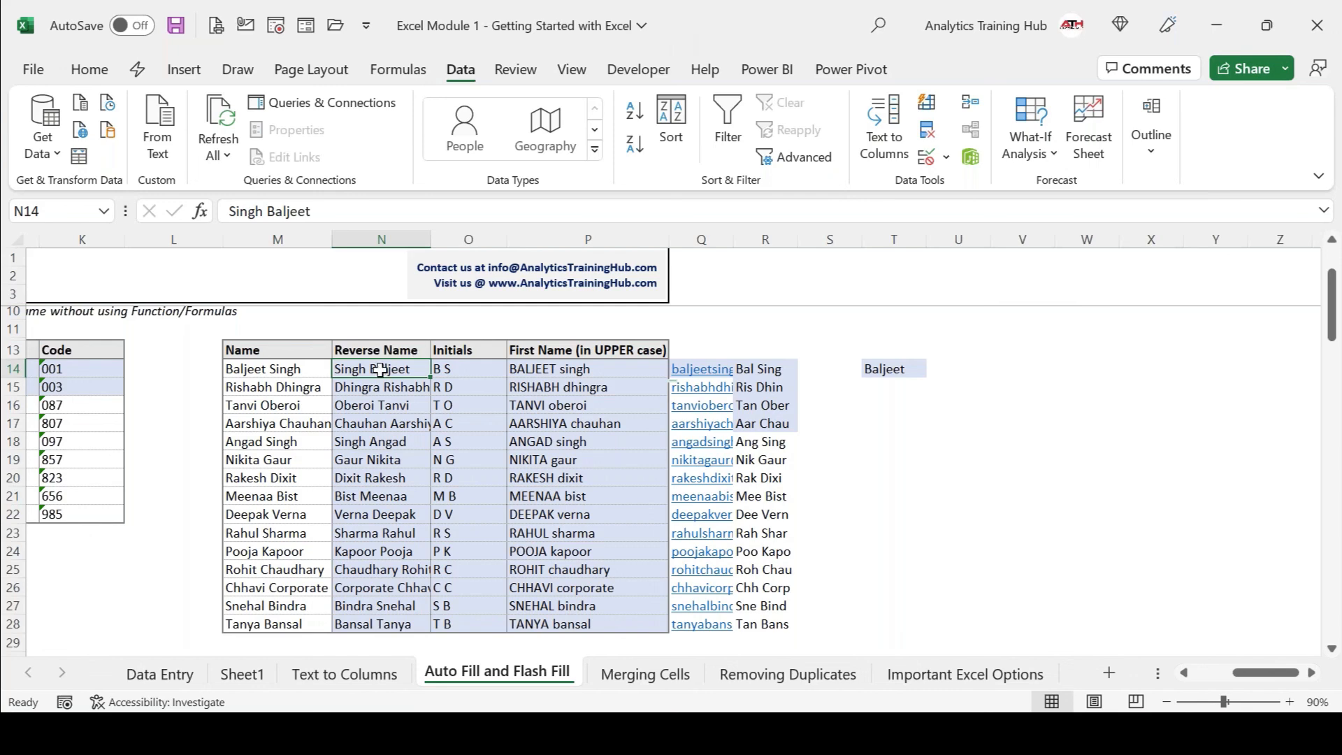
pyautogui.press('Delete')
pyautogui.scroll(-1, 380, 370)
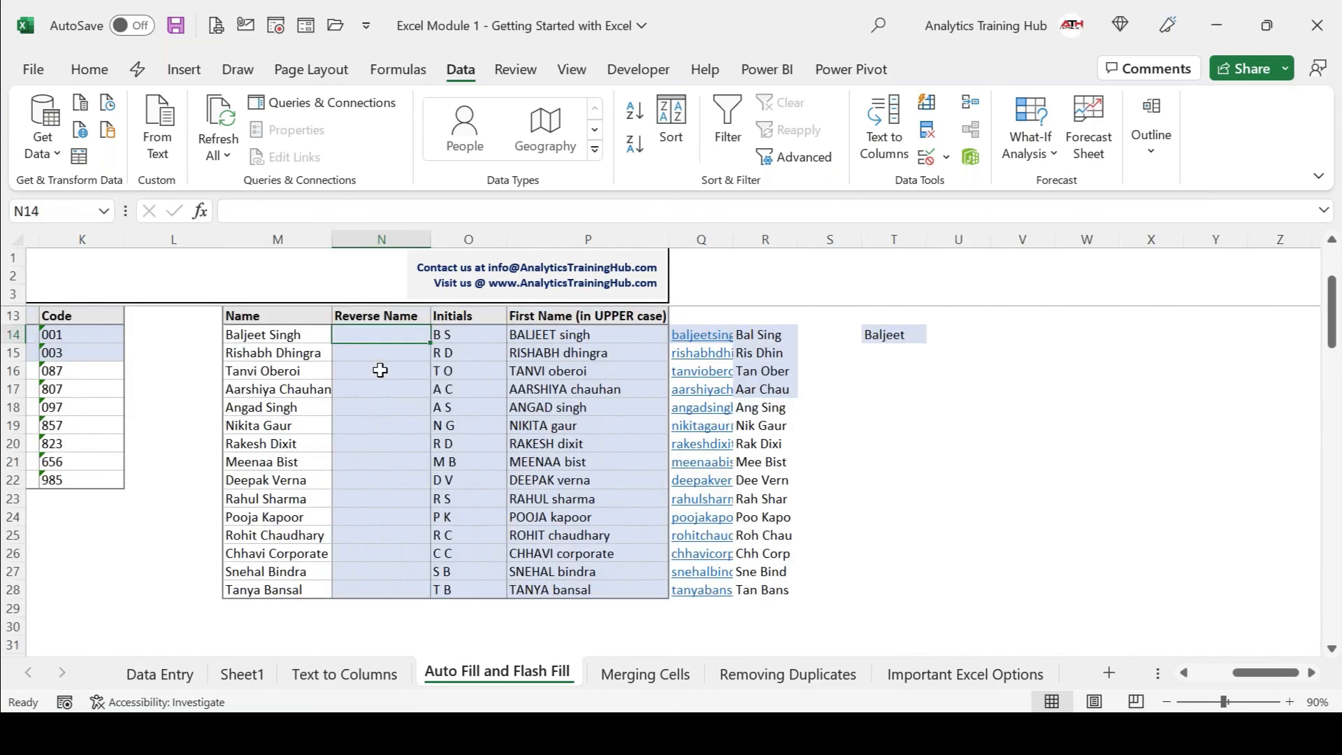
pyautogui.press('Return')
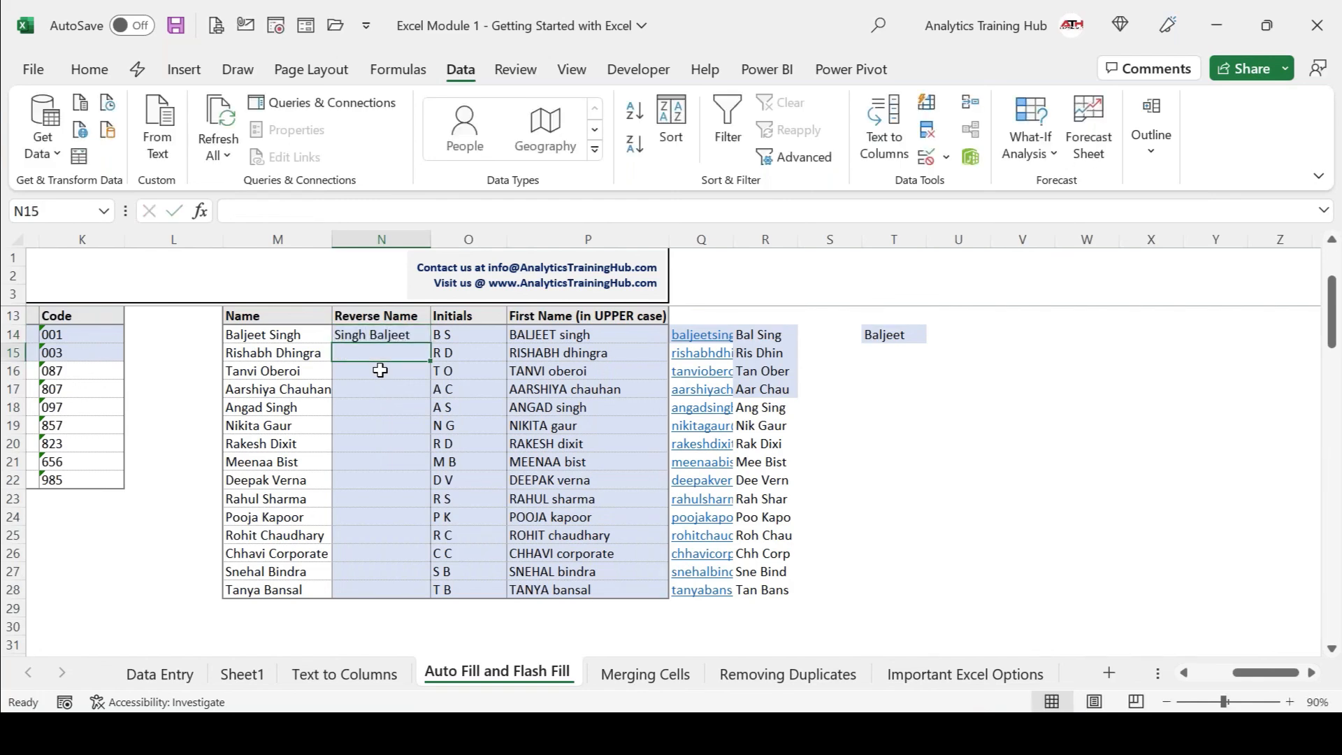
pyautogui.hotkey('ctrl', 'e')
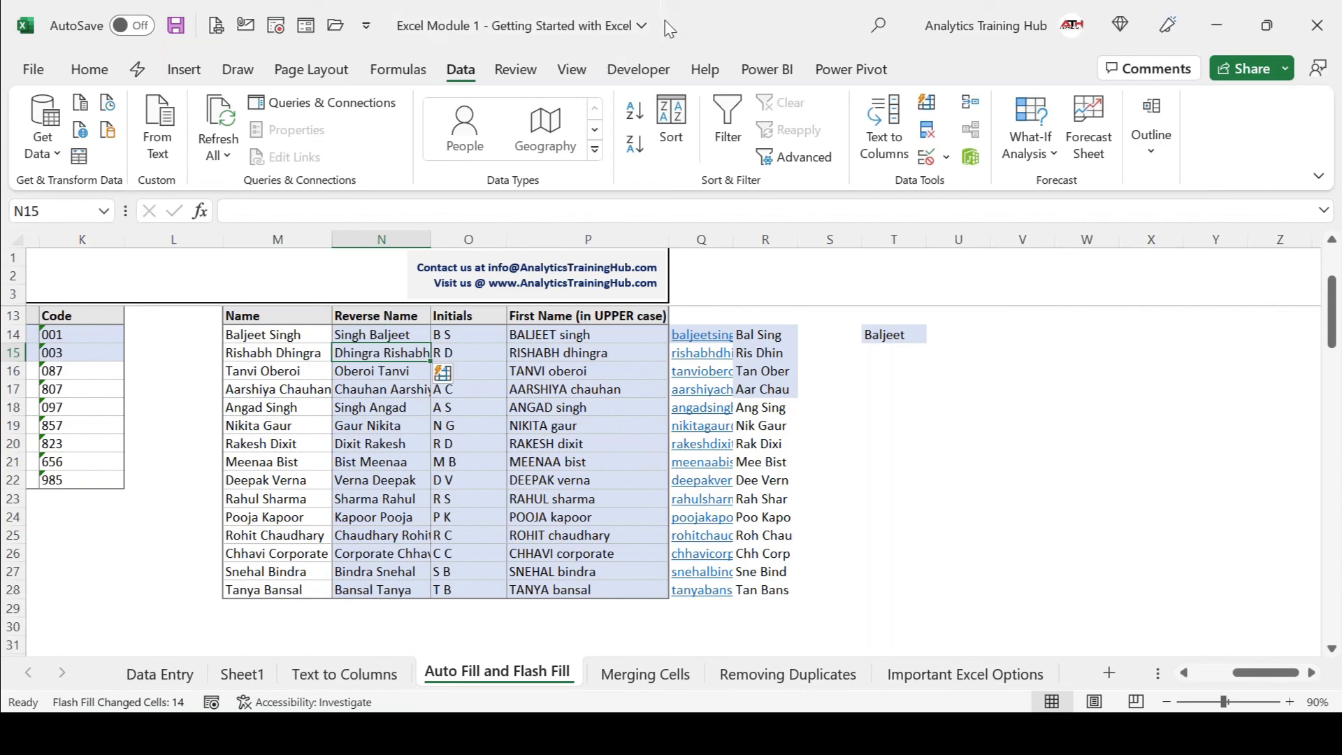
pyautogui.click(387, 359)
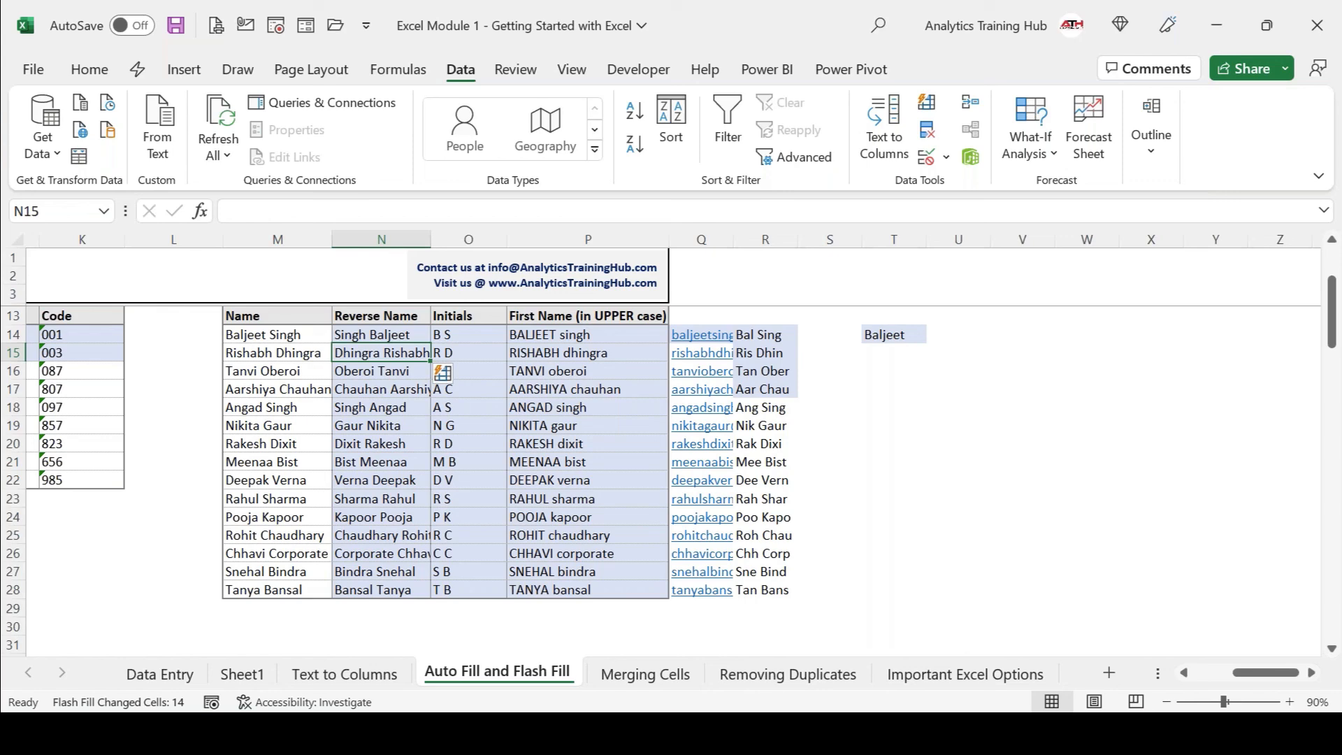